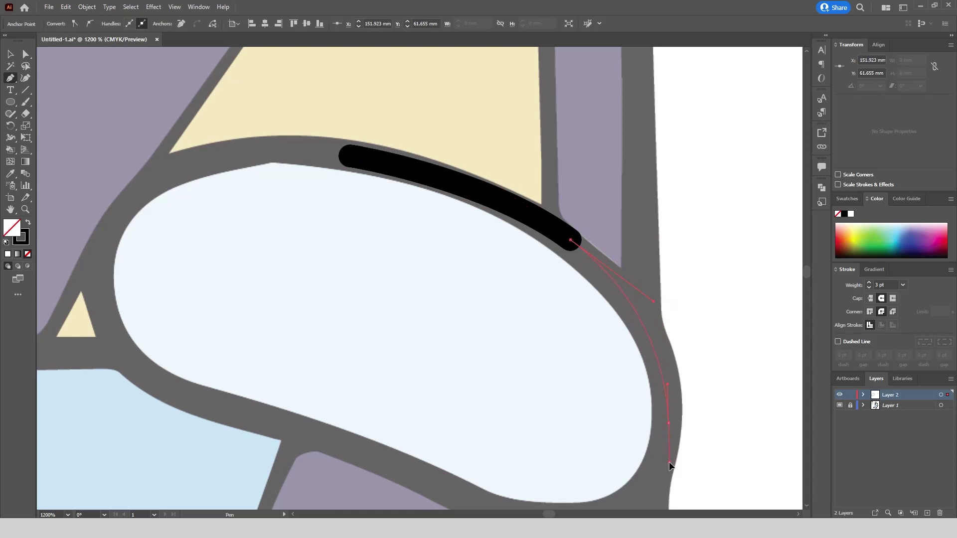
Trace the rest of the right eyebrow with curved Pen segments, close the path at its starting anchor and deselect it.
drag(666, 461, 685, 311)
drag(618, 365, 551, 378)
drag(415, 319, 381, 302)
drag(227, 254, 179, 239)
scroll(309, 294, down, 3)
scroll(218, 235, up, 3)
drag(314, 255, 312, 250)
drag(318, 184, 320, 183)
drag(470, 129, 528, 126)
click(571, 138)
scroll(628, 107, down, 3)
key(ctrl+minus)
key(ctrl+minus)
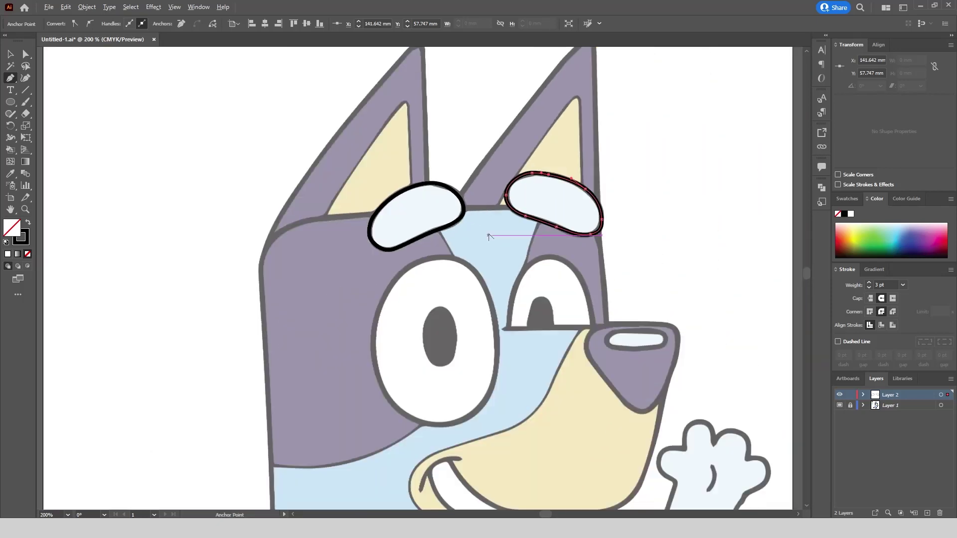
scroll(416, 97, up, 2)
key(ctrl+shift+a)
scroll(376, 275, down, 3)
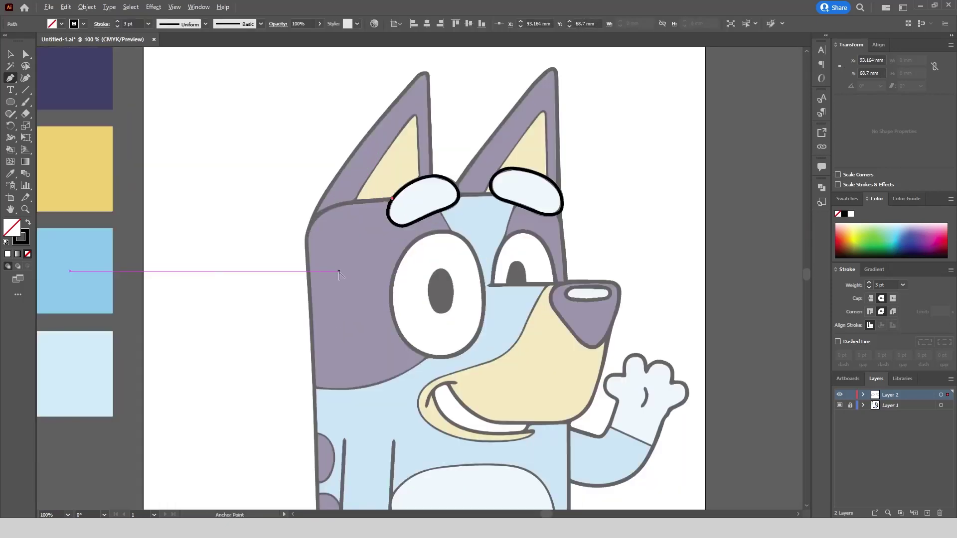
Trace the head outline with the Pen tool from the left eyebrow around the rounded corner and down the back to the hand.
scroll(331, 222, up, 3)
click(498, 141)
drag(313, 171, 314, 170)
drag(270, 240, 266, 282)
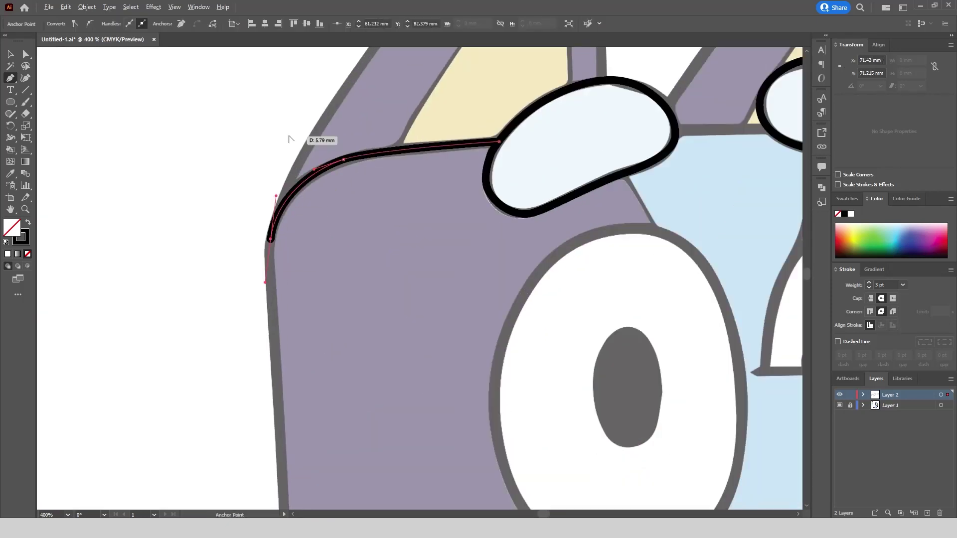
scroll(285, 139, down, 6)
drag(287, 341, 289, 345)
scroll(281, 170, down, 2)
scroll(287, 334, up, 2)
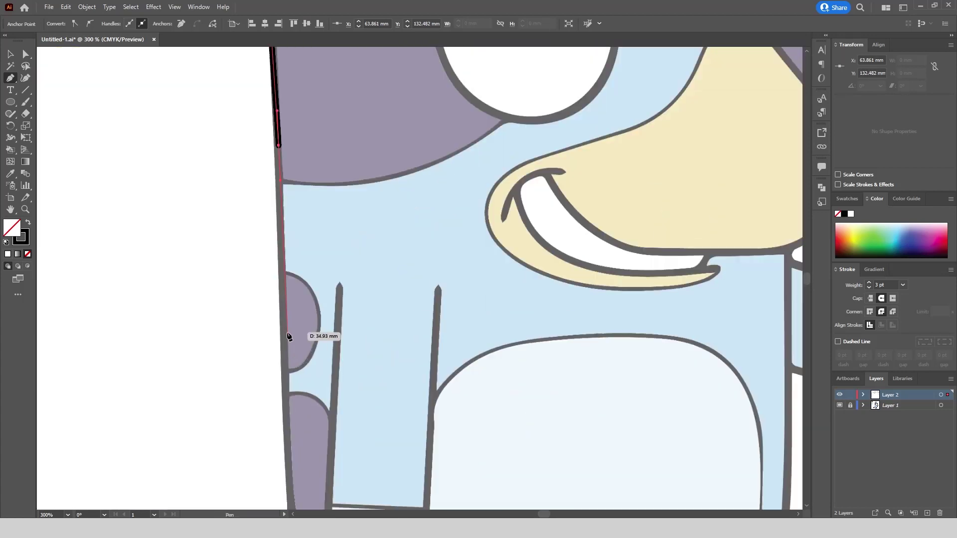
click(284, 331)
scroll(293, 379, down, 3)
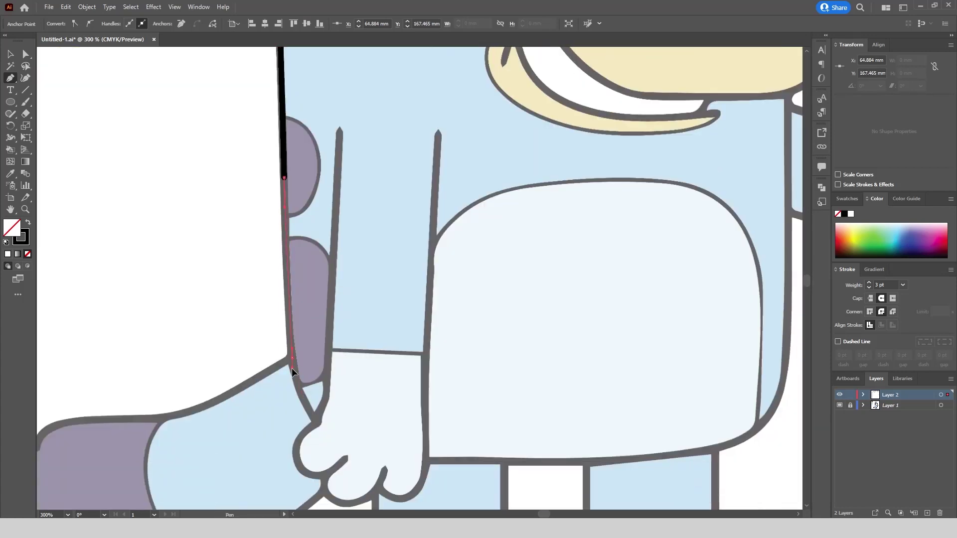
drag(292, 357, 294, 387)
key(ctrl+minus)
key(ctrl+minus)
key(ctrl+minus)
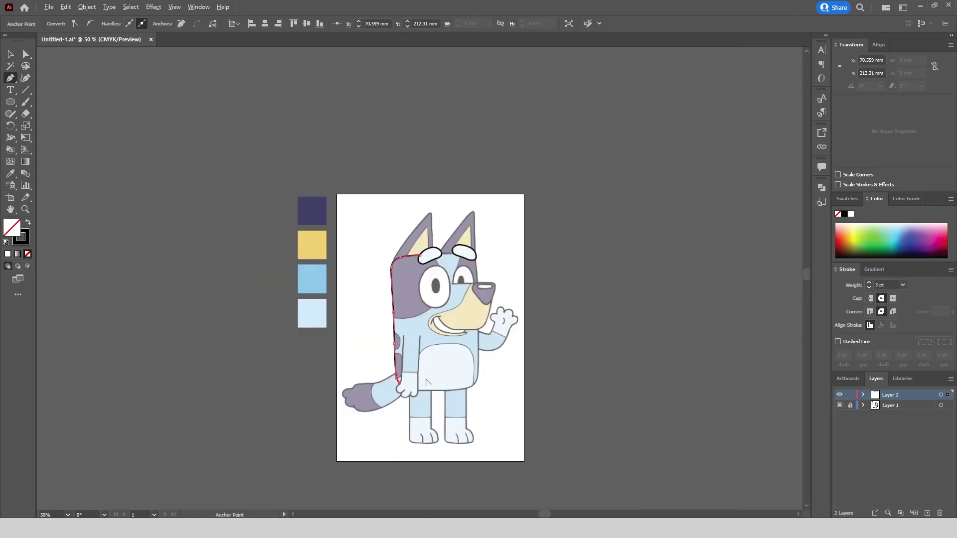
Trace the left ear's outer outline from the top of the left eyebrow over the tip to the head line, then deselect it.
key(ctrl+plus)
key(ctrl+plus)
key(ctrl+plus)
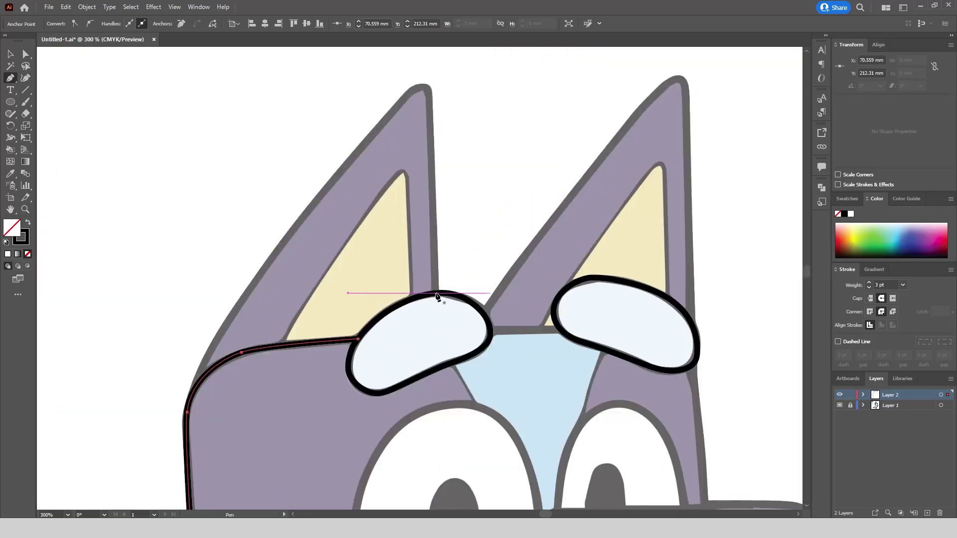
click(435, 294)
drag(425, 86, 395, 111)
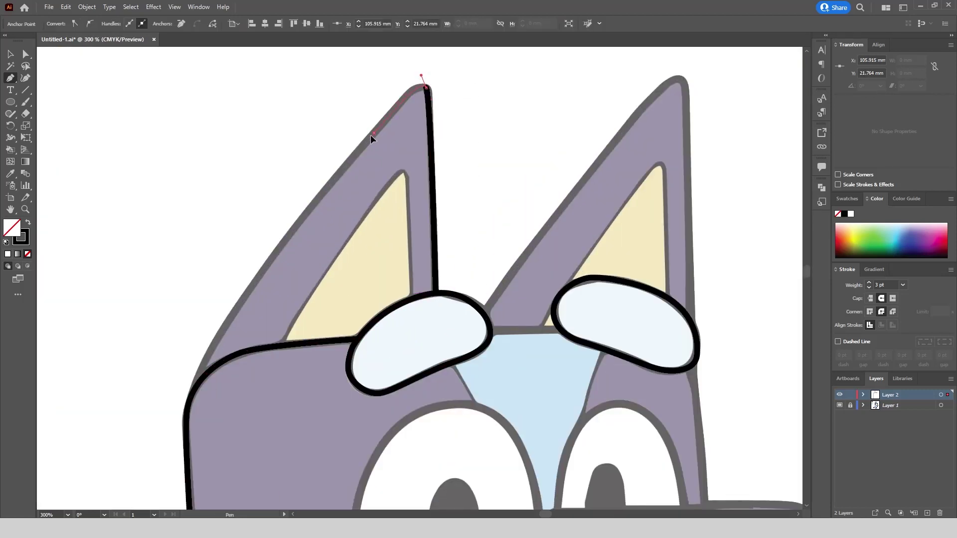
click(372, 134)
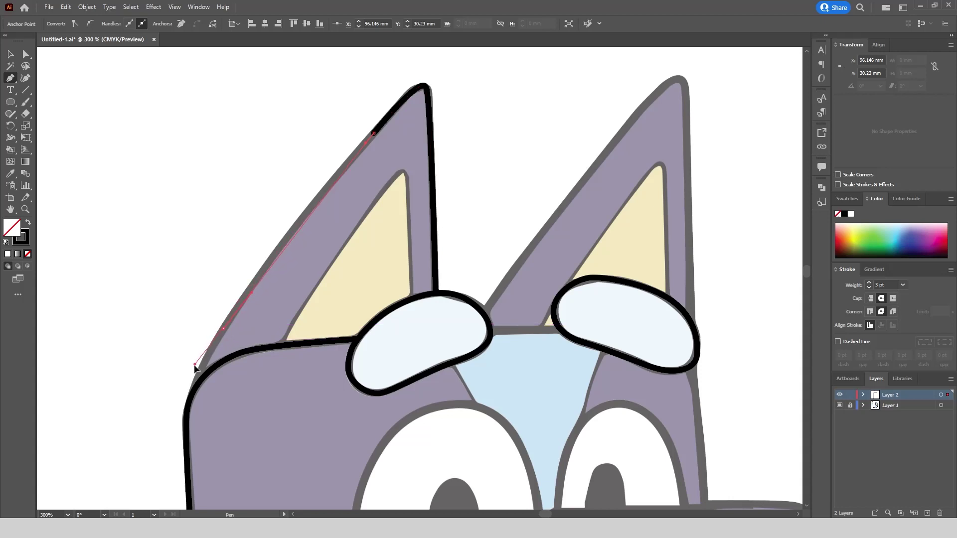
click(194, 365)
click(10, 54)
click(347, 131)
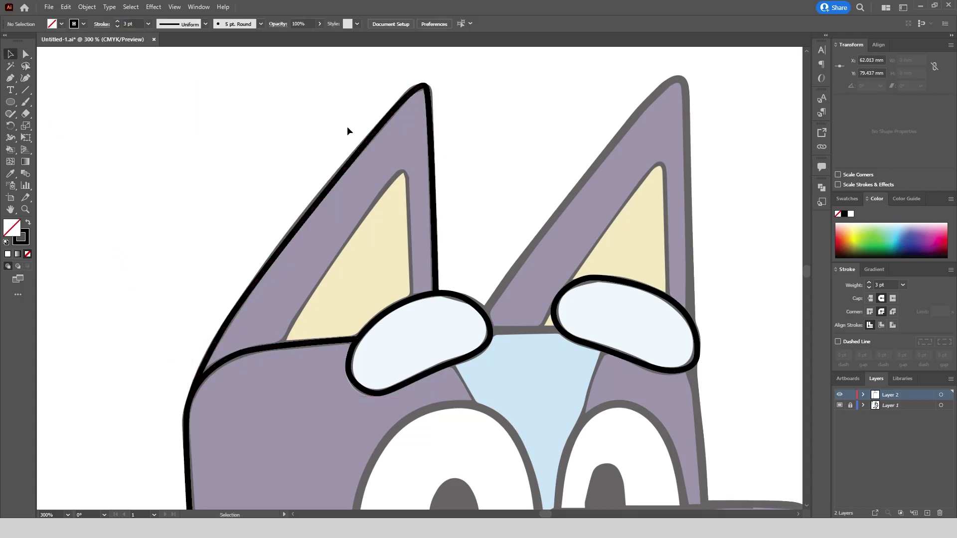
Trace the left ear's inner triangle with the Pen tool from the eyebrow over its tip to the head line.
key(p)
click(409, 299)
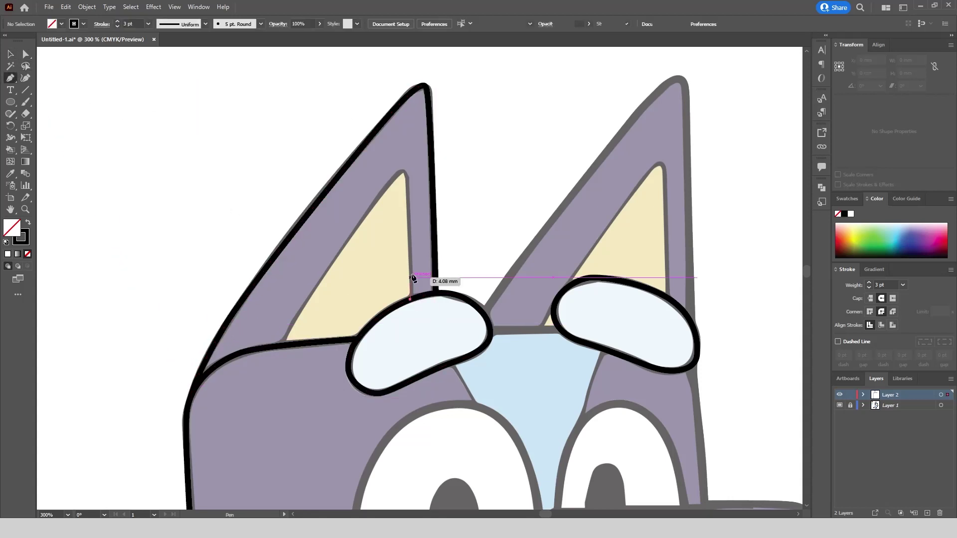
click(405, 166)
drag(278, 345, 250, 400)
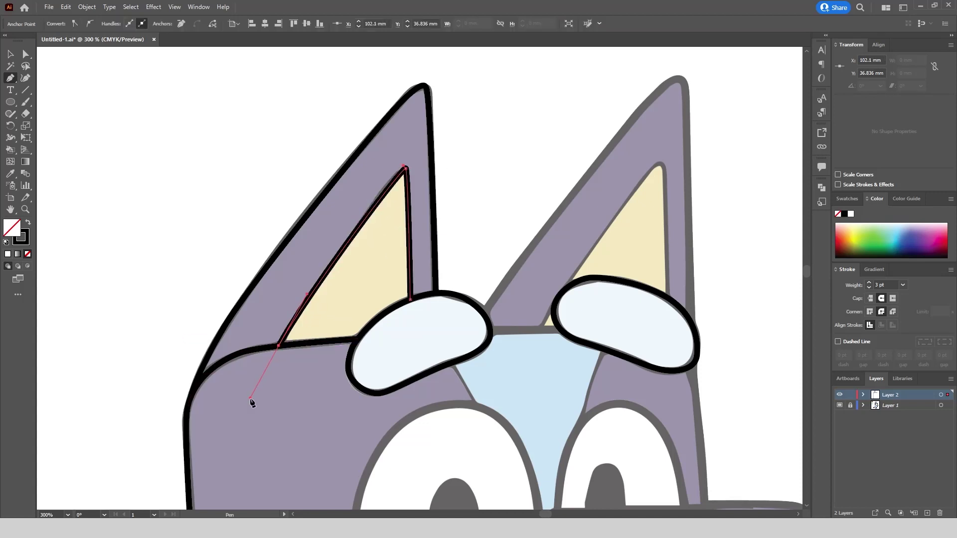
key(Escape)
Trace the right ear's outer outline from the left eyebrow's edge over a rounded tip to the right eyebrow.
click(482, 312)
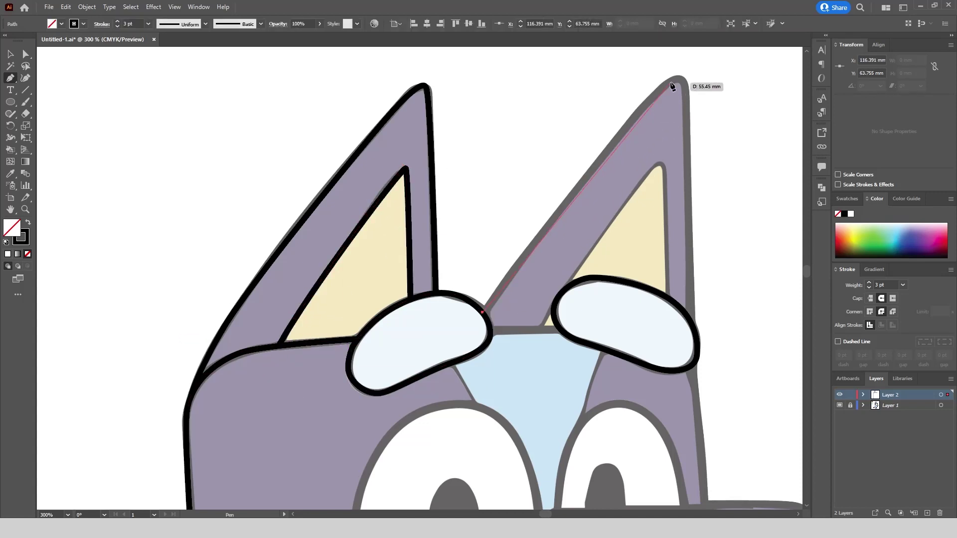
drag(682, 76, 686, 98)
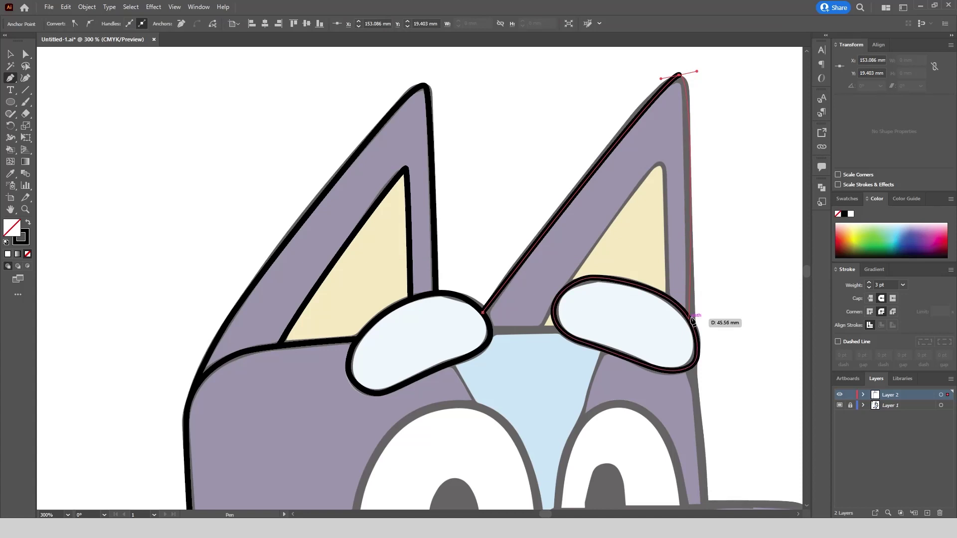
drag(688, 319, 695, 419)
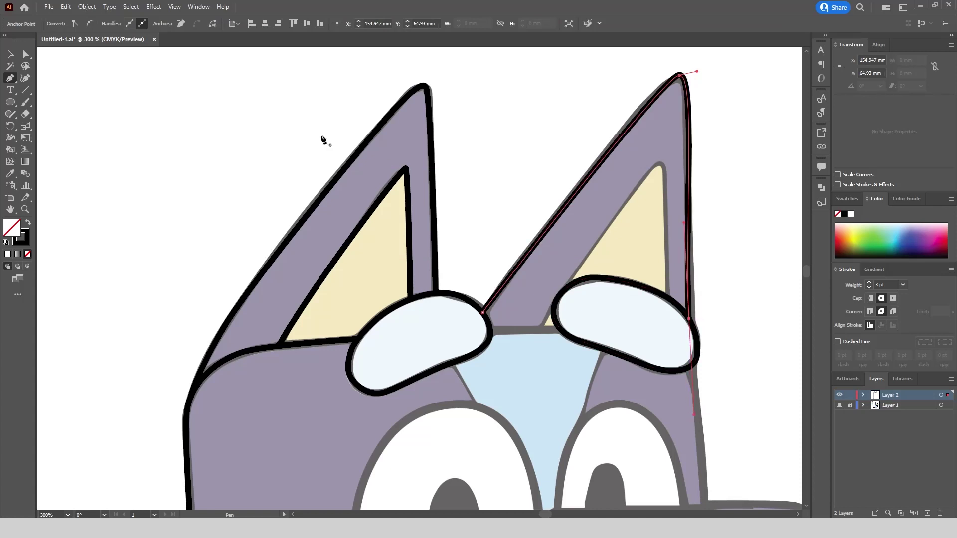
drag(682, 80, 678, 76)
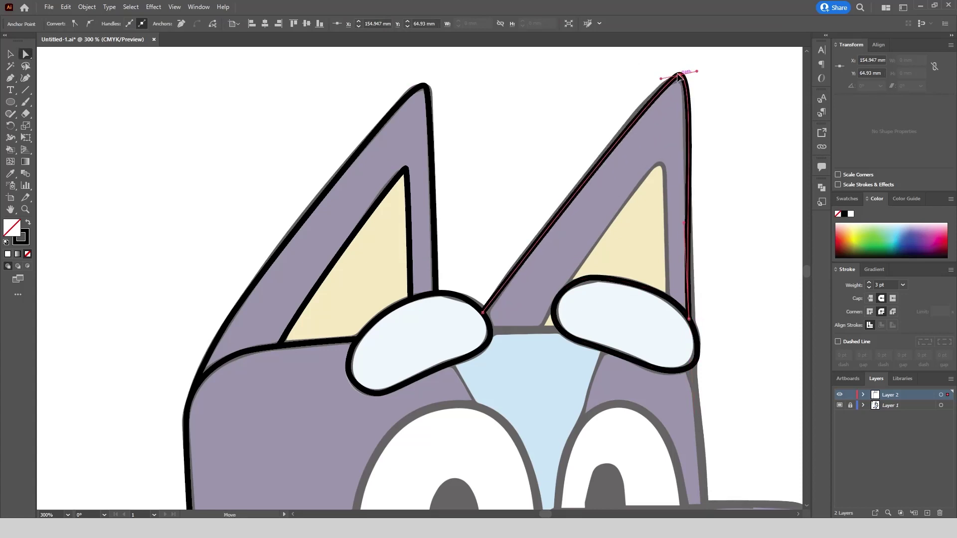
Trace the right ear's inner triangle as an open path starting and ending on the right eyebrow's upper edge.
click(669, 298)
drag(652, 159, 653, 159)
click(566, 287)
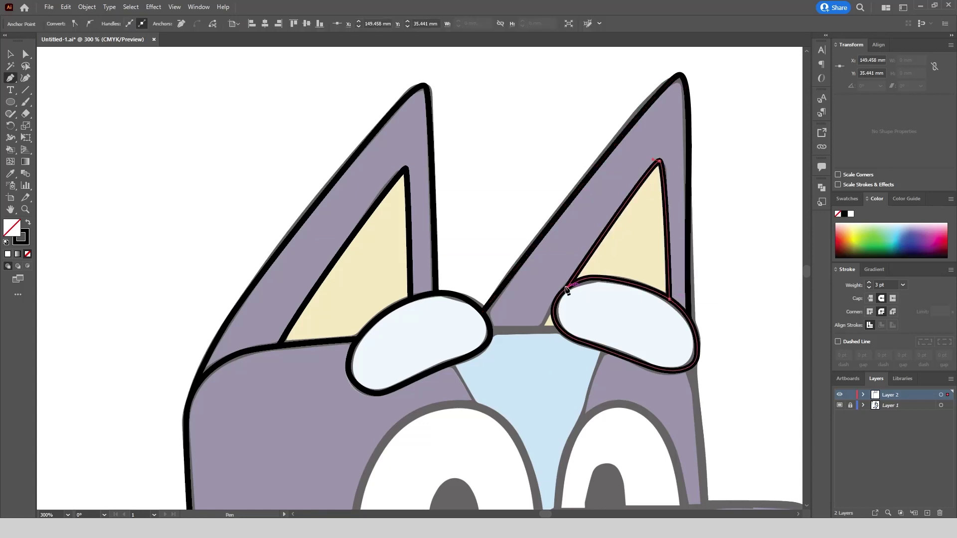
scroll(518, 183, down, 2)
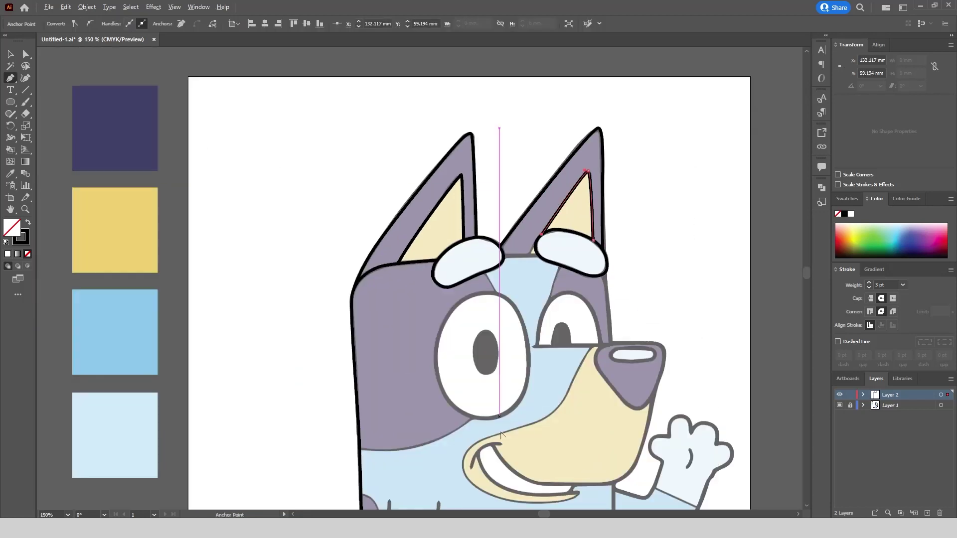
Draw an unfilled ellipse over the large left eye, size it to about 33.7 × 46.7 mm and deselect it.
drag(444, 301, 526, 417)
drag(486, 301, 486, 294)
scroll(513, 360, up, 2)
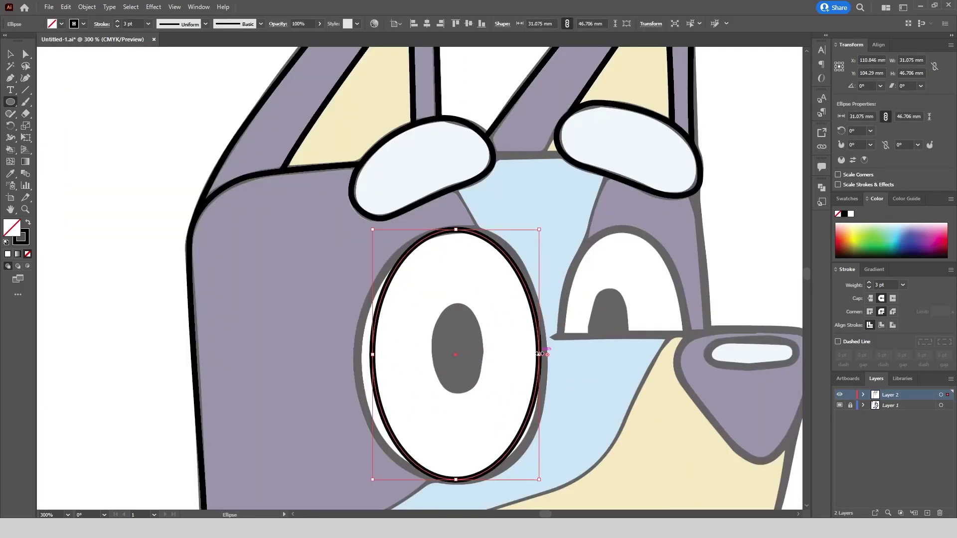
drag(373, 354, 361, 357)
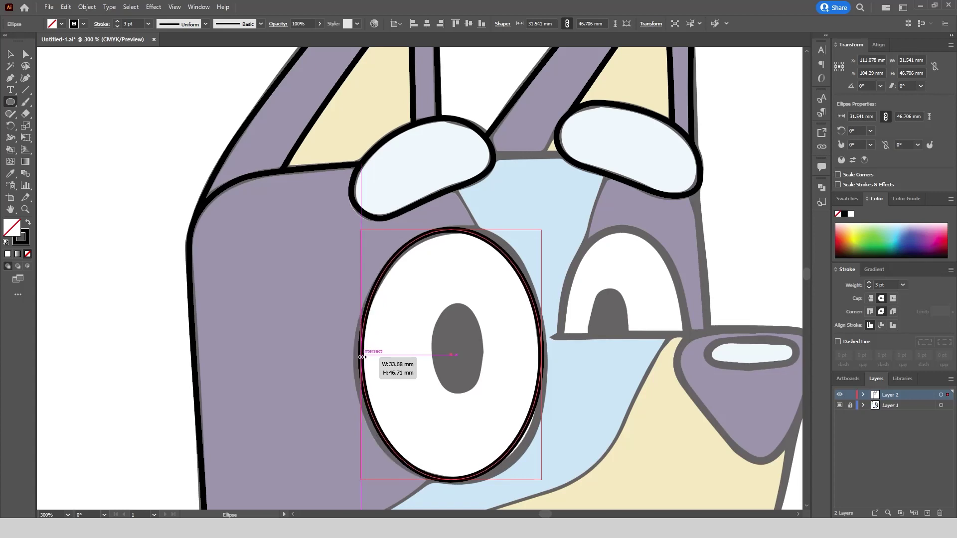
click(541, 354)
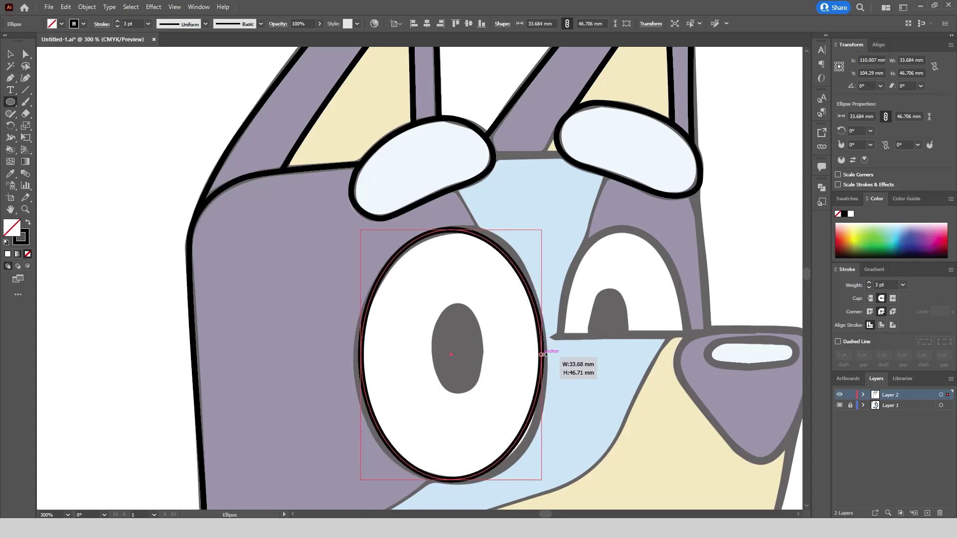
click(124, 132)
key(Escape)
key(v)
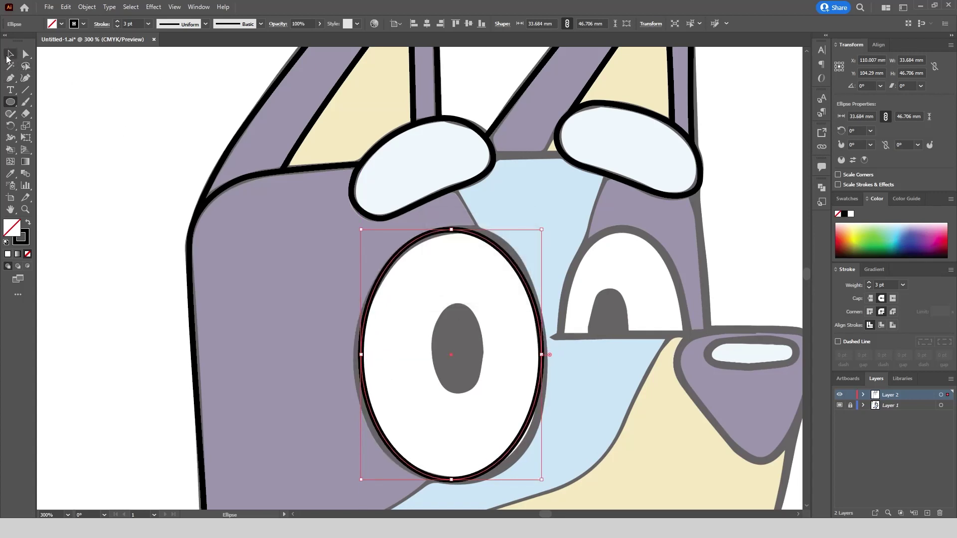
click(151, 144)
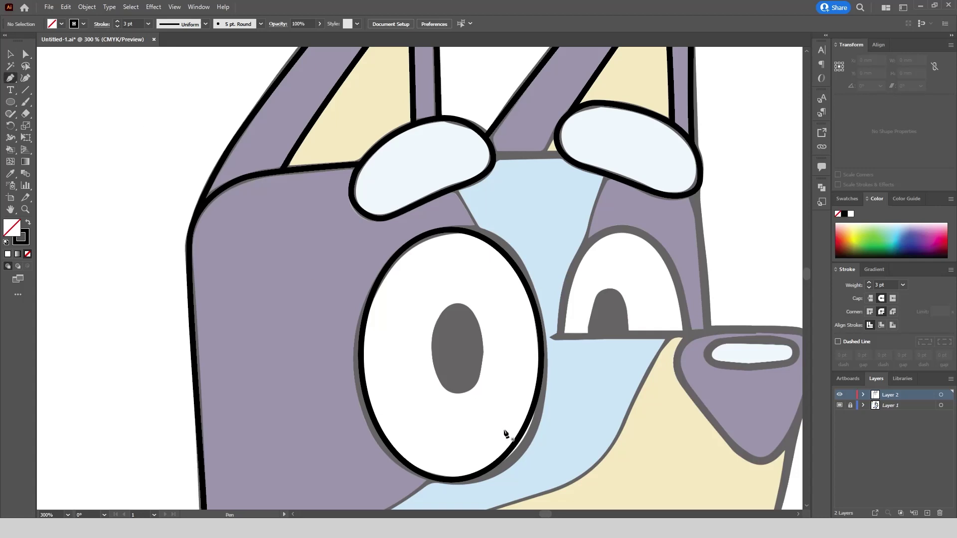
key(v)
click(521, 439)
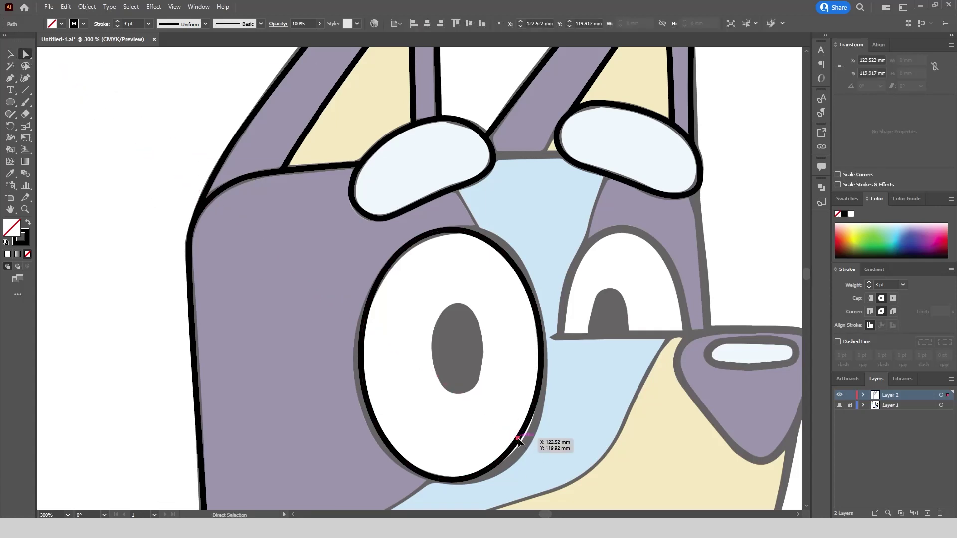
drag(519, 440, 529, 445)
click(560, 453)
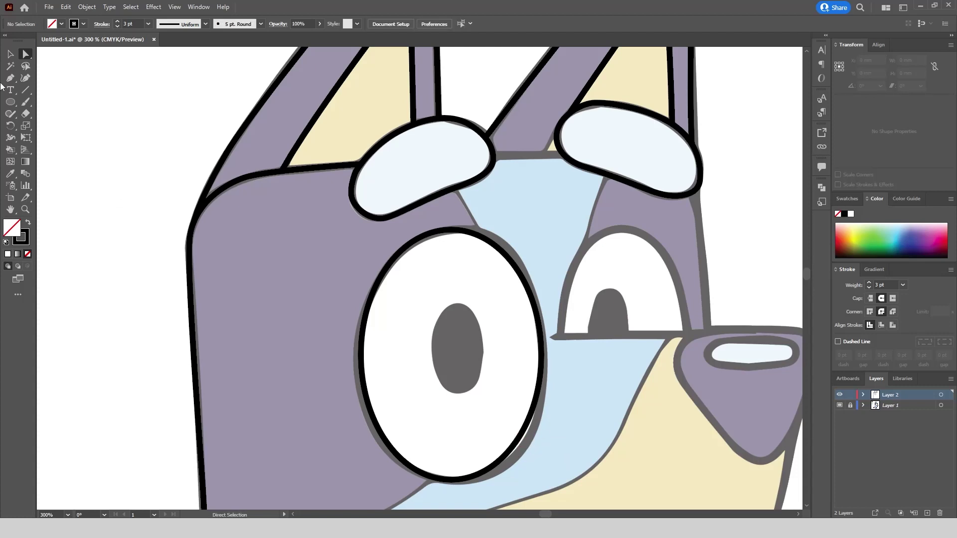
click(10, 78)
click(520, 433)
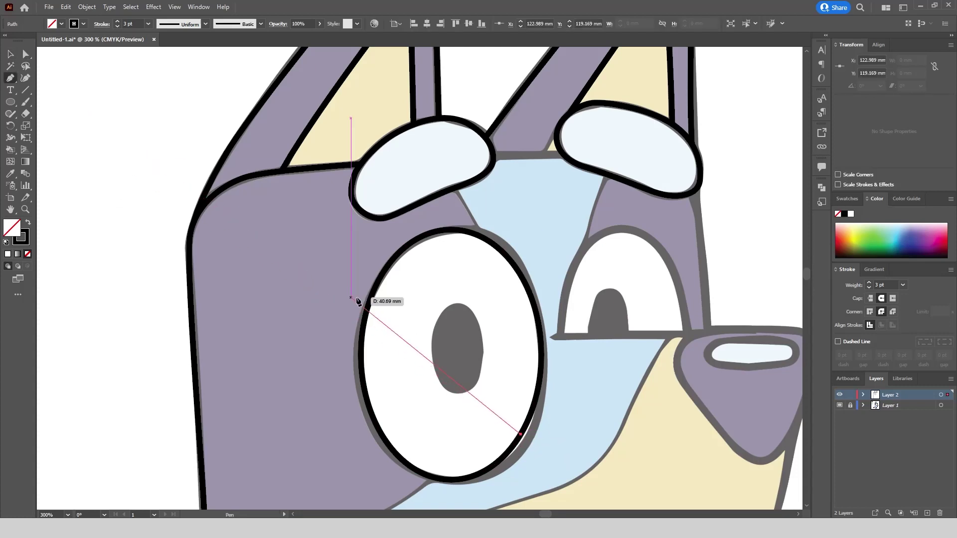
Reshape the large eye's ellipse to match the reference by adding lower-right and upper-right anchors and moving them and the side anchors outward.
click(533, 409)
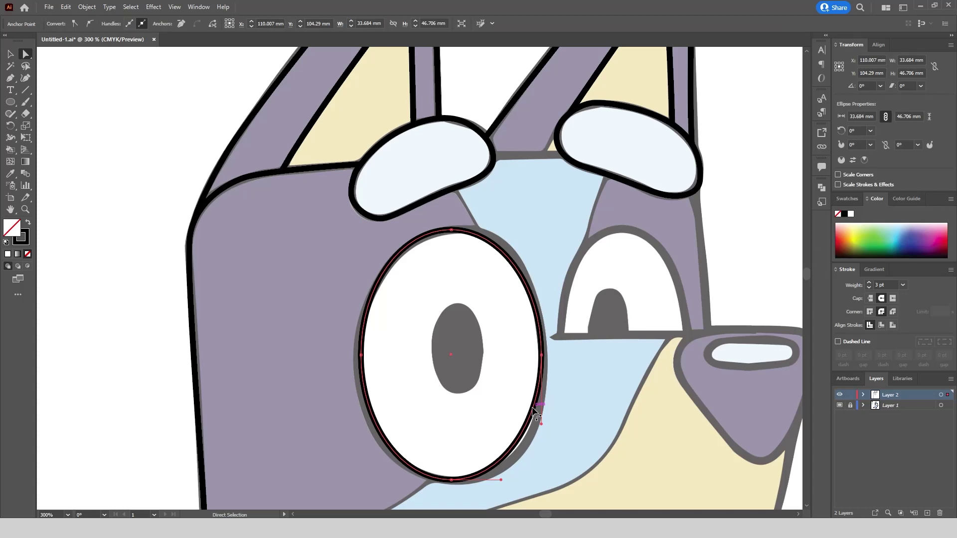
click(520, 439)
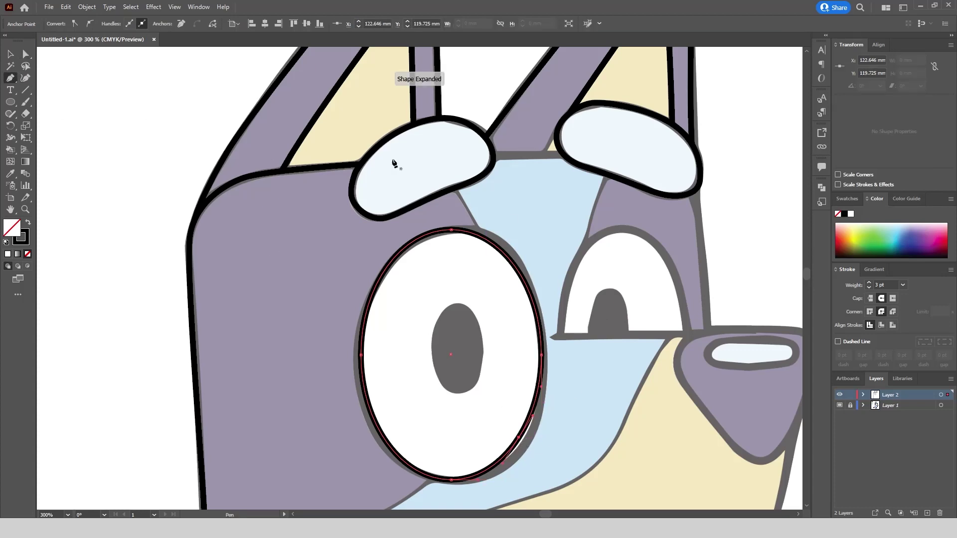
drag(519, 437, 524, 446)
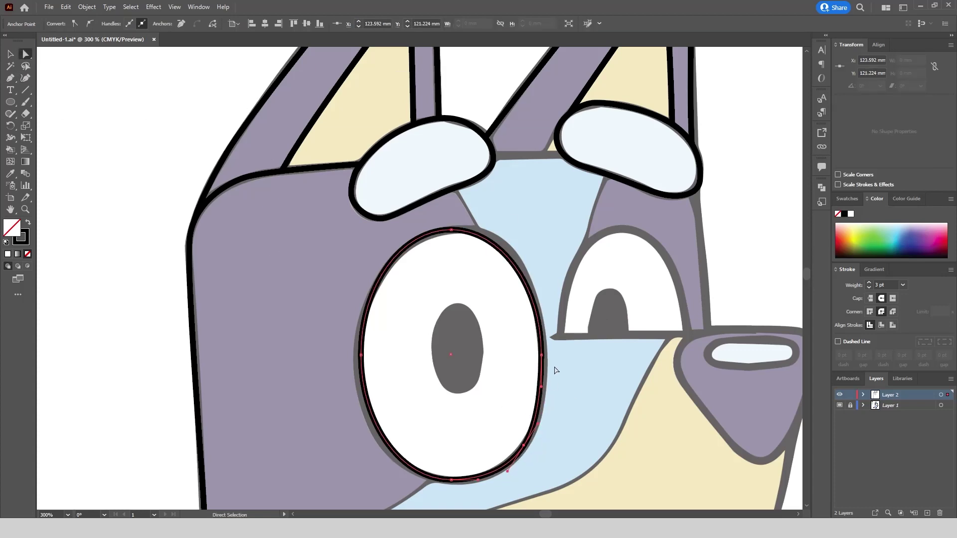
drag(541, 355, 545, 358)
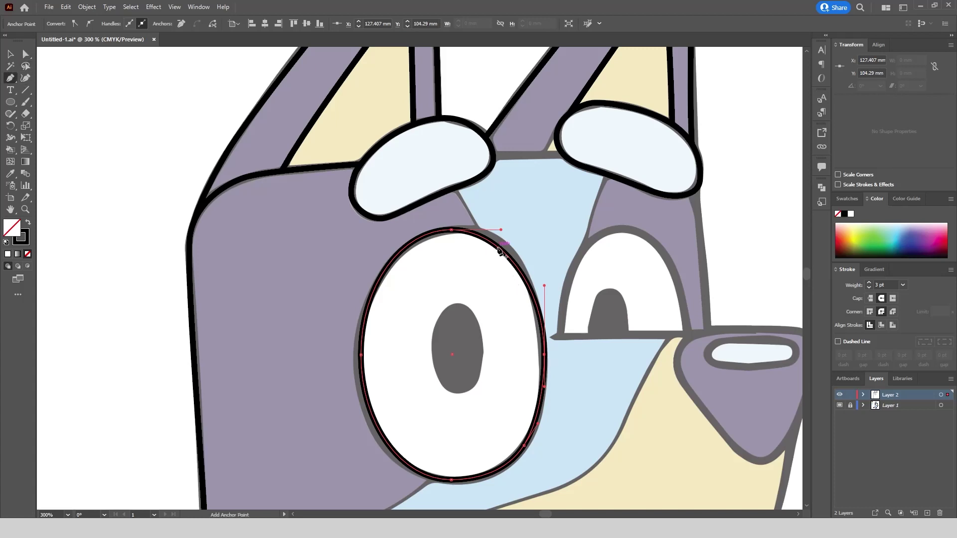
drag(498, 249, 499, 243)
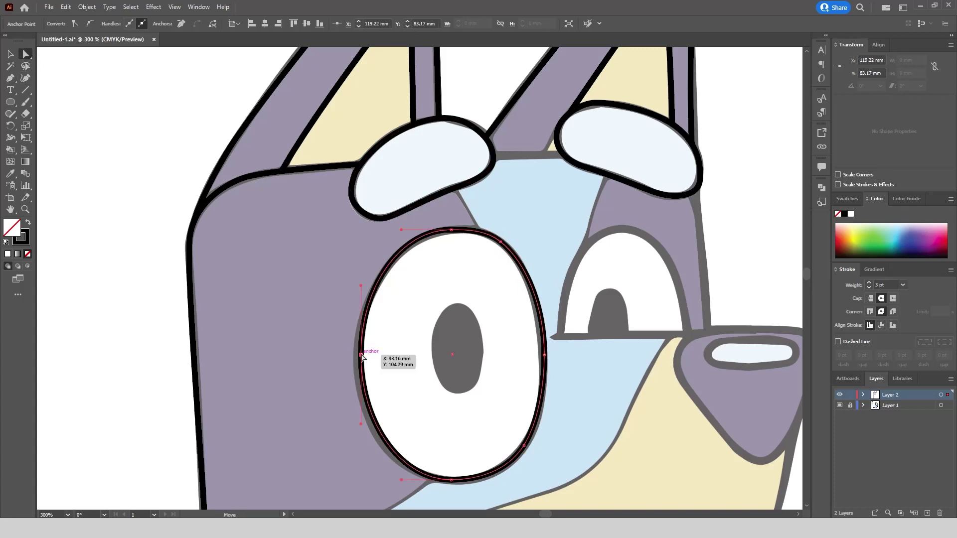
drag(361, 354, 357, 360)
click(411, 358)
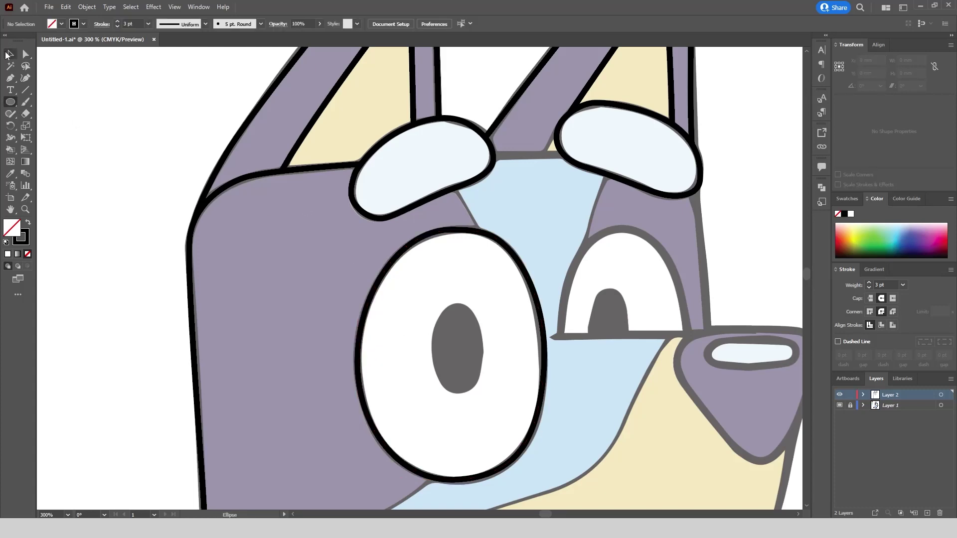
Draw a black-filled ellipse without a stroke over the large eye's pupil, fit it to about 9.5 × 16.7 mm and deselect it.
drag(432, 307, 482, 390)
key(shift+x)
scroll(458, 309, up, 2)
drag(452, 296, 453, 289)
drag(454, 465, 453, 468)
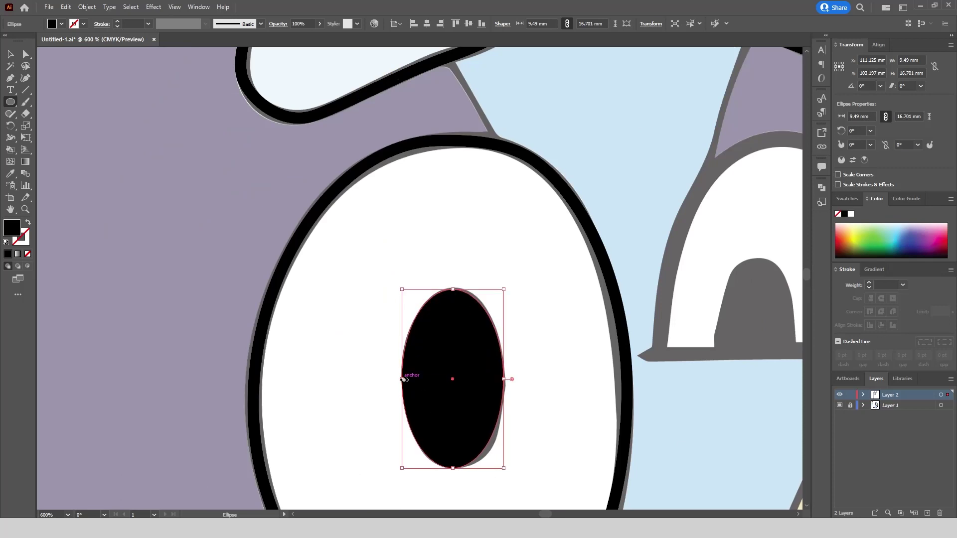
drag(404, 380, 402, 381)
scroll(365, 271, down, 3)
click(8, 56)
click(530, 298)
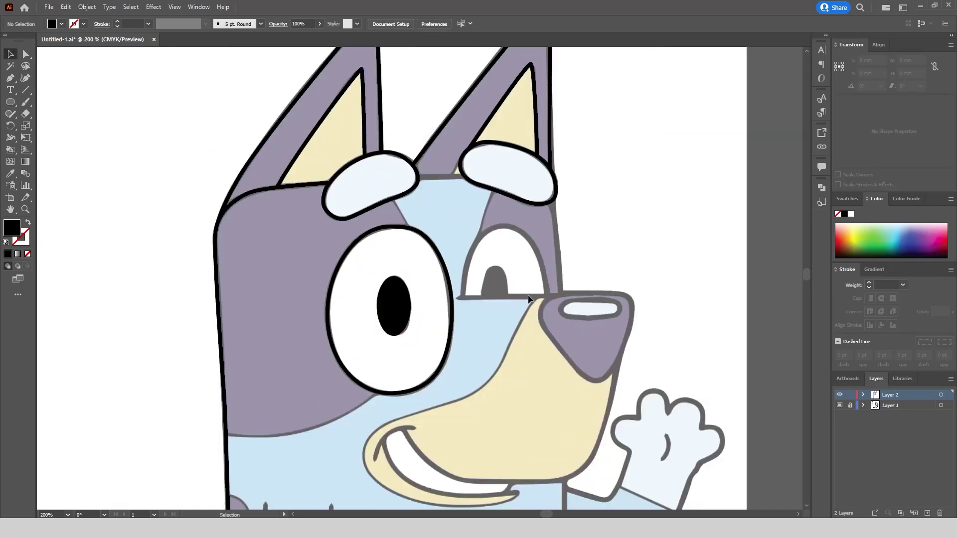
Trace the small eye's lower lid line and the nose's top edge, and match the path to the existing unfilled 3 pt black stroke.
click(10, 78)
scroll(518, 319, up, 2)
click(397, 272)
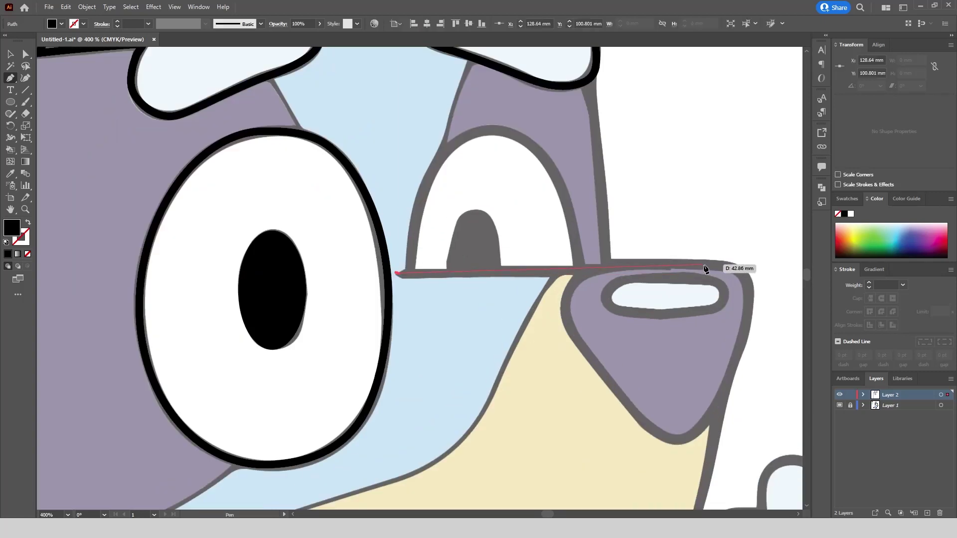
click(736, 267)
drag(747, 335, 748, 335)
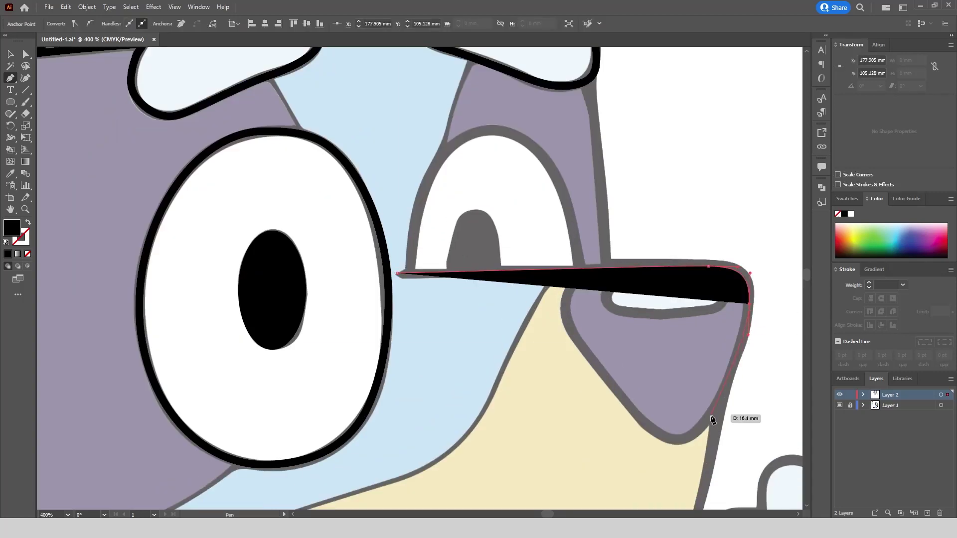
click(11, 173)
click(382, 252)
click(10, 80)
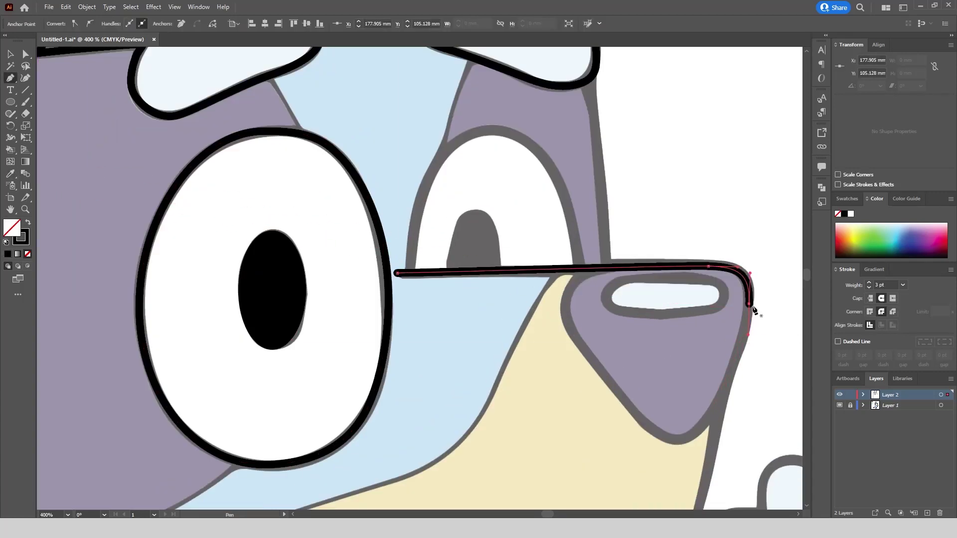
Continue the nose outline around its tip and back up to the lid line, then shift its left anchor to fit the reference.
click(715, 403)
drag(668, 438, 647, 434)
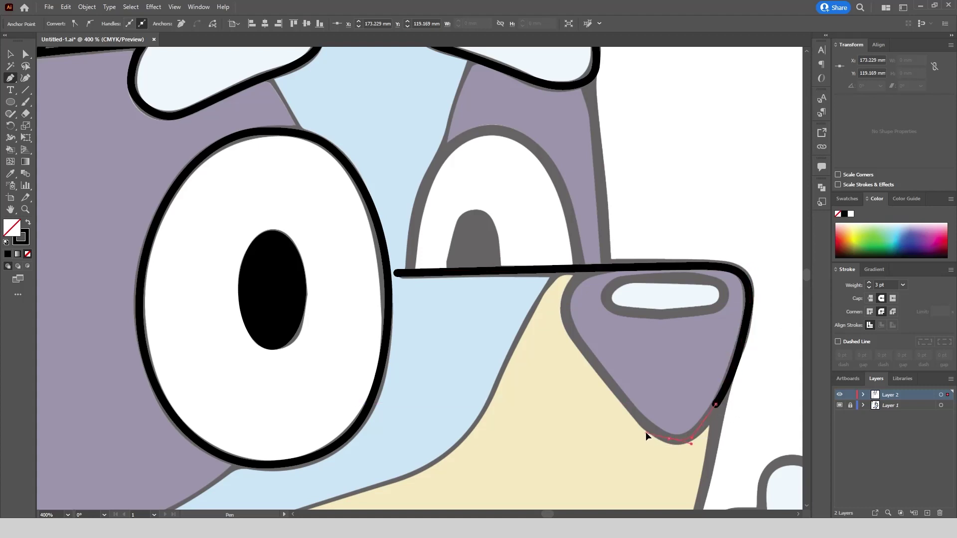
mouse_move(562, 319)
mouse_down()
mouse_move(597, 264)
mouse_move(545, 260)
mouse_move(552, 255)
mouse_up()
click(26, 54)
scroll(623, 282, up, 2)
drag(503, 358, 501, 345)
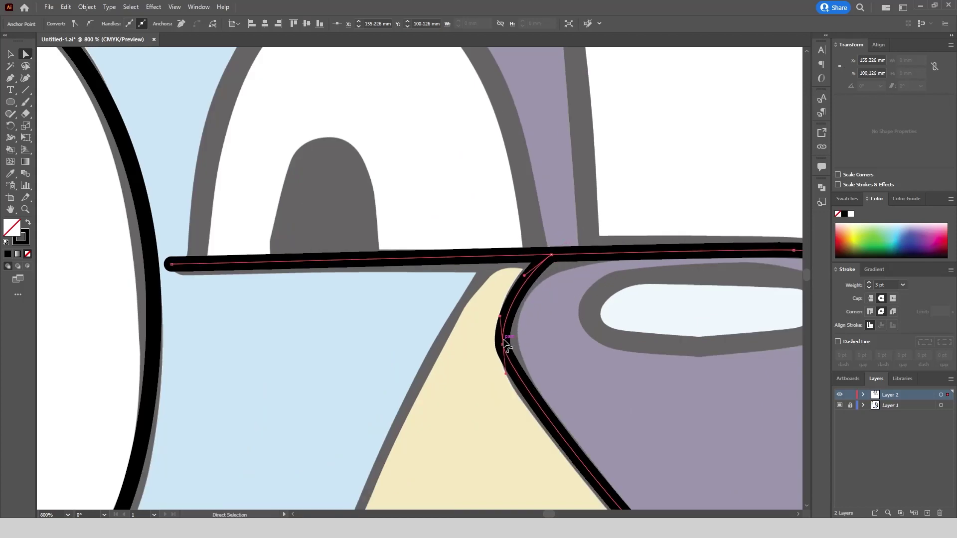
Draw an unfilled ellipse of about 17 × 5.4 mm over the nose highlight and fit it to the reference.
scroll(435, 294, down, 2)
drag(510, 280, 631, 317)
drag(571, 280, 572, 275)
scroll(594, 235, down, 2)
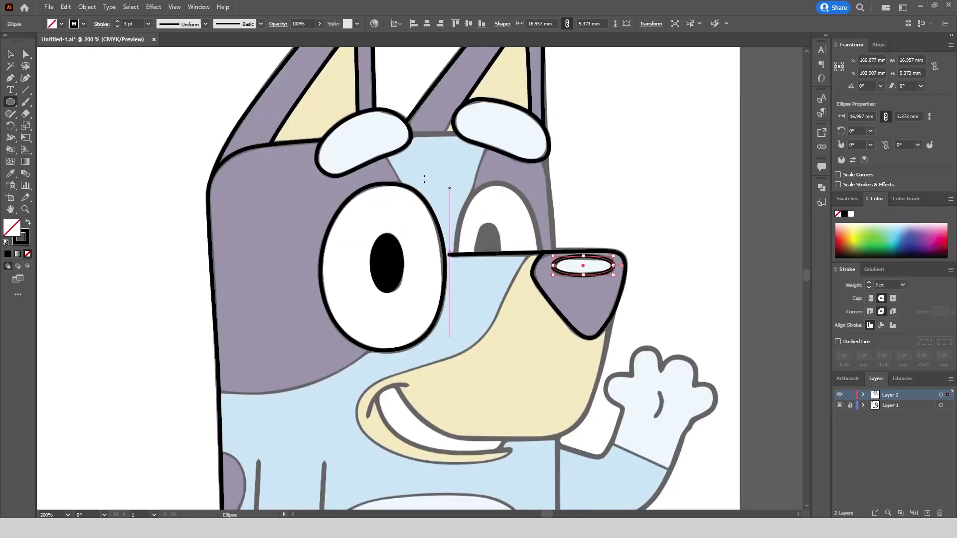
Trace the small eye's arched outline from the lid line's left end to the nose and deselect it.
click(10, 78)
scroll(542, 158, up, 3)
click(281, 448)
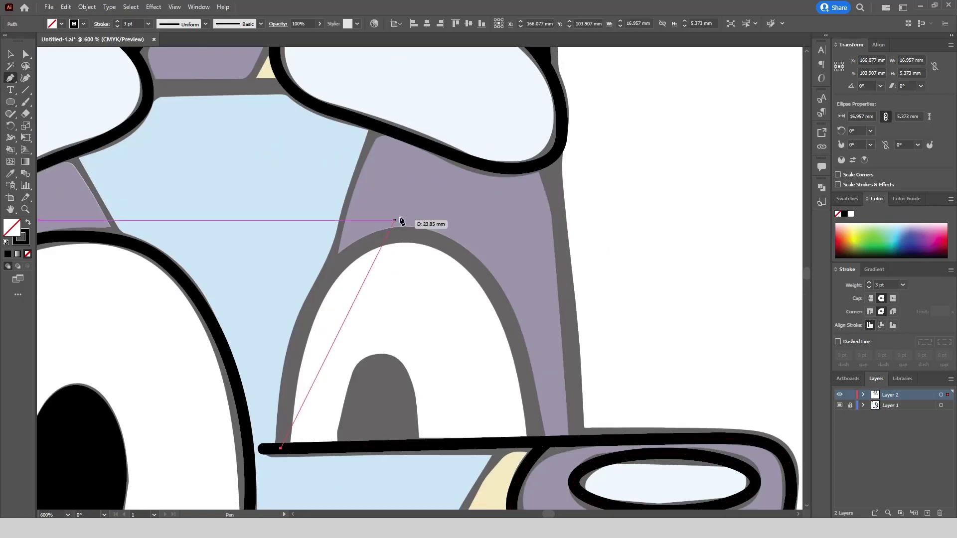
drag(398, 233, 509, 227)
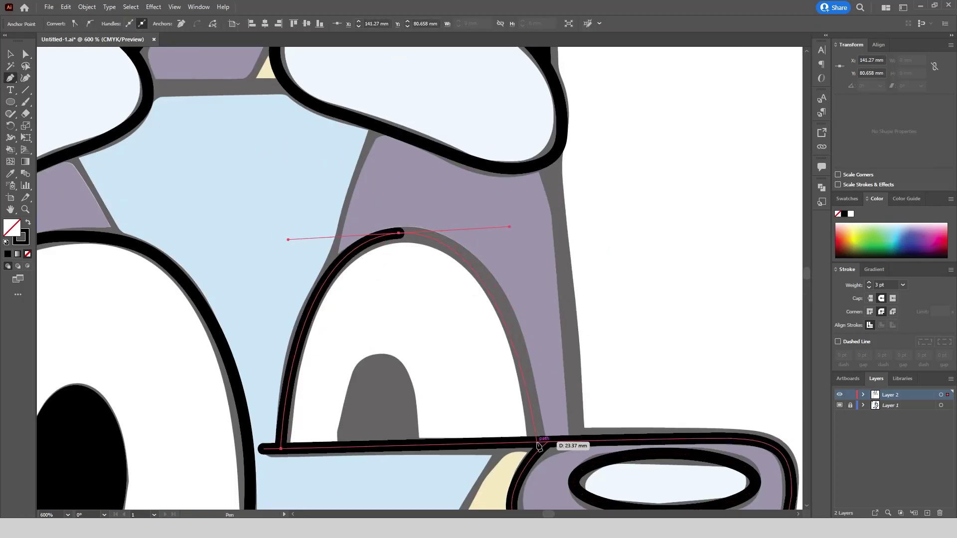
click(539, 442)
click(10, 54)
click(300, 205)
scroll(300, 205, down, 1)
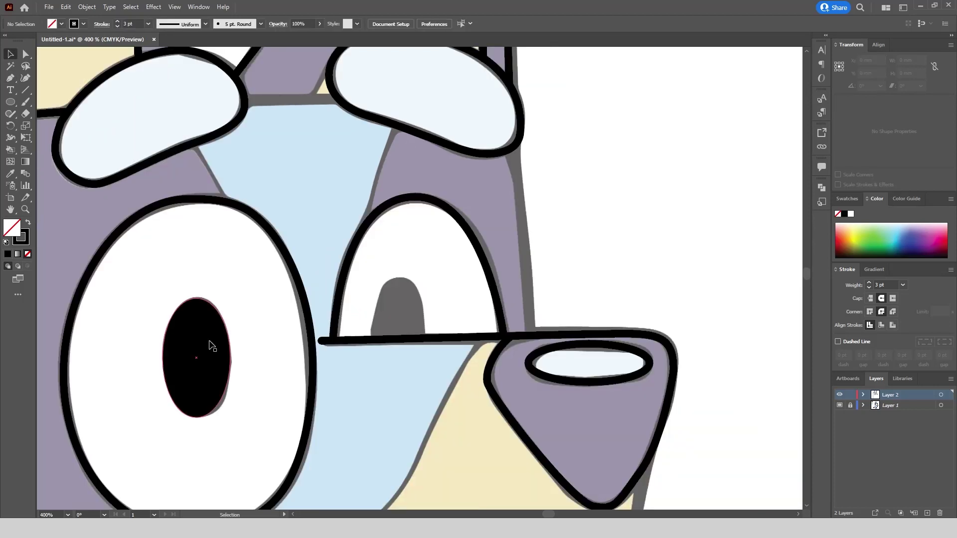
click(201, 331)
drag(201, 331, 406, 322)
shift+click(350, 341)
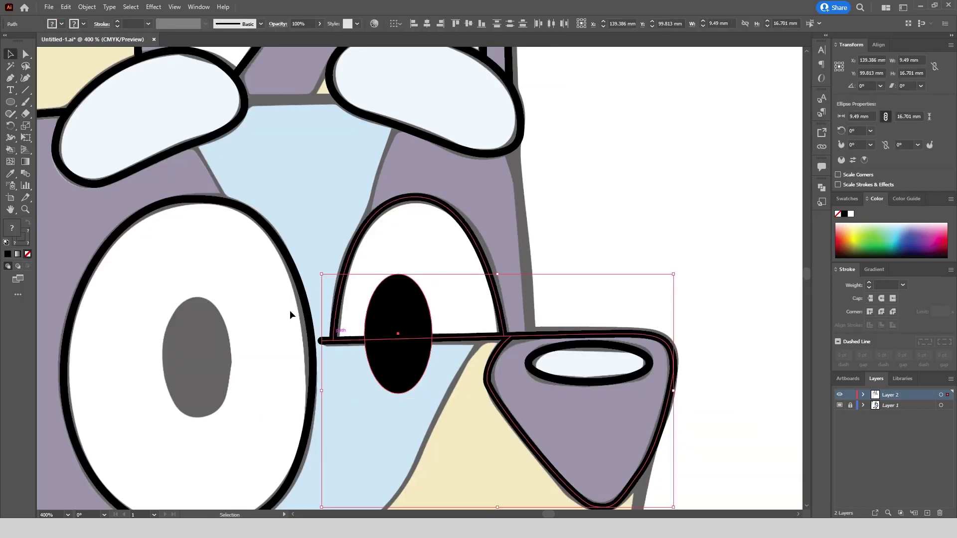
drag(10, 149, 61, 151)
alt+click(417, 371)
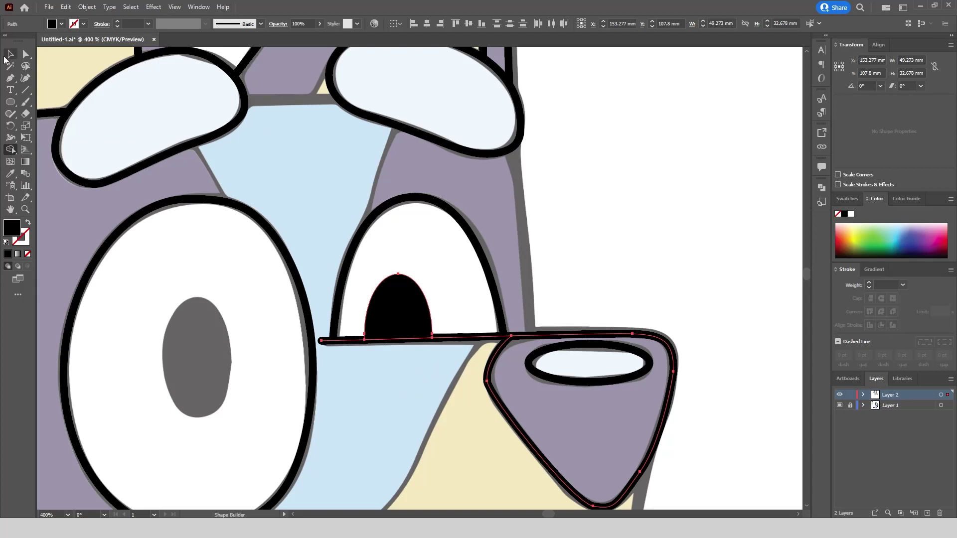
key(ctrl+z)
key(ctrl+z)
click(10, 54)
click(579, 180)
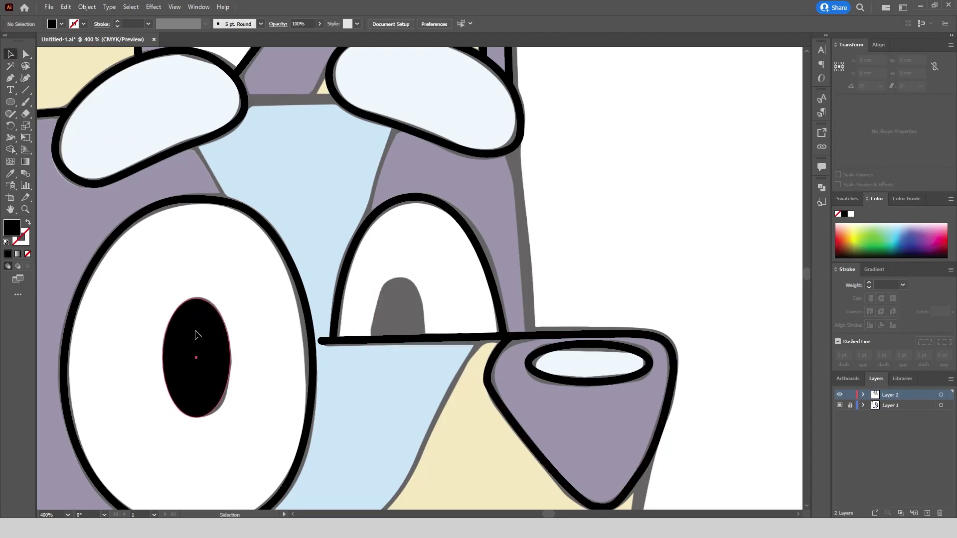
Duplicate the large eye's pupil into the small eye and cut away the part below the lid line with Shape Builder.
click(200, 341)
drag(201, 343, 403, 318)
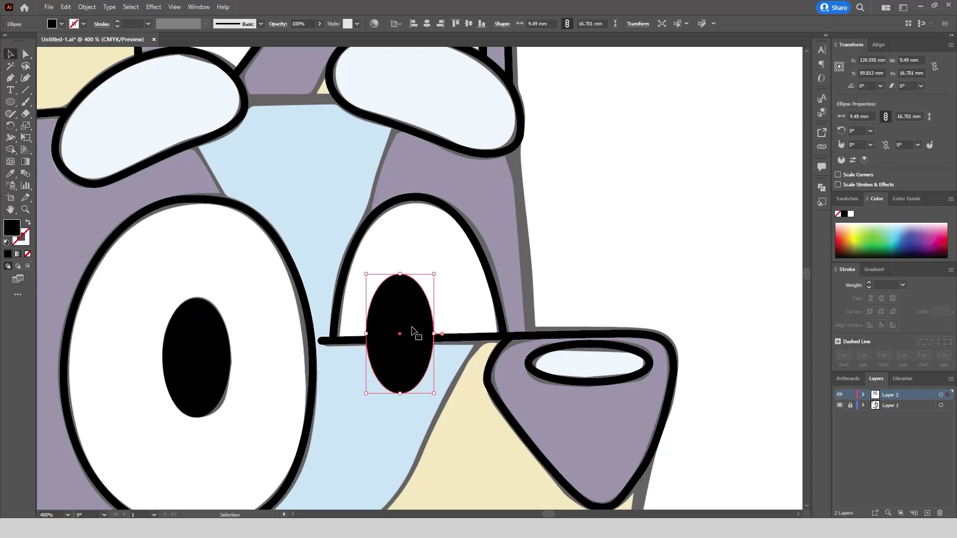
shift+click(467, 340)
key(shift+m)
alt+click(373, 349)
key(v)
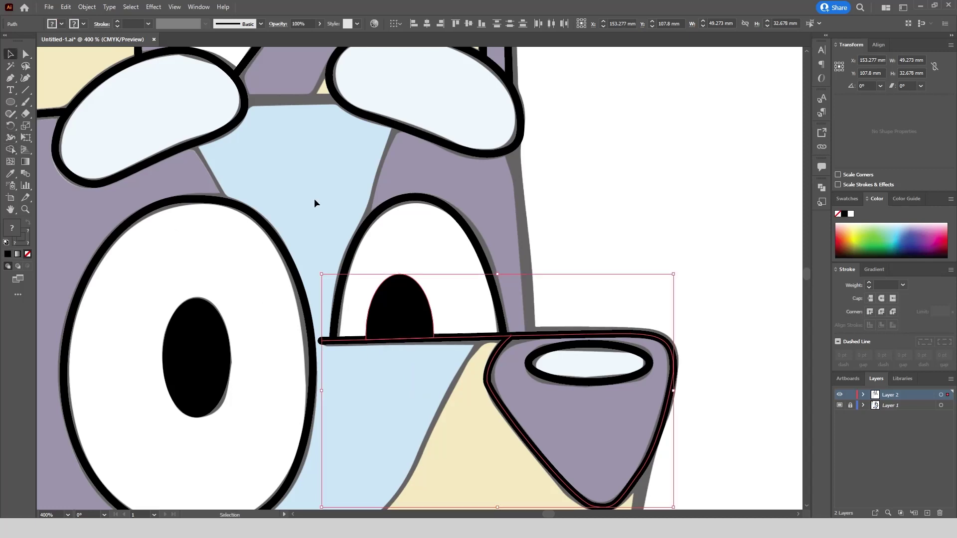
click(316, 203)
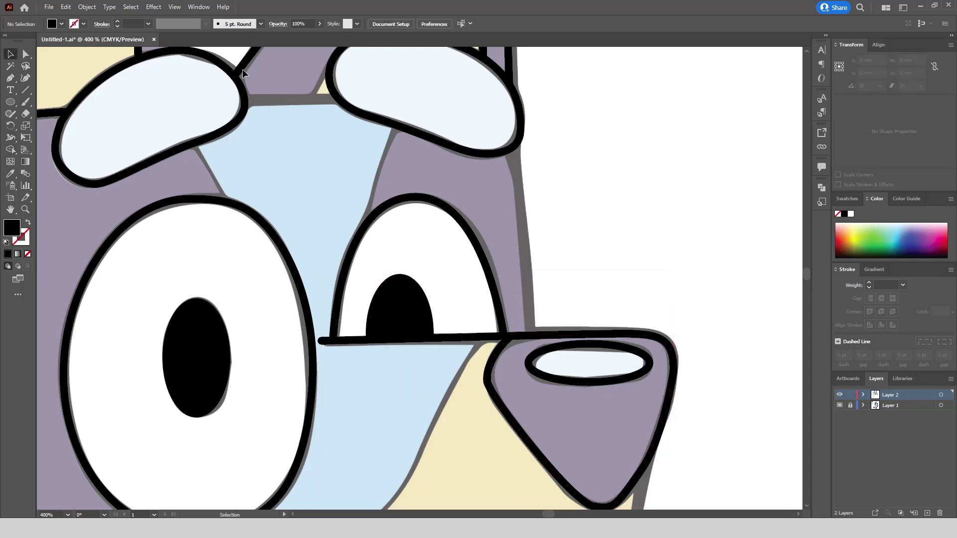
Trace the head's right edge from the right eyebrow down to the nose line and match it to the existing 3 pt black stroke.
click(513, 148)
click(531, 335)
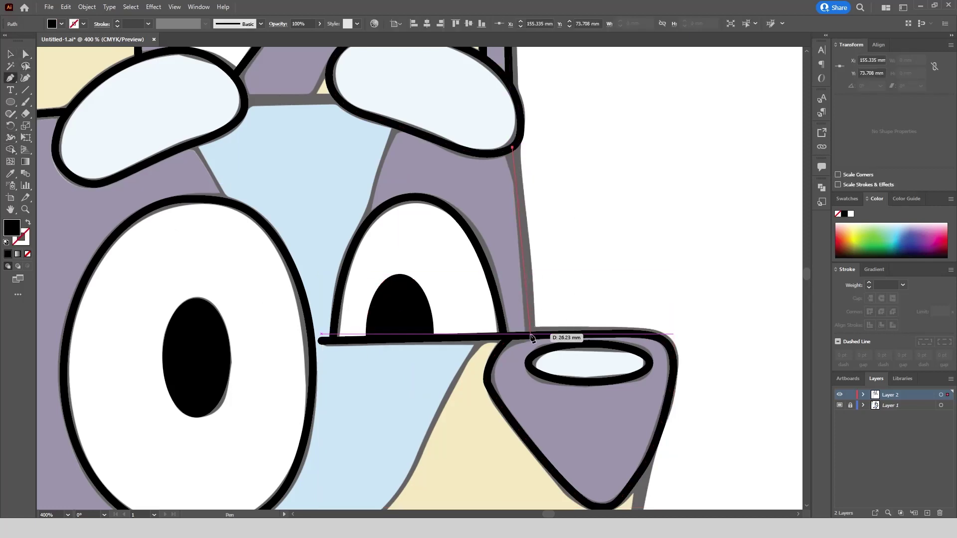
click(533, 405)
key(i)
click(153, 159)
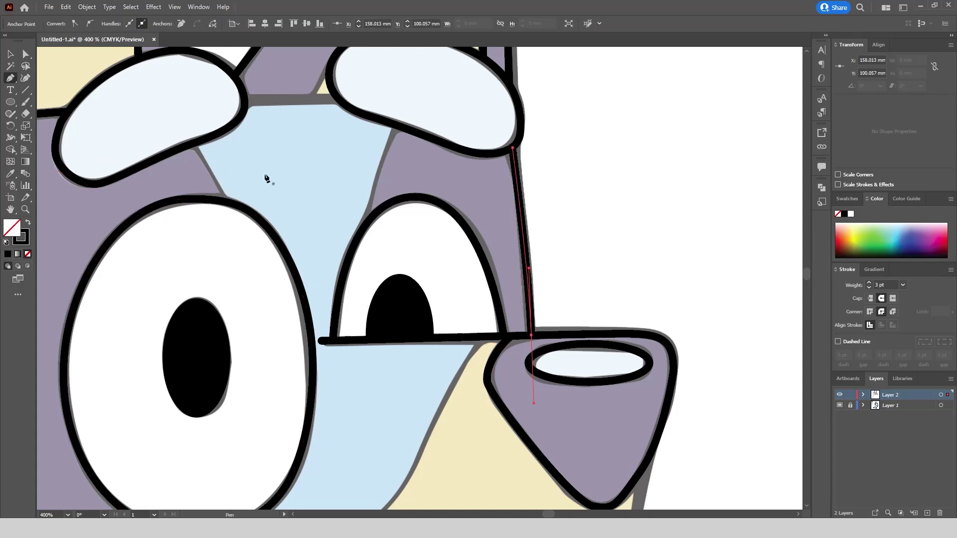
Trace the two curved patch edges on the forehead, each as an open path from an eyebrow down to the eye below it.
click(400, 127)
drag(364, 227, 358, 282)
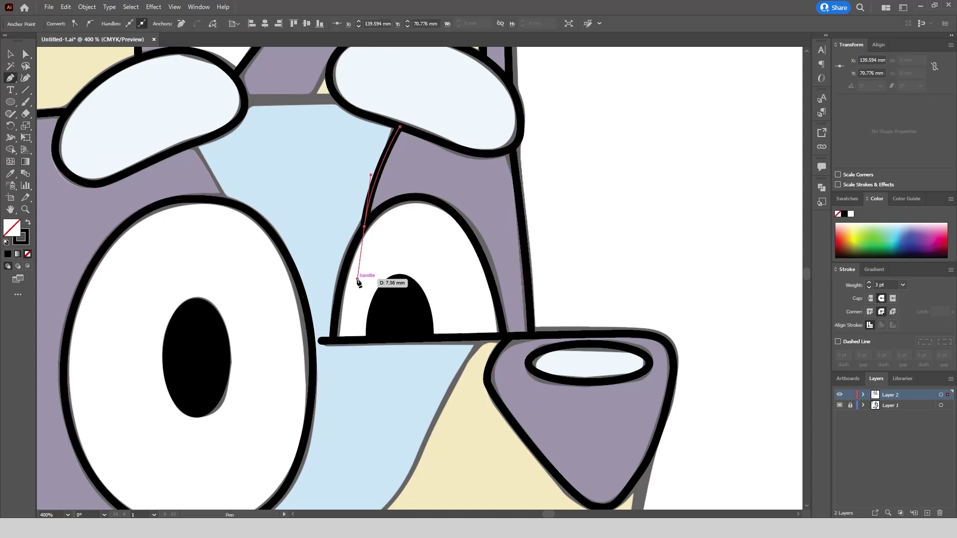
key(Escape)
click(192, 145)
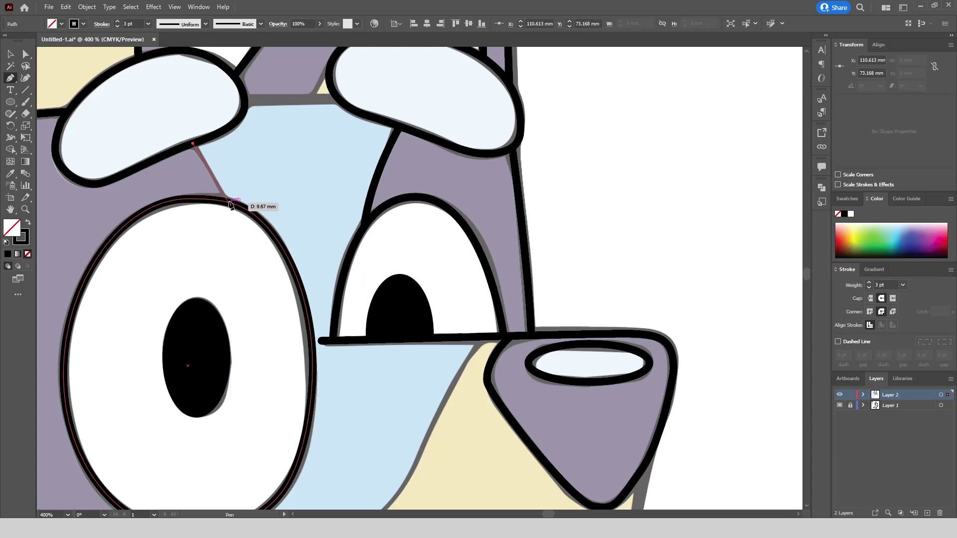
drag(228, 202, 241, 230)
scroll(313, 189, up, 5)
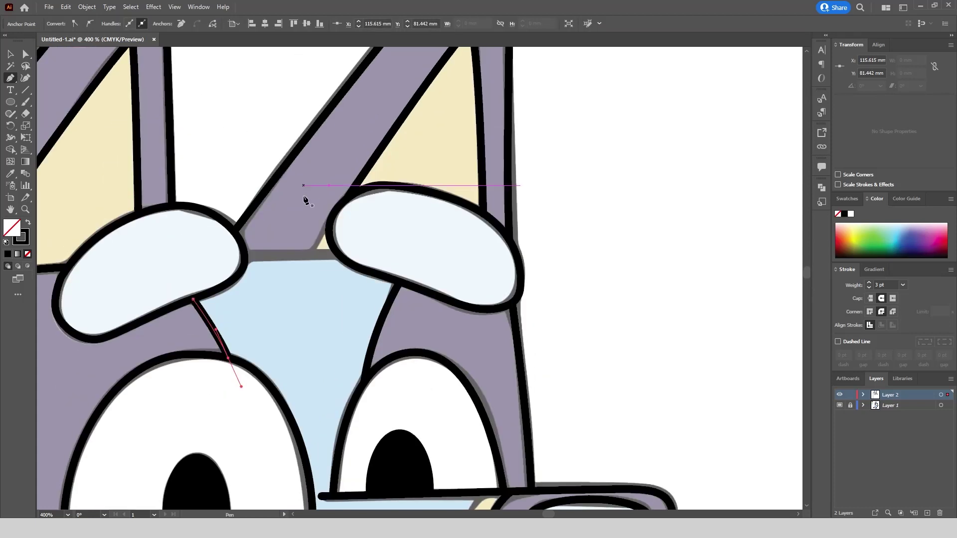
key(Escape)
Draw the top edge of the head as a straight line between the two eyebrows.
click(244, 255)
click(335, 253)
key(ctrl+1)
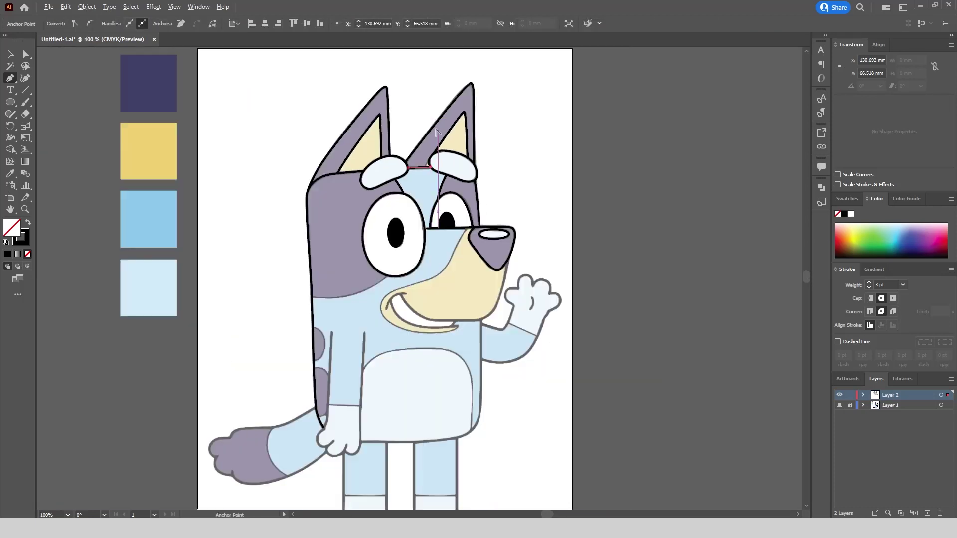
Trace the curved smile crease at the mouth's left corner as an open path.
scroll(510, 307, up, 4)
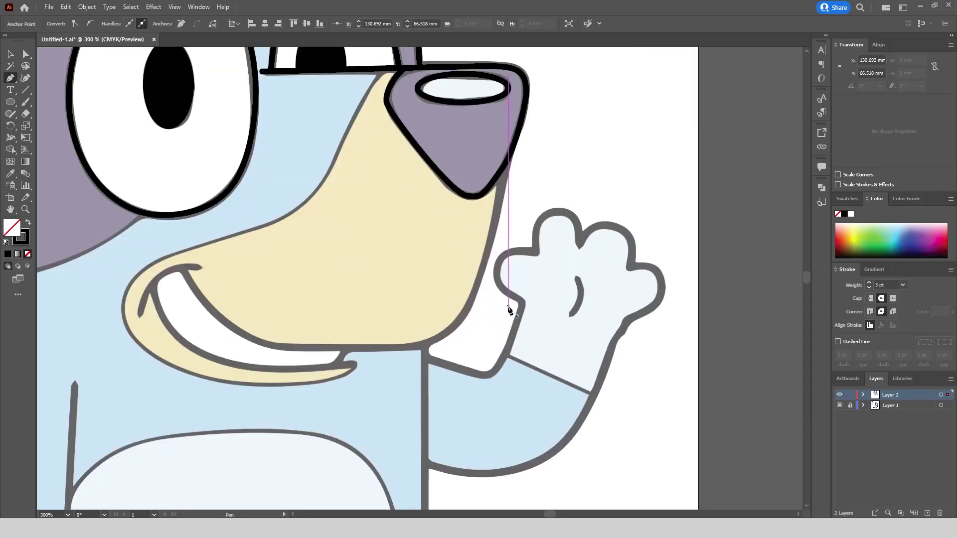
click(139, 315)
drag(200, 268, 252, 277)
Trace the muzzle's front edge from the nose down and along the upper lip to the smile crease.
click(510, 153)
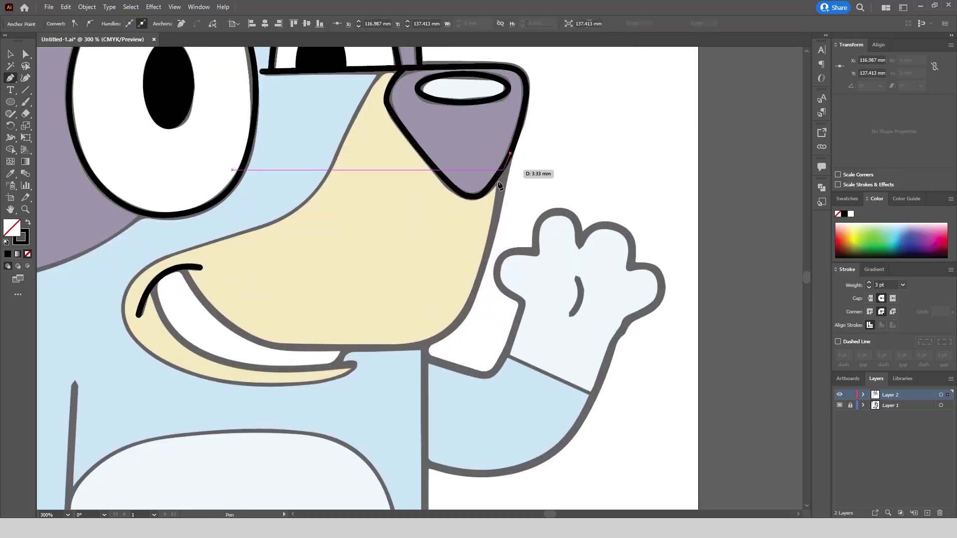
drag(447, 340, 448, 339)
drag(392, 347, 361, 348)
drag(270, 344, 239, 337)
drag(180, 267, 169, 231)
Trace the lower lip from the smile crease to its right tip and back along the underside of the chin.
click(152, 285)
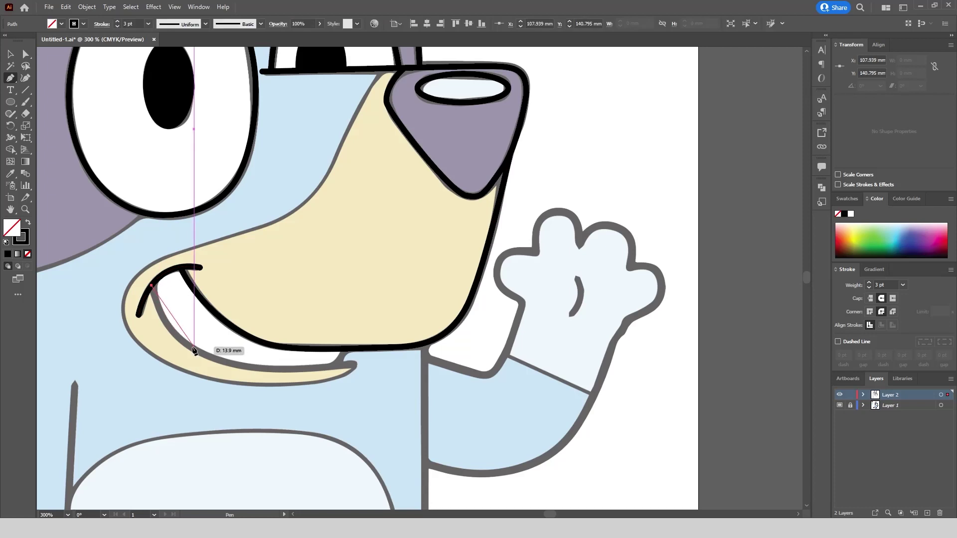
drag(228, 366, 228, 366)
drag(326, 368, 359, 369)
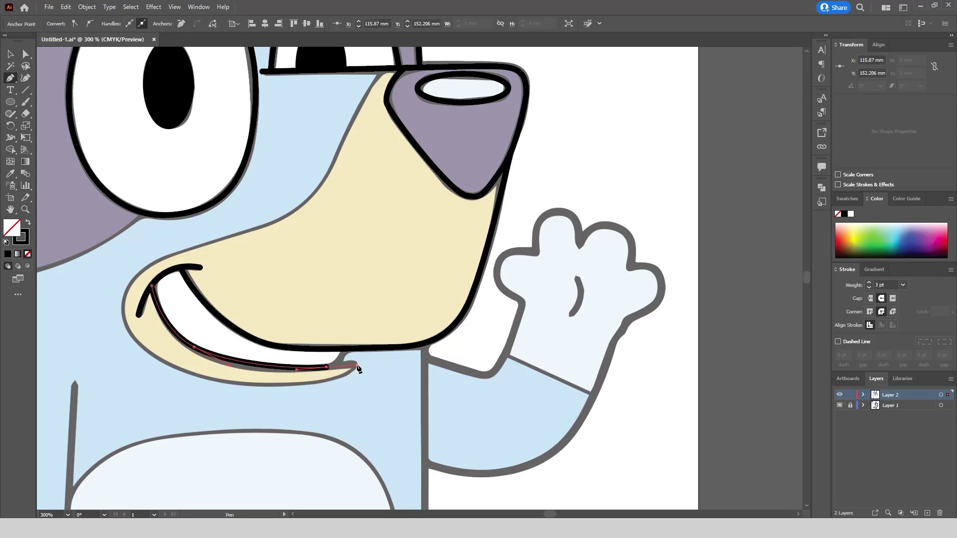
click(296, 384)
click(247, 385)
drag(157, 358, 122, 338)
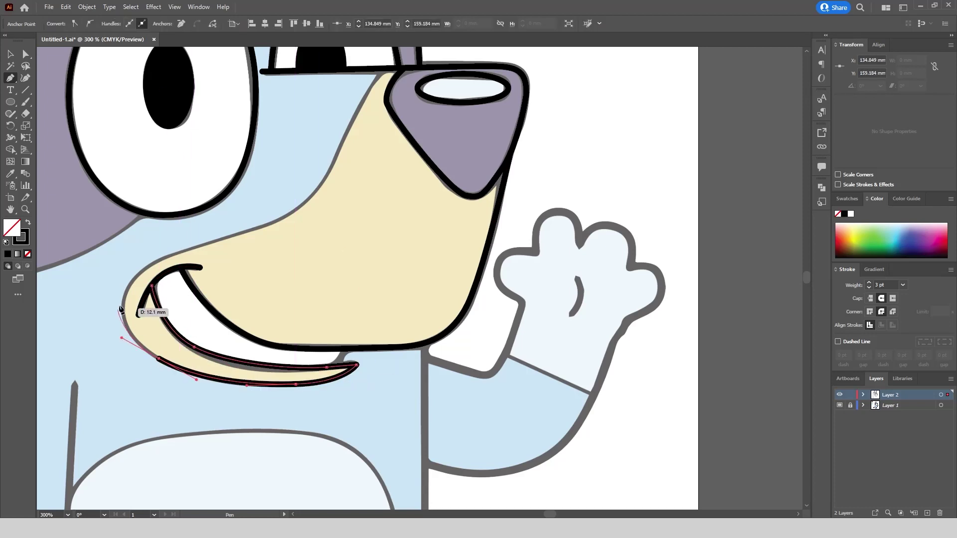
Continue the chin path around the mouth's left side and up the muzzle's upper edge to the small eye's lid line.
drag(128, 285, 138, 269)
drag(273, 226, 273, 225)
drag(324, 179, 394, 120)
scroll(318, 197, down, 1)
scroll(360, 82, up, 2)
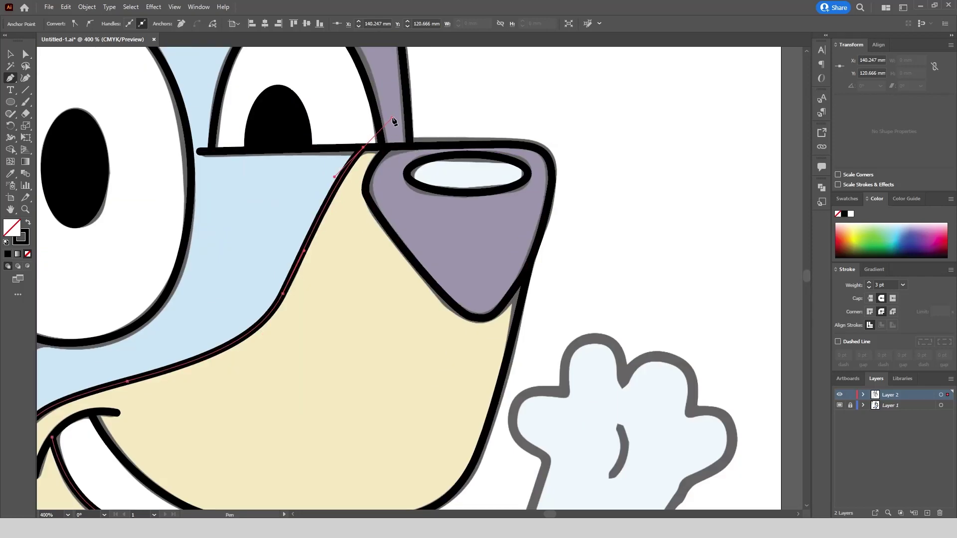
Trace the short curve closing the mouth's right end between the upper and lower lips.
scroll(340, 146, down, 2)
scroll(314, 350, up, 4)
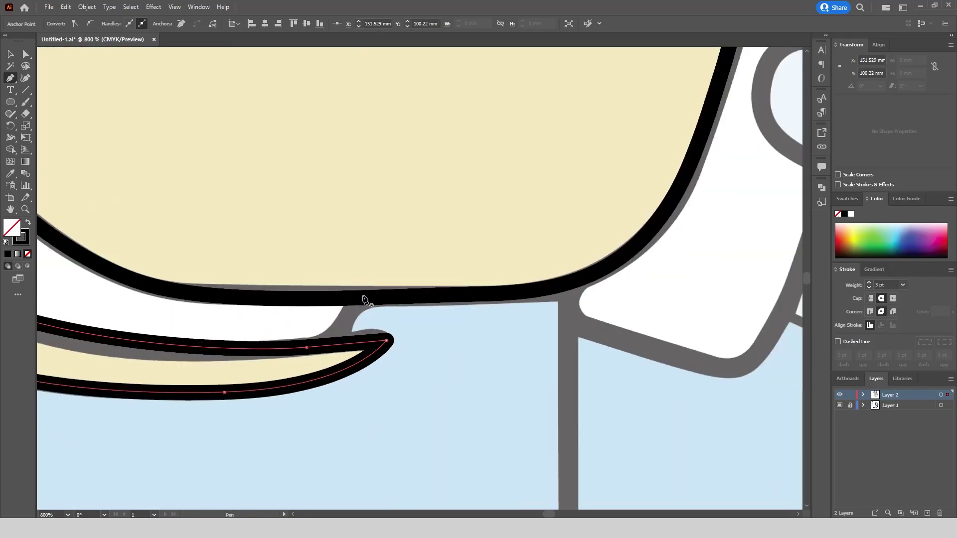
drag(318, 346, 289, 362)
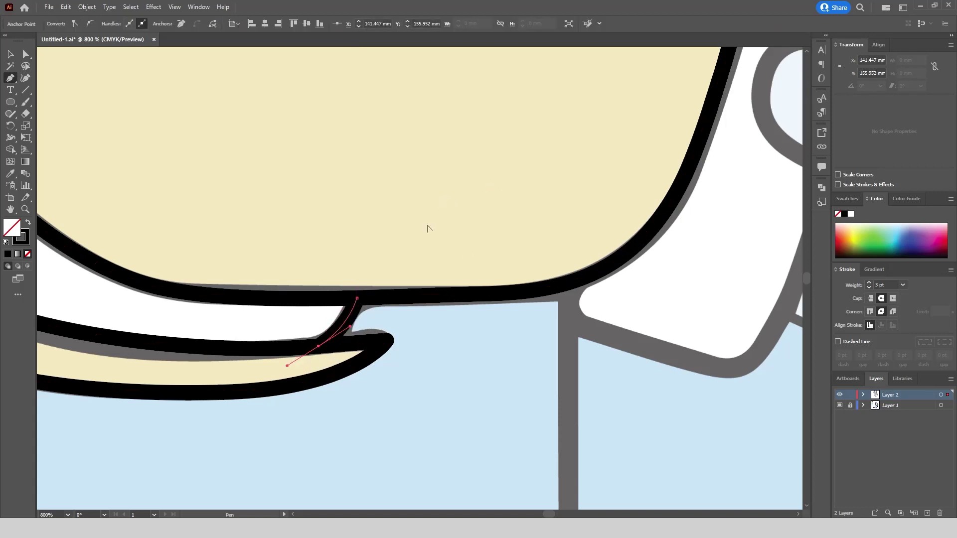
Trace the body's right side from the muzzle down, around the lower corner and along the bottom edge to the lowered hand.
scroll(427, 228, down, 4)
scroll(465, 263, up, 3)
click(464, 252)
scroll(453, 222, down, 4)
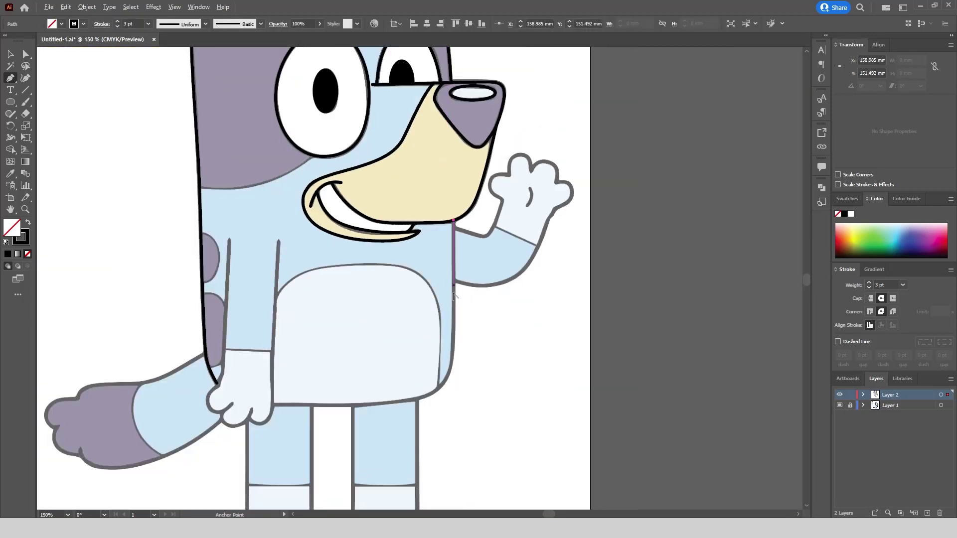
scroll(451, 368, up, 3)
click(458, 413)
drag(377, 470, 332, 483)
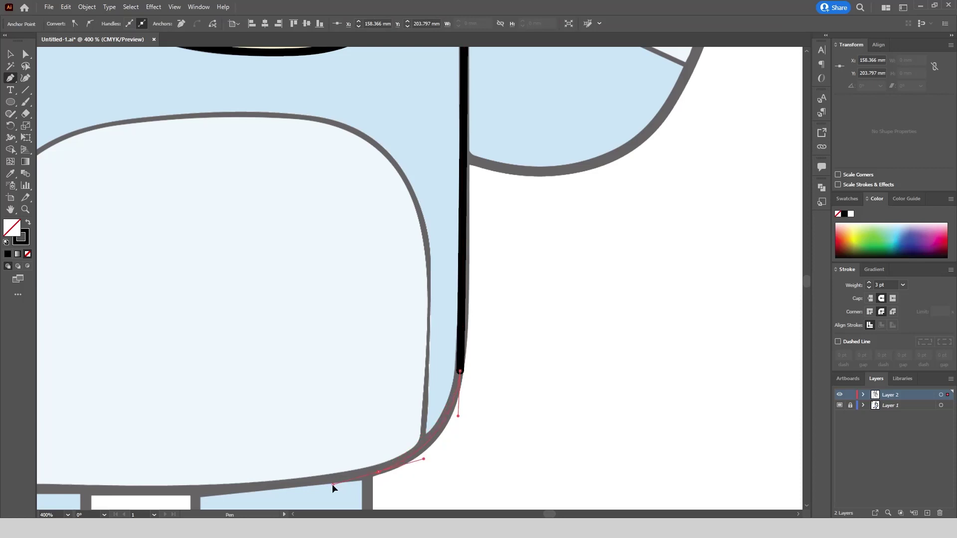
scroll(332, 483, down, 2)
scroll(289, 404, up, 2)
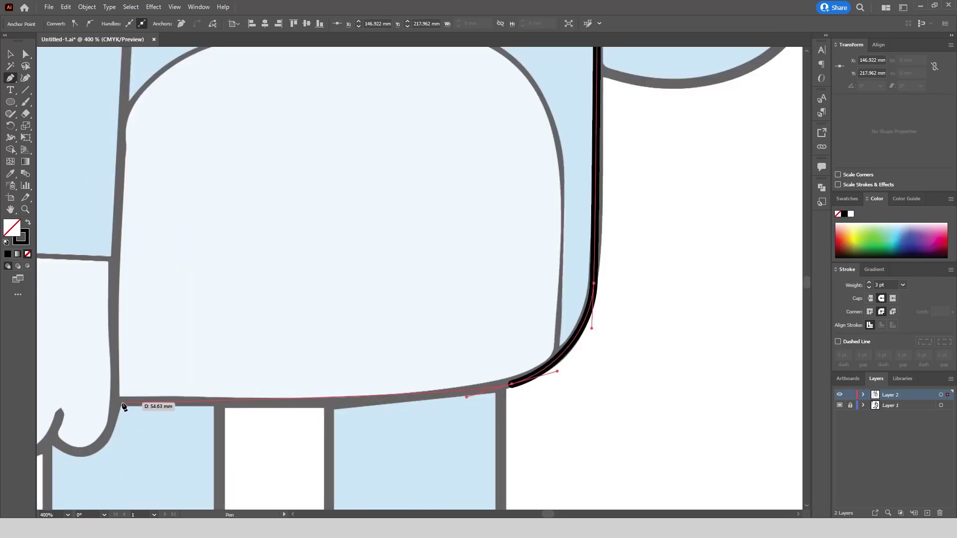
drag(124, 402, 162, 324)
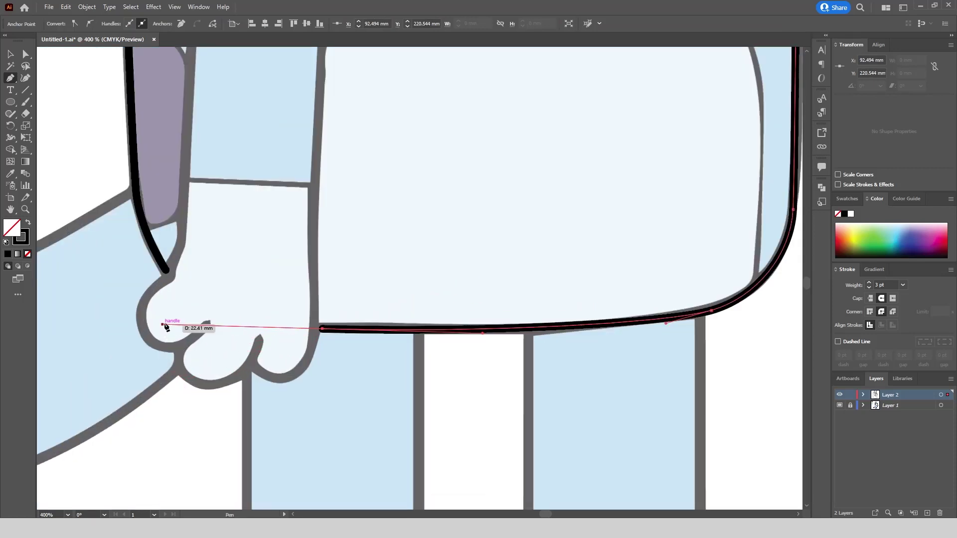
Trace the lowered arm's right edge down past the wrist and around the hand's right finger.
scroll(328, 366, down, 3)
scroll(328, 224, up, 3)
click(339, 153)
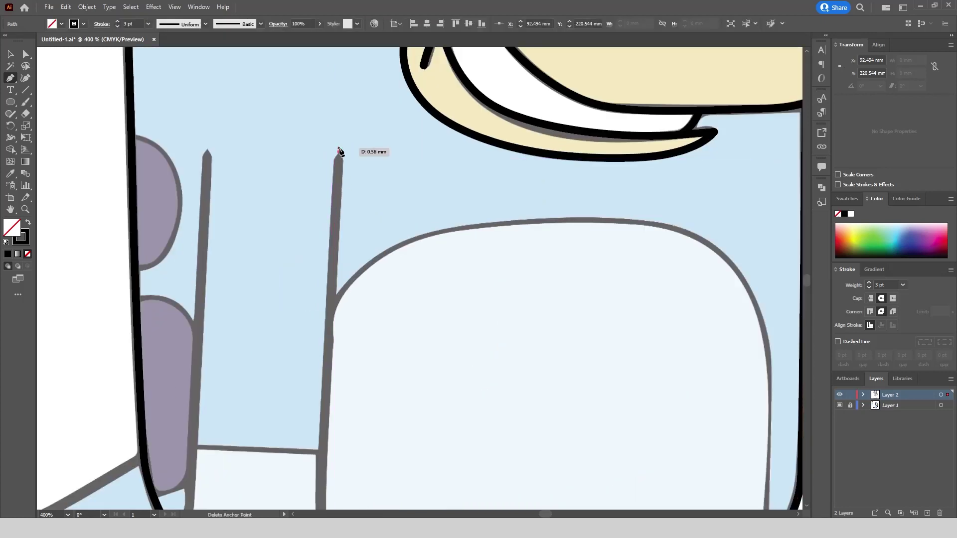
scroll(338, 153, down, 3)
scroll(333, 274, up, 3)
drag(332, 290, 328, 322)
drag(332, 413, 330, 438)
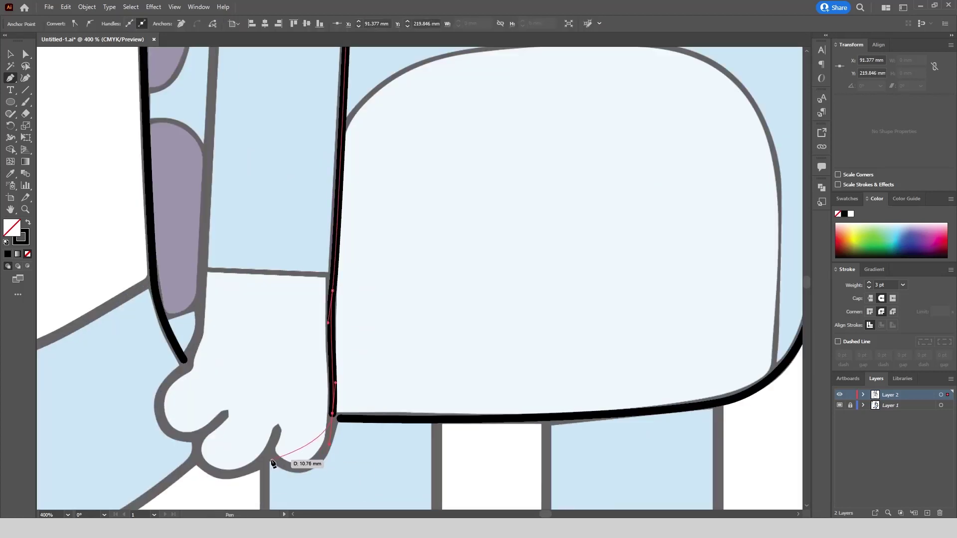
drag(268, 455, 220, 425)
scroll(328, 263, down, 2)
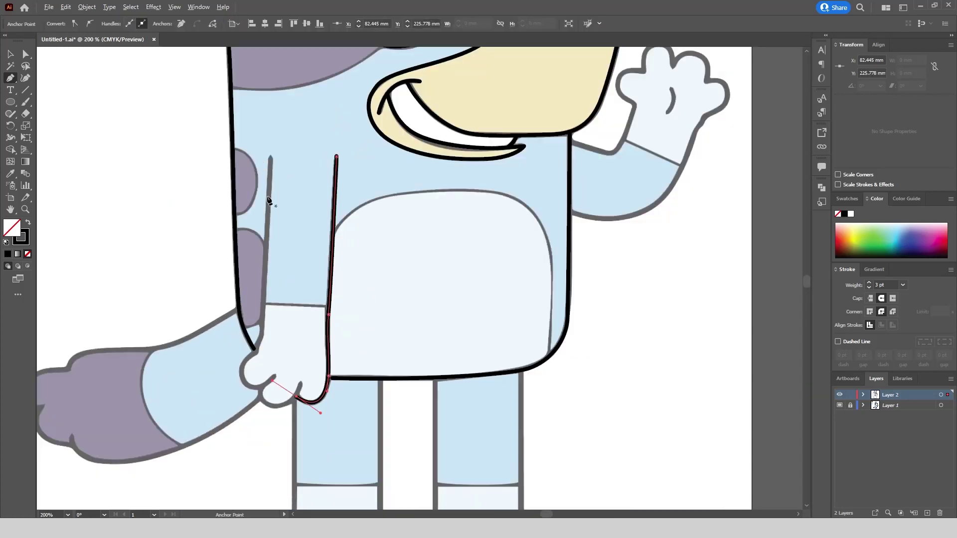
Trace the lowered arm's left edge down to the wrist and around the hand's left finger as a separate path.
click(271, 159)
click(262, 331)
scroll(257, 348, up, 3)
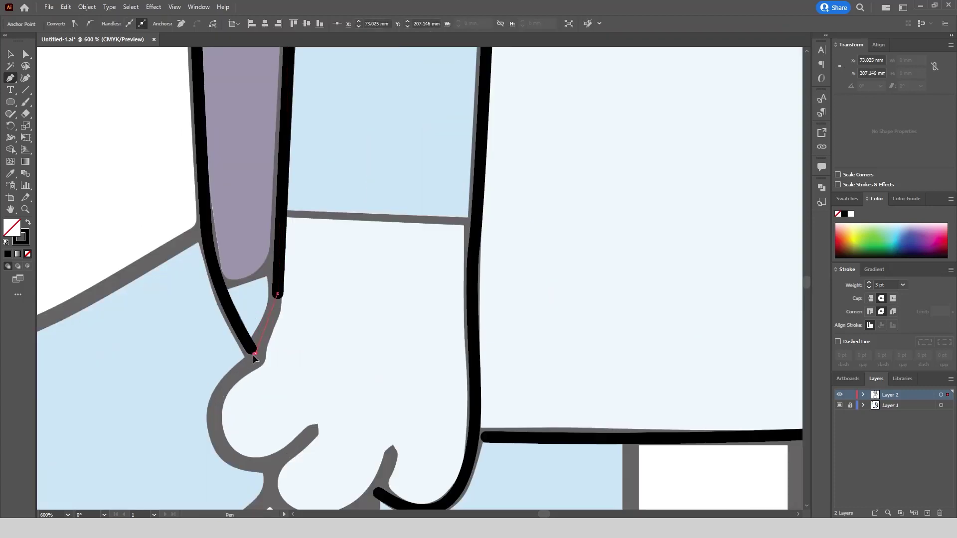
drag(215, 436, 222, 479)
drag(312, 429, 352, 382)
key(Escape)
scroll(417, 260, down, 1)
scroll(386, 449, up, 2)
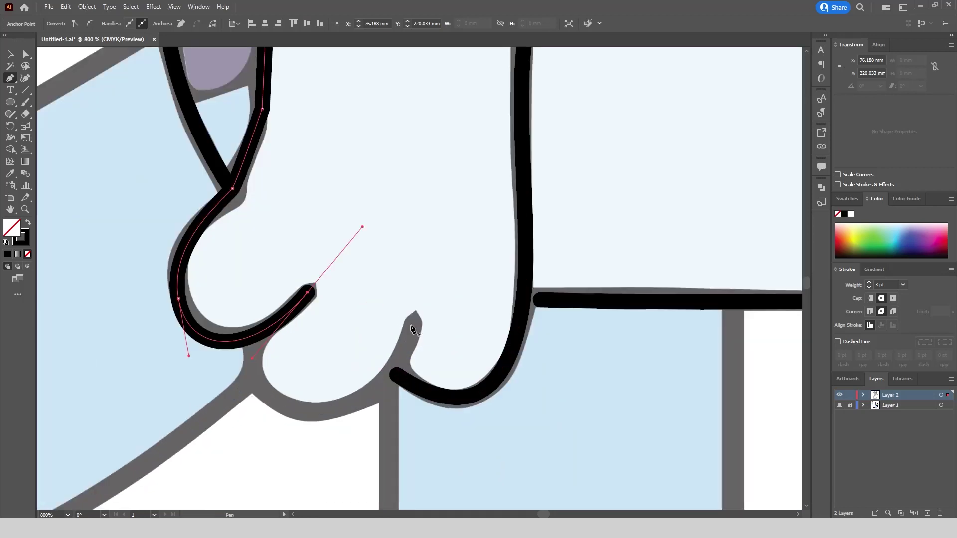
Trace the lowered hand's middle finger from the right finger crease around to the left finger.
click(416, 314)
drag(316, 412, 233, 408)
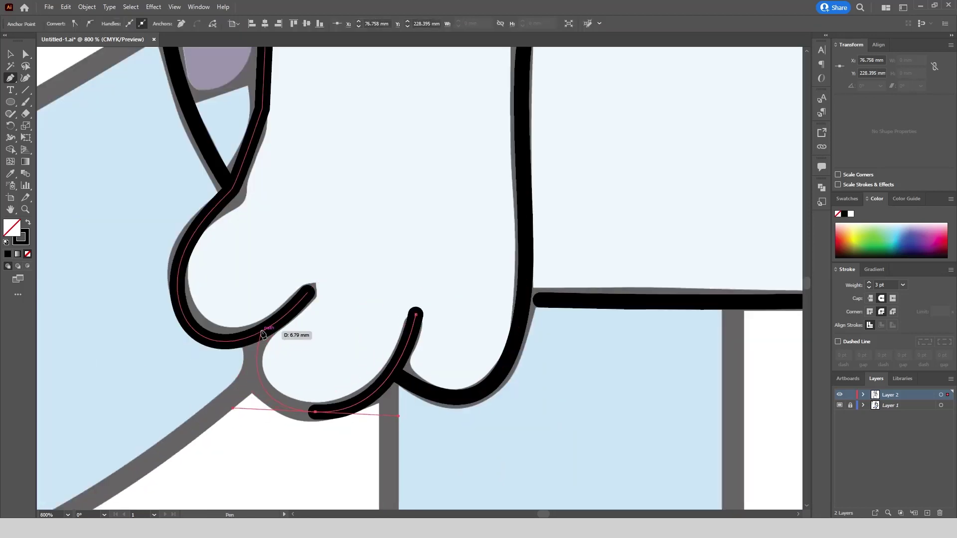
drag(261, 334, 260, 335)
scroll(383, 263, down, 4)
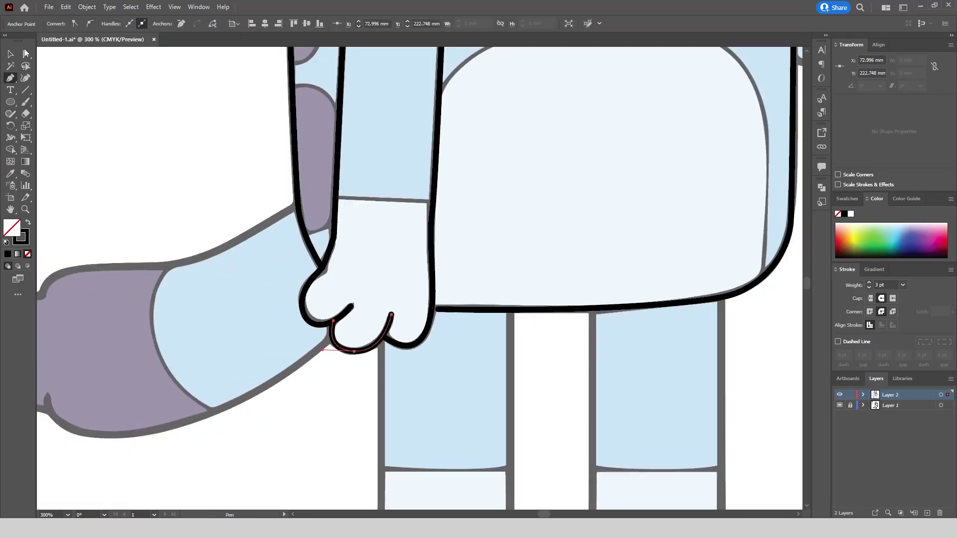
Move the end anchor of the body's bottom line over to meet the lowered hand's right edge.
scroll(433, 316, up, 3)
key(a)
drag(487, 338, 476, 336)
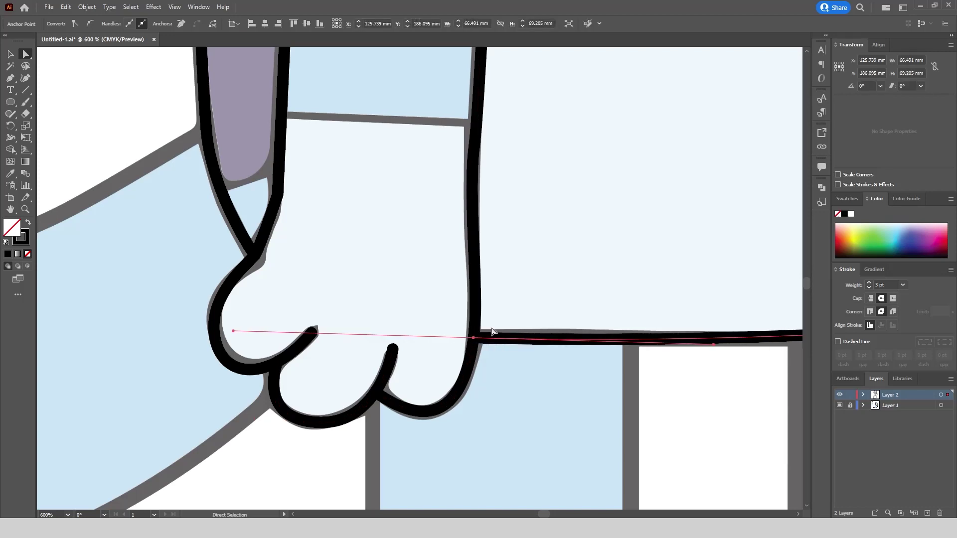
click(294, 300)
Trace the belly patch from the lowered arm over its top and down the right side to the body's lower corner.
scroll(290, 300, down, 4)
scroll(322, 177, up, 3)
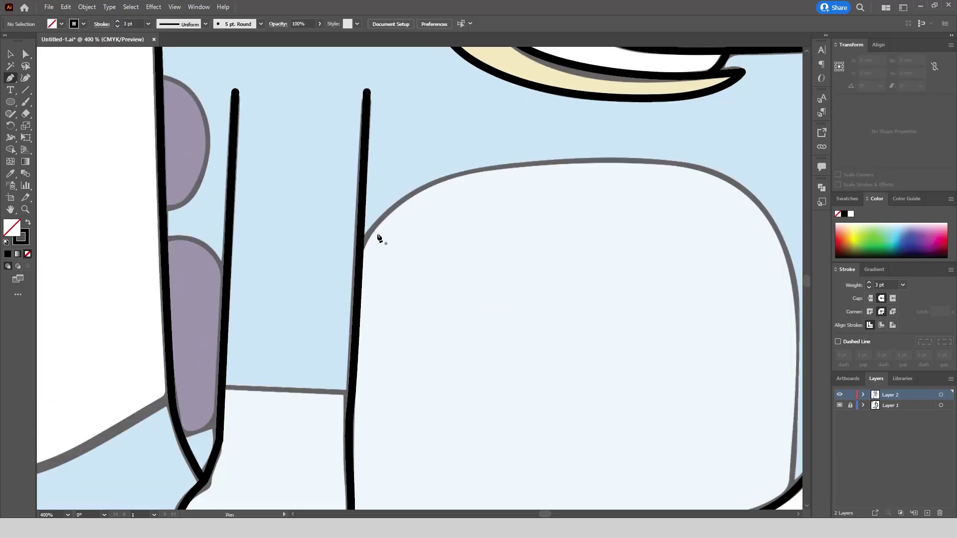
click(360, 244)
drag(527, 164, 411, 108)
mouse_move(552, 173)
mouse_down()
mouse_move(575, 238)
mouse_move(586, 237)
mouse_up()
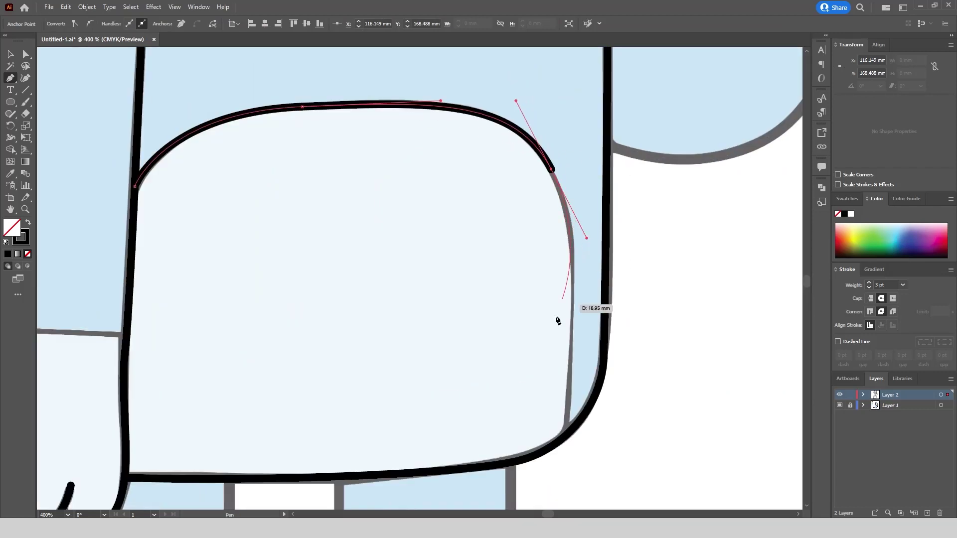
click(567, 430)
key(Escape)
Trace the raised arm's upper edge from the body around the elbow bend to the base of the hand.
scroll(553, 405, down, 3)
scroll(553, 266, up, 4)
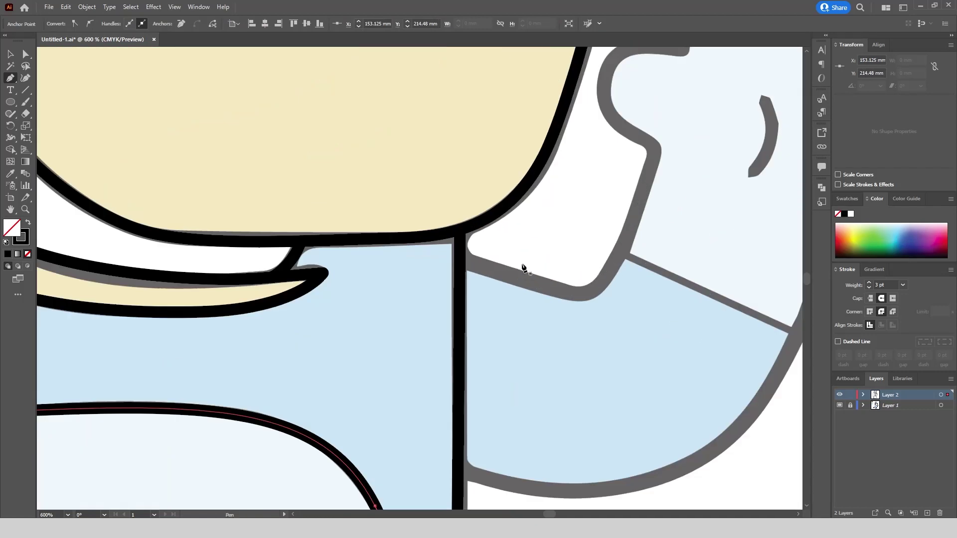
click(460, 257)
drag(576, 293, 595, 295)
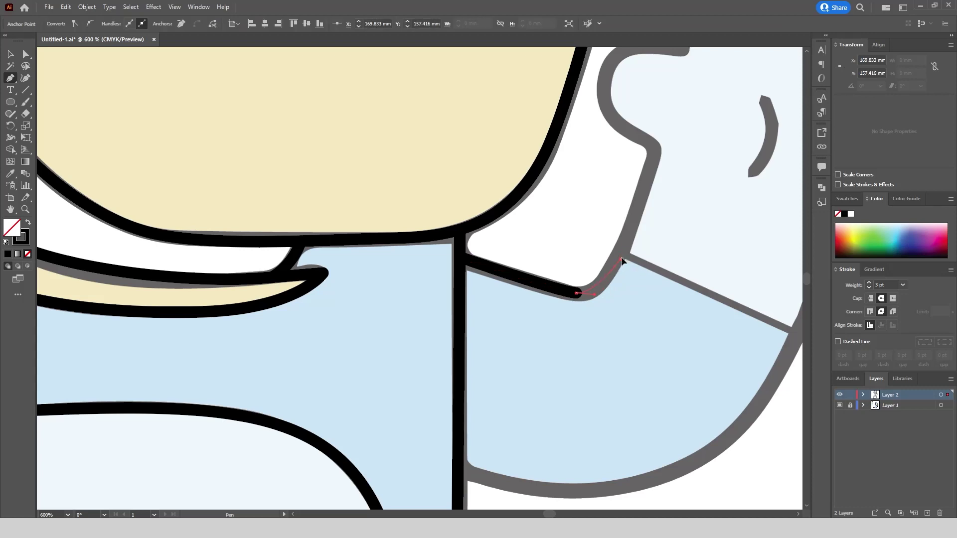
drag(620, 258, 631, 242)
click(653, 151)
Continue the raised arm's path around the hand's first three fingers, with sharp corners between them.
drag(653, 151, 602, 249)
drag(556, 173, 571, 124)
click(631, 148)
scroll(625, 154, up, 1)
drag(624, 154, 395, 290)
drag(457, 169, 525, 164)
click(518, 260)
drag(622, 215, 681, 248)
click(653, 321)
Continue the path around the raised hand's outermost finger to the wrist.
drag(608, 257, 621, 268)
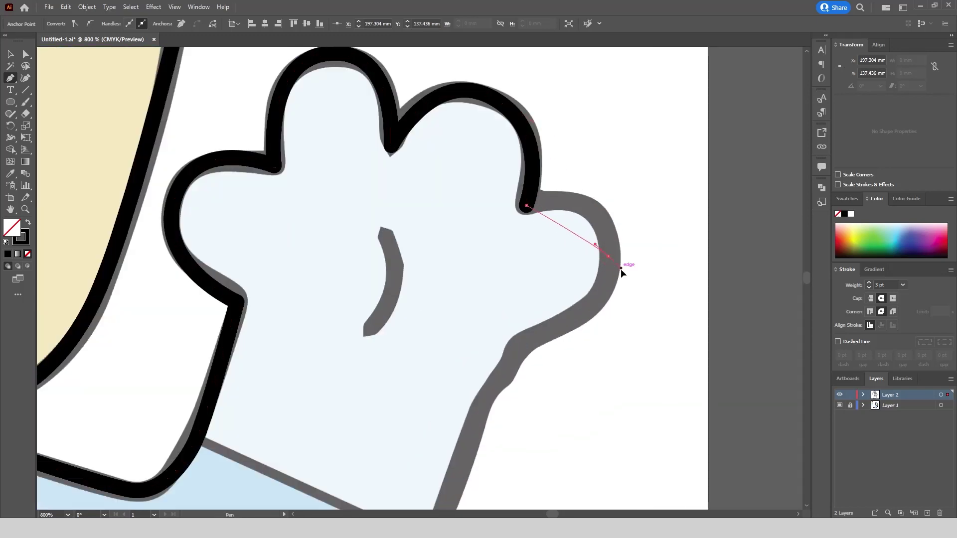
drag(601, 330, 601, 331)
drag(523, 342, 509, 351)
drag(443, 490, 471, 295)
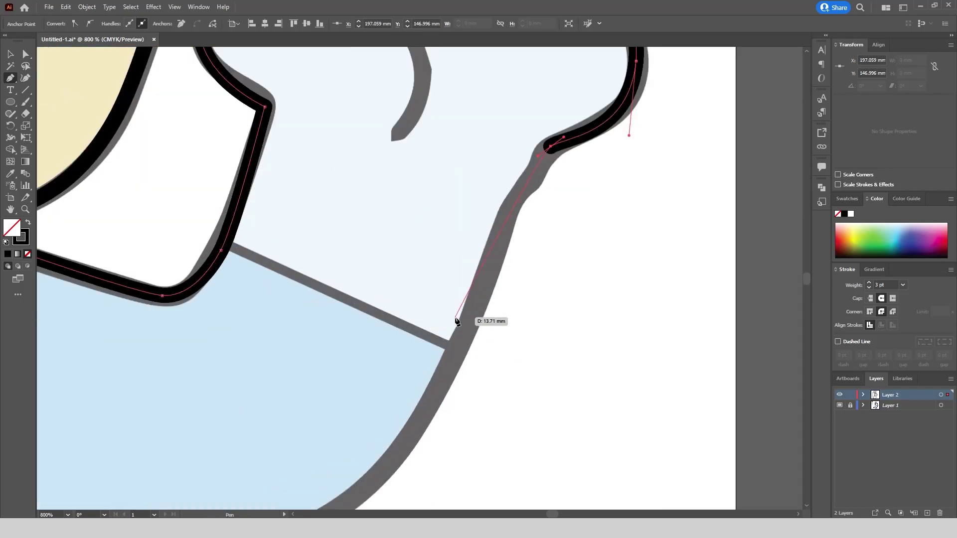
Continue the path down the raised arm's outer edge and along its curved underside back to the body.
drag(464, 333, 457, 374)
drag(435, 416, 434, 417)
scroll(384, 481, down, 1)
drag(384, 481, 480, 298)
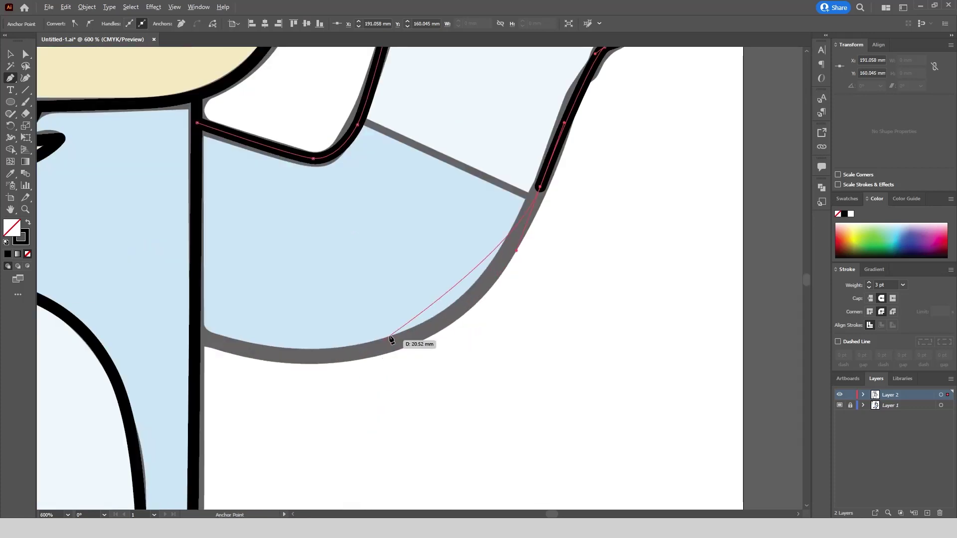
drag(402, 338, 331, 361)
drag(194, 332, 147, 308)
Trace the right leg's outer side from the body down to the ankle and over the front of the foot.
scroll(506, 304, down, 5)
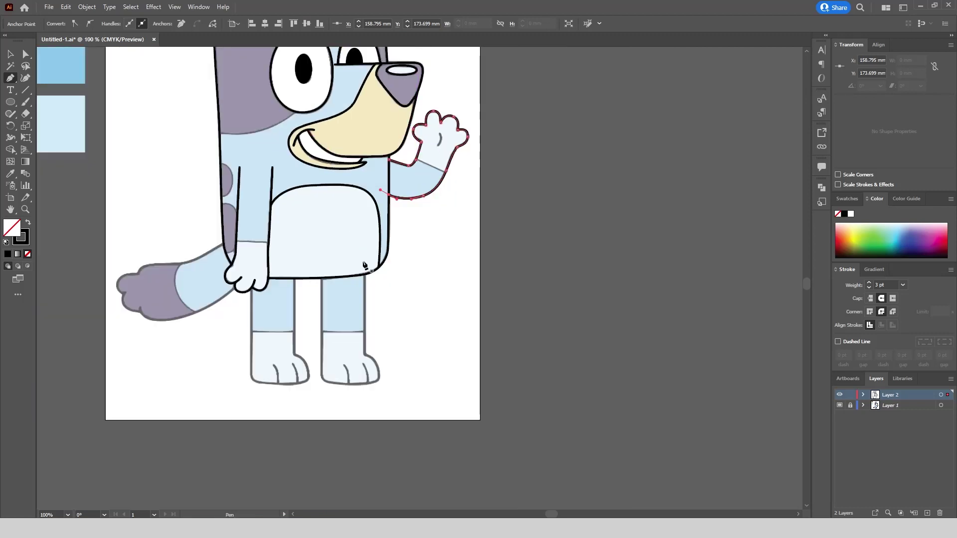
scroll(366, 274, up, 4)
drag(365, 277, 404, 176)
click(392, 159)
scroll(388, 468, up, 1)
drag(388, 468, 406, 293)
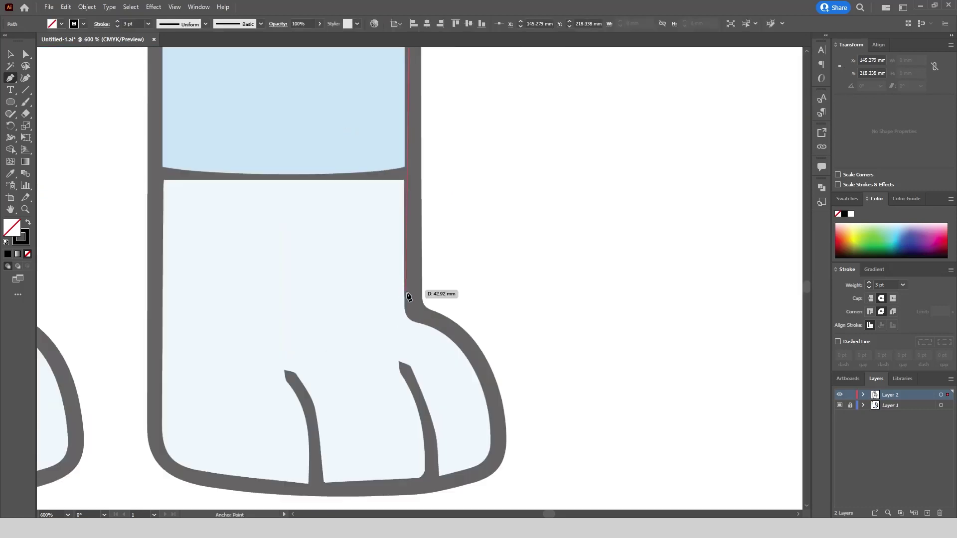
click(412, 302)
scroll(445, 302, down, 1)
drag(401, 217, 415, 277)
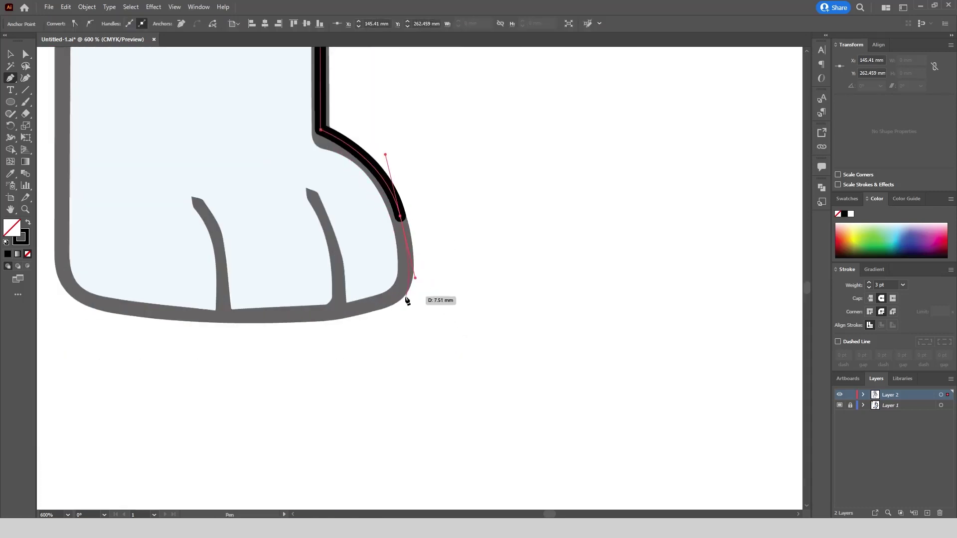
Continue the right leg's path around the toe, along the sole, around the heel and up to the body.
scroll(386, 306, down, 3)
scroll(306, 263, up, 2)
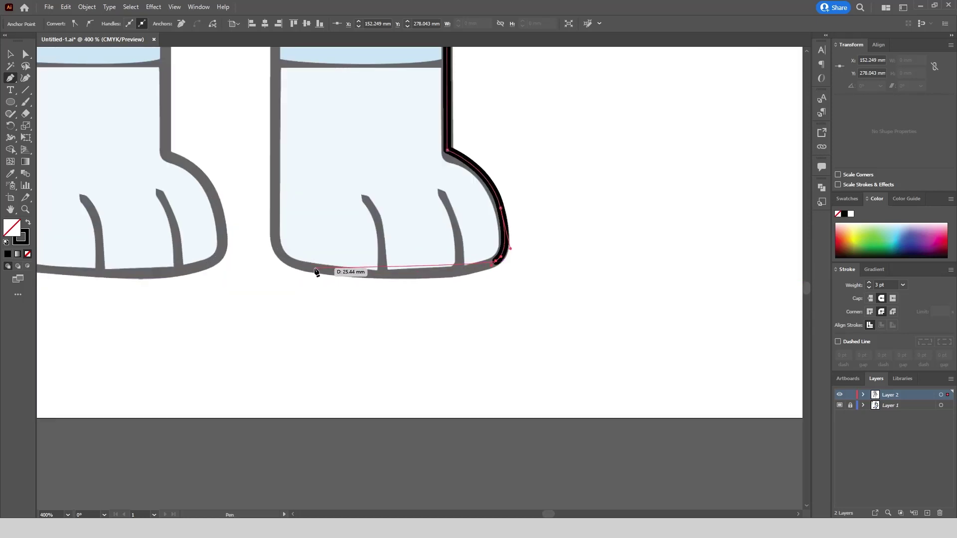
drag(241, 252, 232, 253)
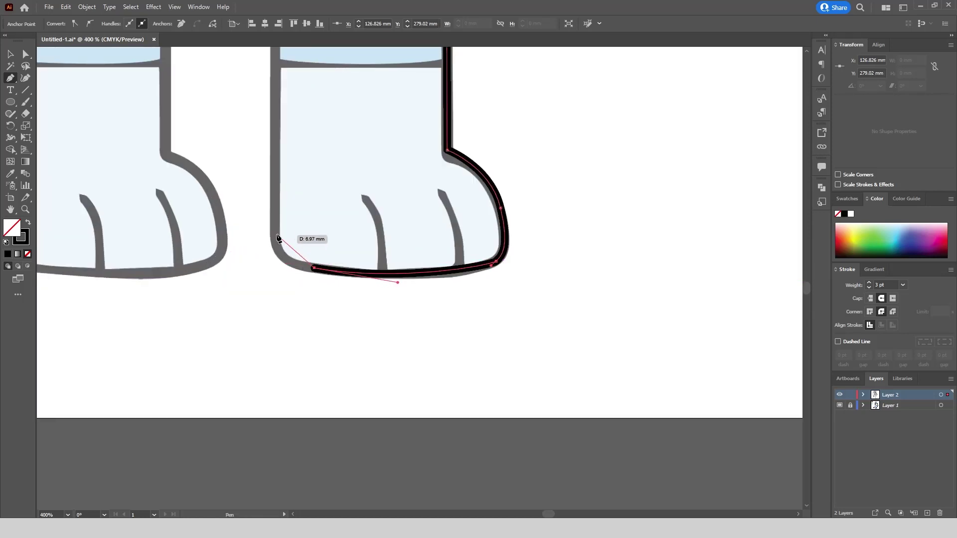
drag(275, 231, 275, 193)
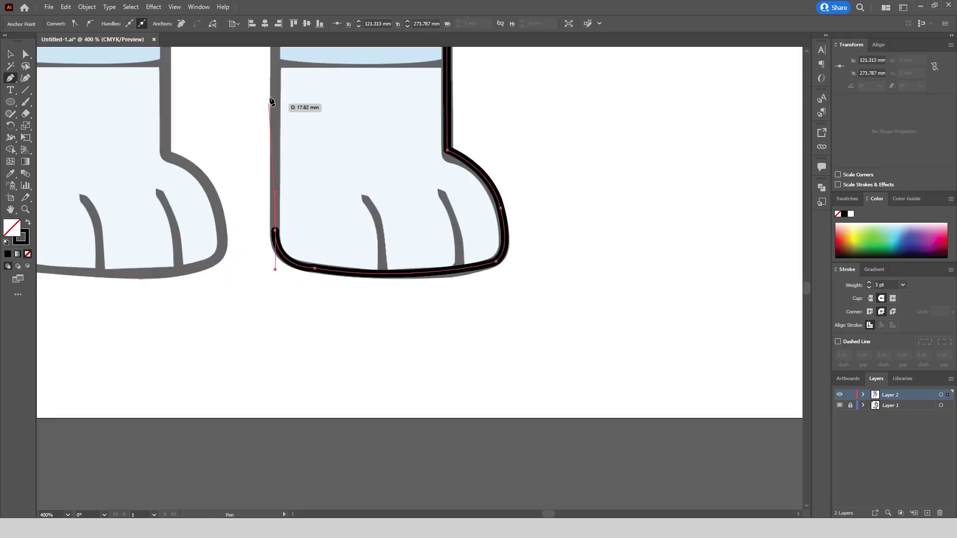
scroll(270, 101, down, 3)
scroll(289, 99, up, 4)
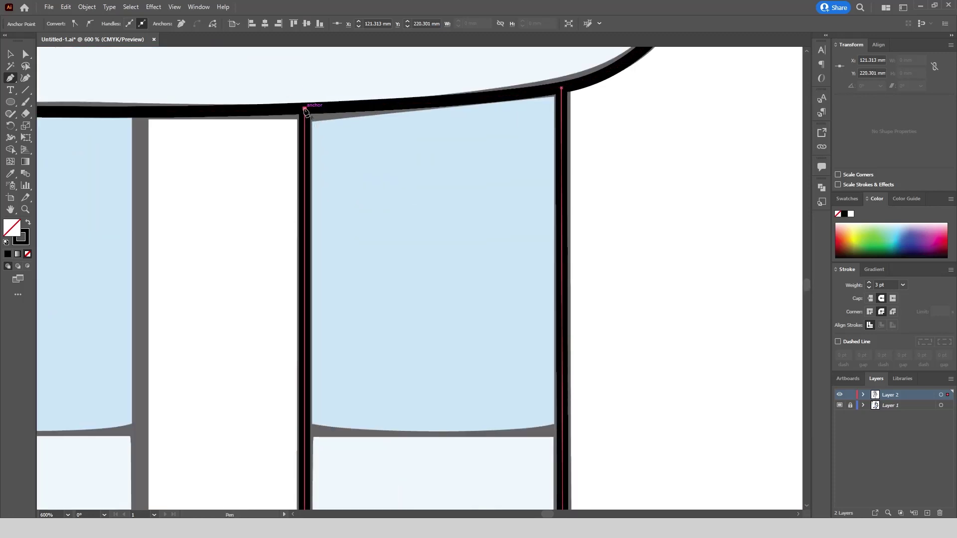
Trace the left leg's right side from the body down to the ankle and around the front of the foot.
scroll(589, 161, down, 2)
scroll(366, 184, up, 4)
scroll(370, 112, up, 3)
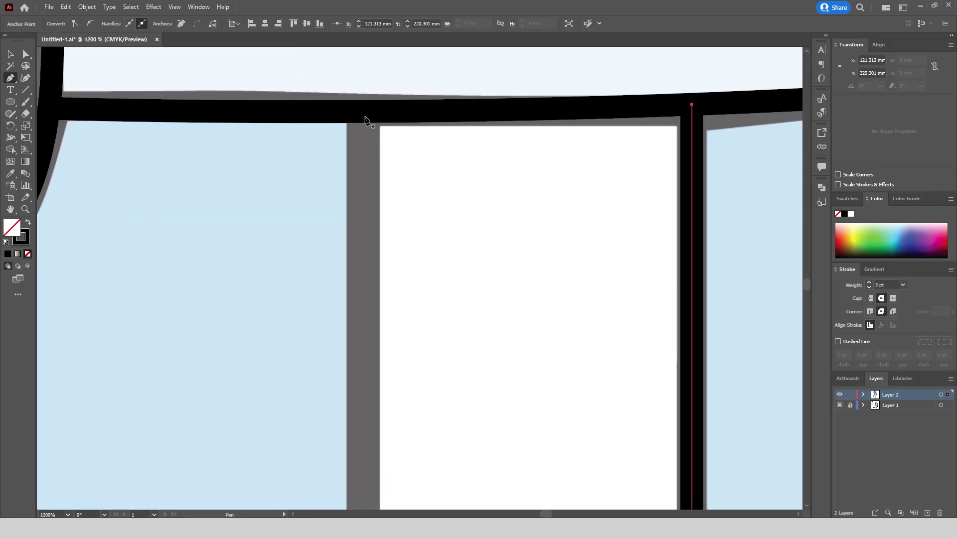
click(363, 111)
scroll(367, 188, down, 3)
scroll(399, 220, up, 2)
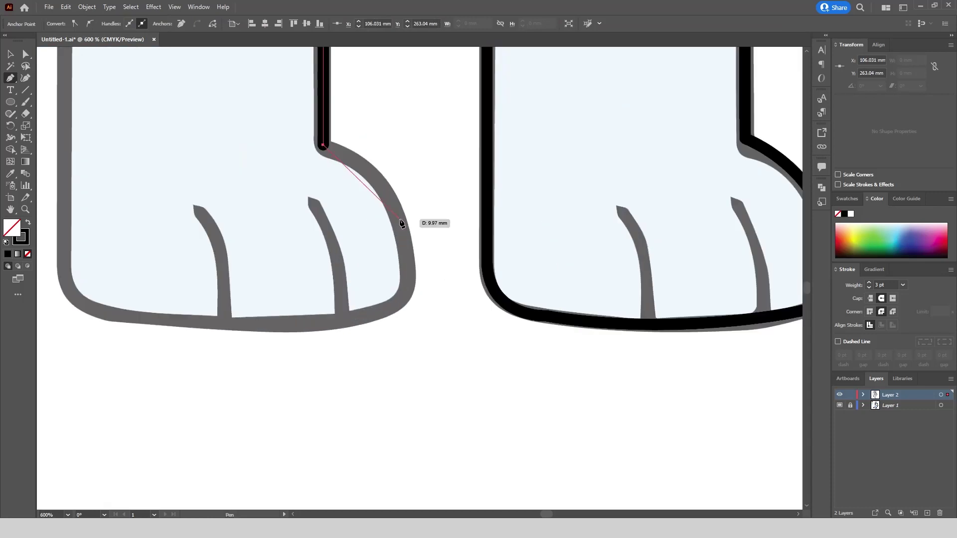
drag(399, 220, 411, 272)
click(391, 311)
Continue the left leg's path along the sole, around the heel and up to the lowered hand.
mouse_move(258, 324)
mouse_down()
mouse_move(196, 321)
mouse_move(171, 188)
mouse_up()
scroll(199, 327, up, 1)
scroll(174, 166, down, 3)
scroll(195, 196, up, 1)
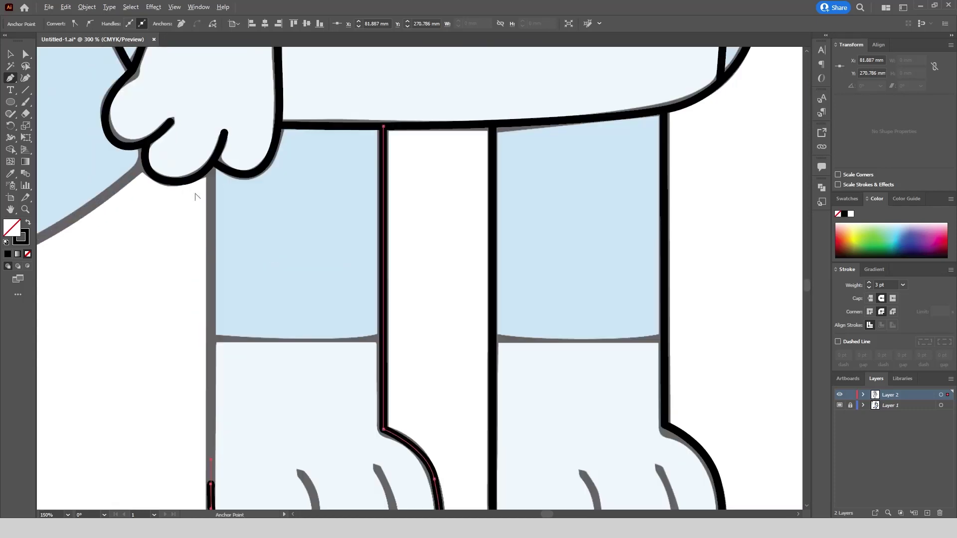
click(211, 165)
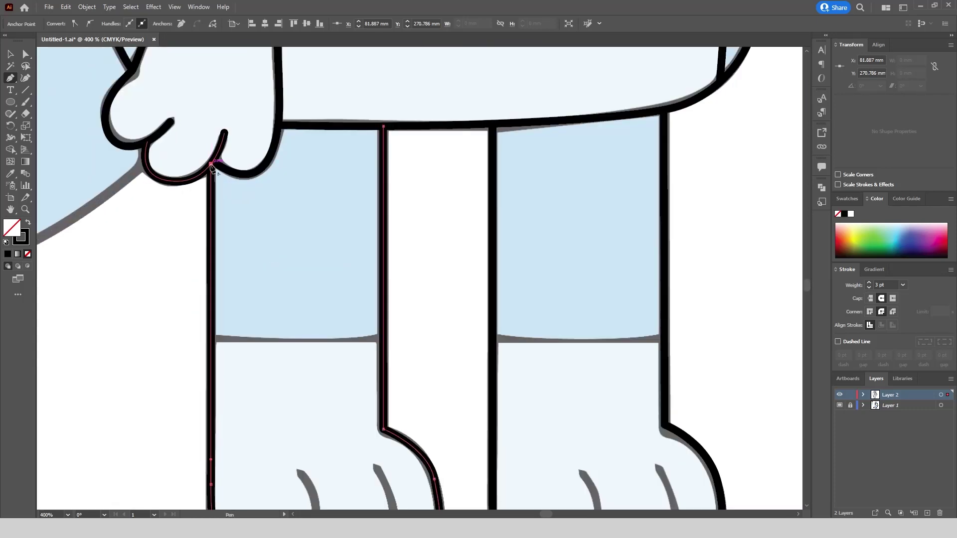
Draw a straight horizontal line across each leg where the blue upper part meets the pale foot.
click(495, 339)
click(666, 338)
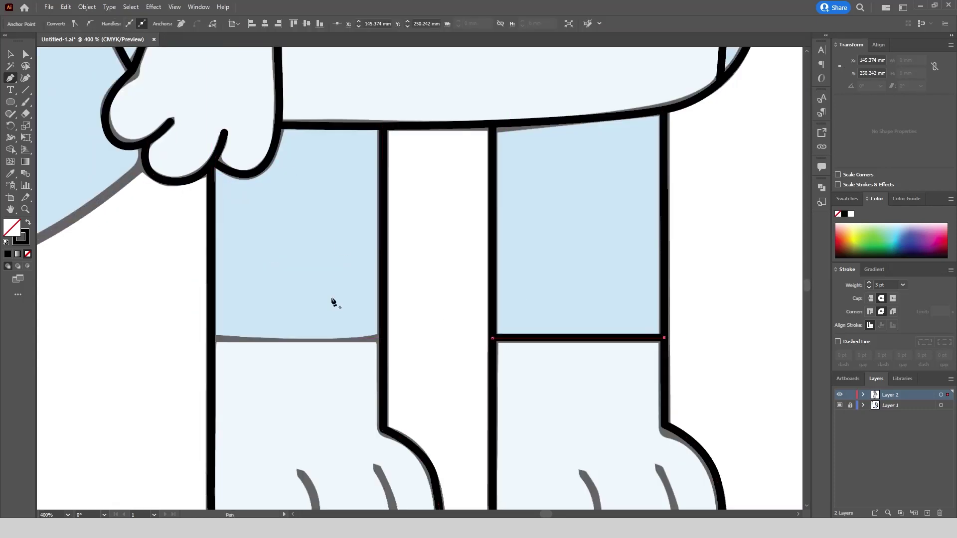
click(212, 338)
click(383, 338)
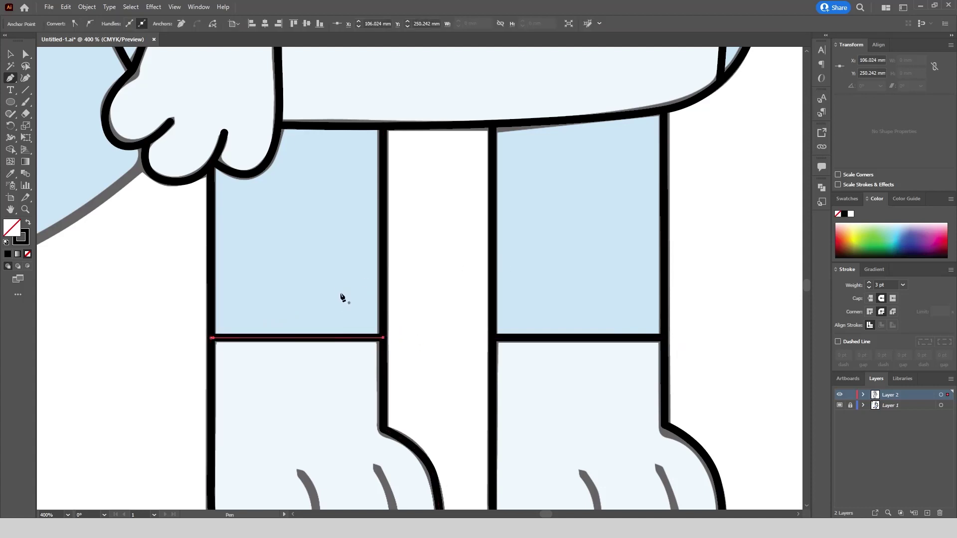
Trace the two curved toe lines on the left foot down to its sole.
scroll(400, 231, down, 2)
scroll(352, 365, up, 2)
click(344, 334)
drag(365, 413, 362, 477)
click(421, 329)
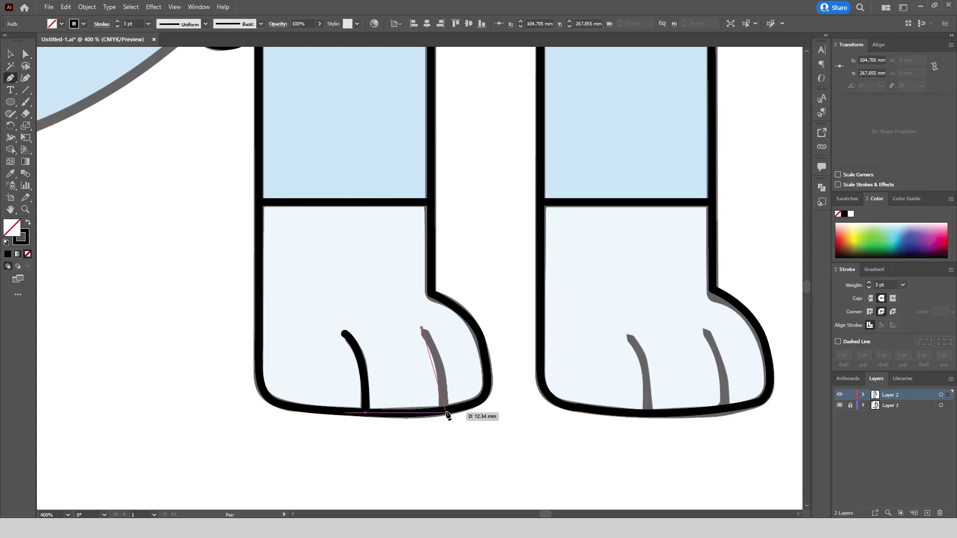
drag(445, 410, 445, 467)
Trace the two curved toe lines on the right foot down to its sole.
click(626, 334)
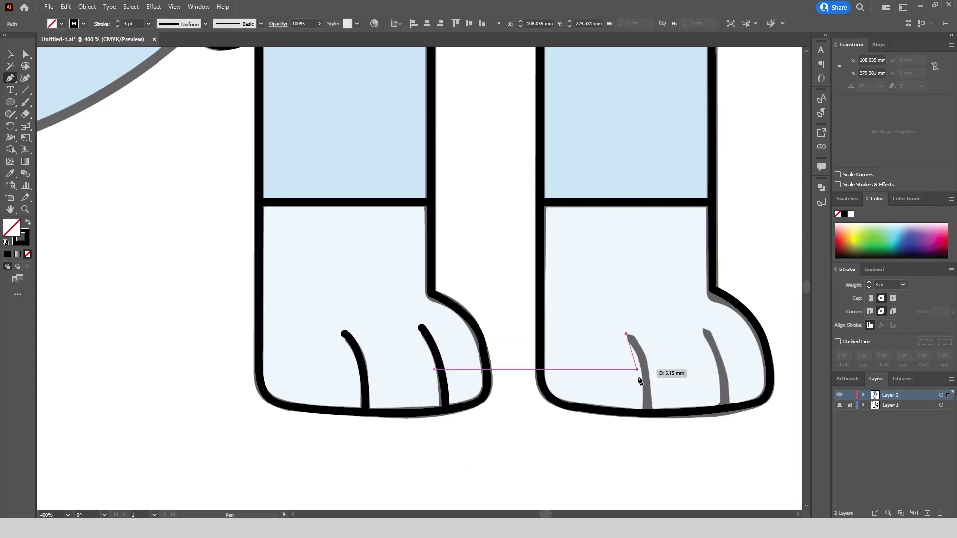
drag(648, 413, 641, 474)
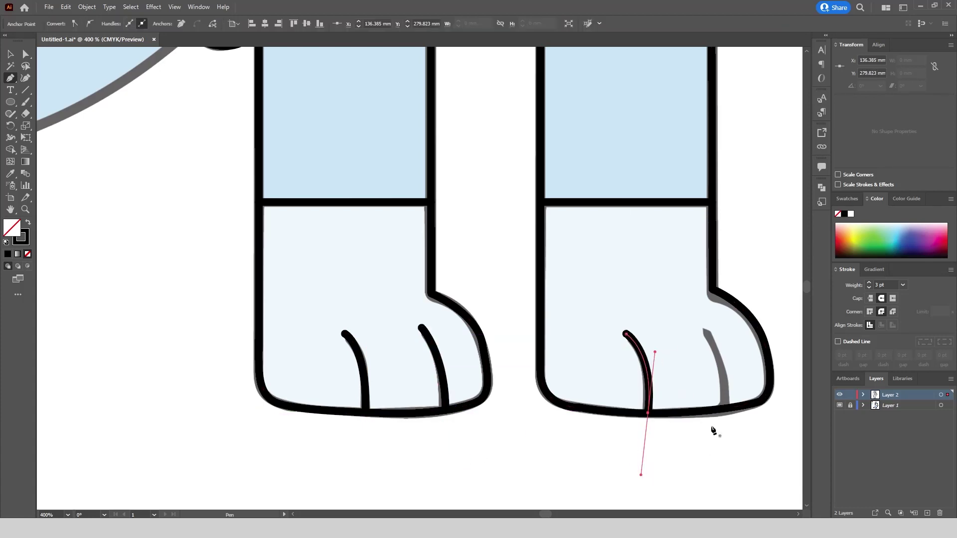
click(702, 328)
drag(724, 408, 719, 456)
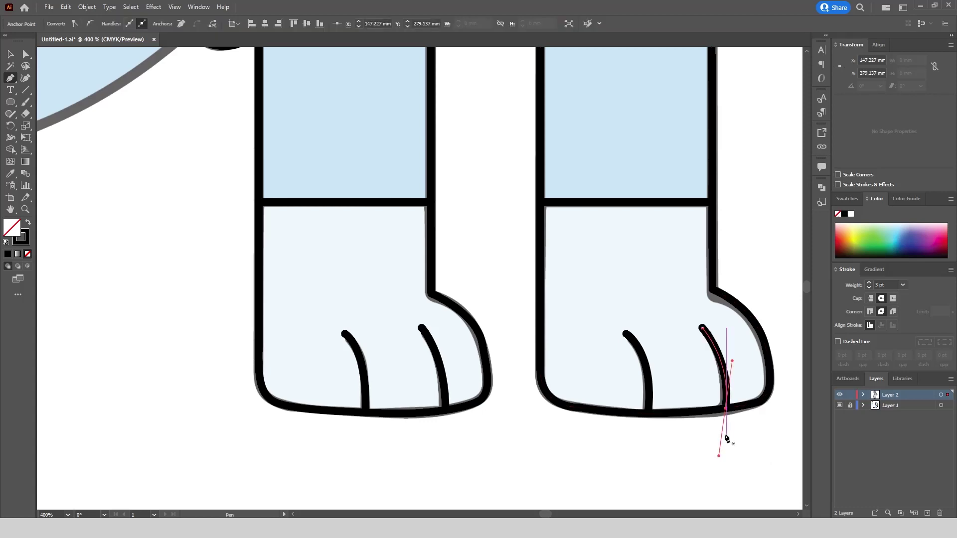
Trace the tail's upper edge from the body's left side to the first notch of the tail tip.
scroll(563, 429, down, 3)
scroll(563, 431, down, 2)
scroll(571, 241, up, 4)
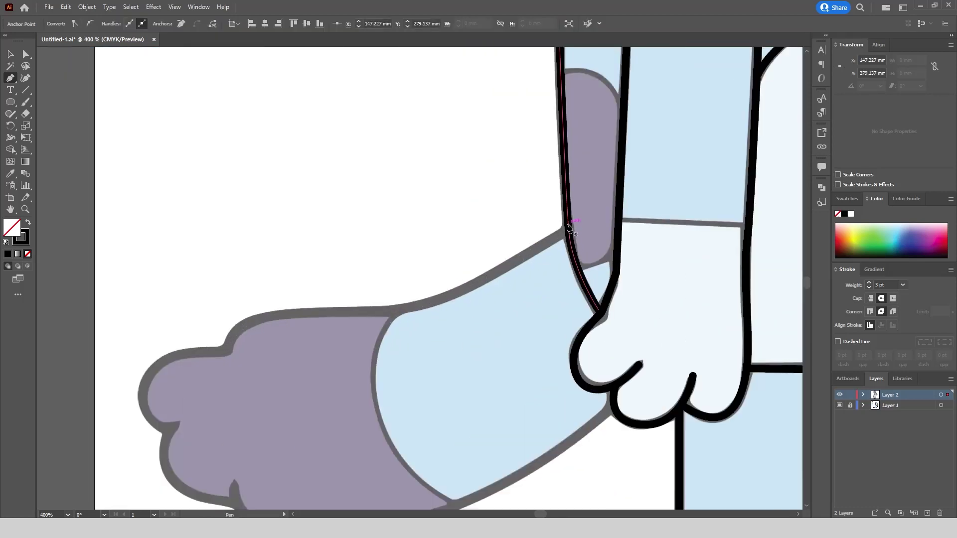
click(567, 225)
drag(344, 334, 344, 335)
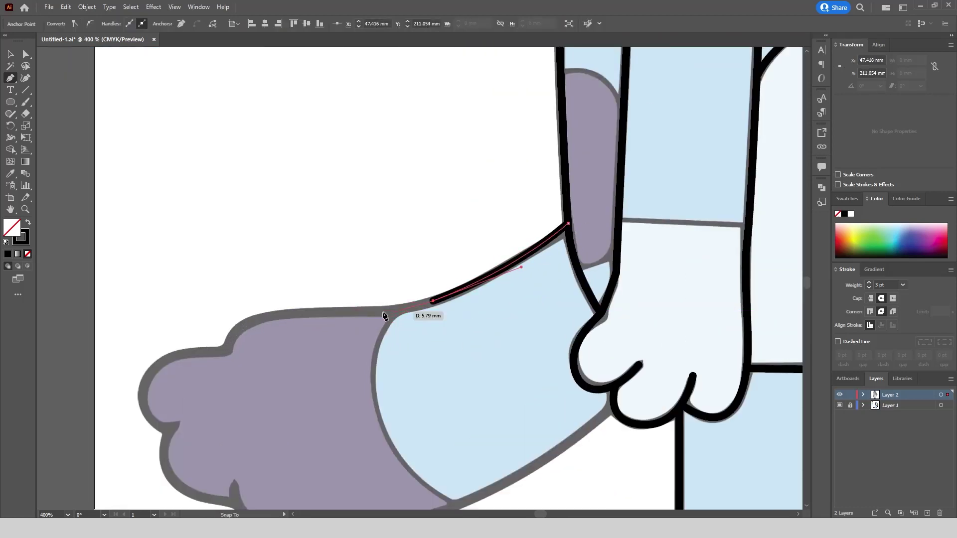
drag(213, 388, 214, 386)
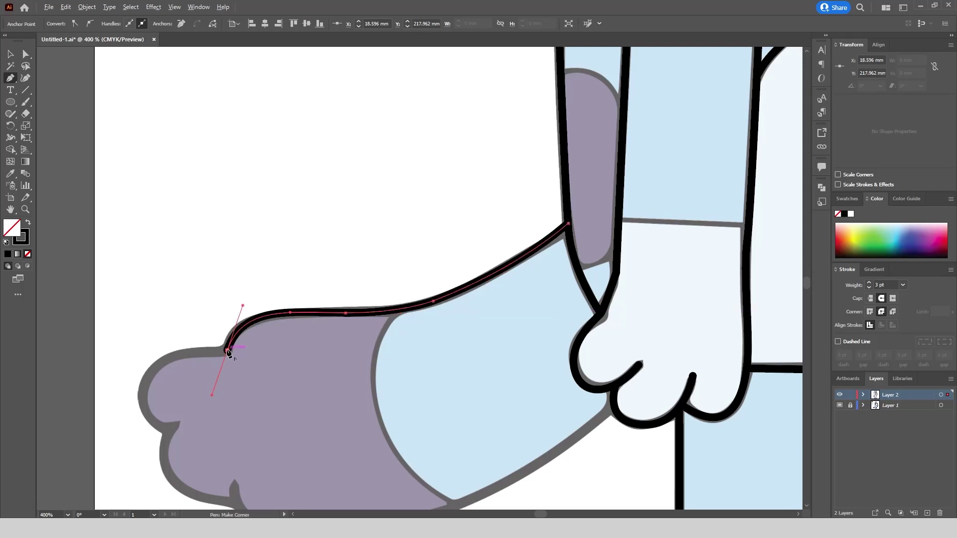
Trace the tail tip's upper and middle lobes around to the notch above the bottom lobe.
scroll(140, 408, down, 2)
scroll(139, 409, up, 3)
drag(149, 364, 133, 413)
drag(179, 437, 334, 446)
click(179, 436)
scroll(182, 440, down, 2)
scroll(211, 445, up, 1)
key(Escape)
Trace the tail tip's bottom lobe and the tail's underside from the lower notch to the lowered hand.
click(241, 420)
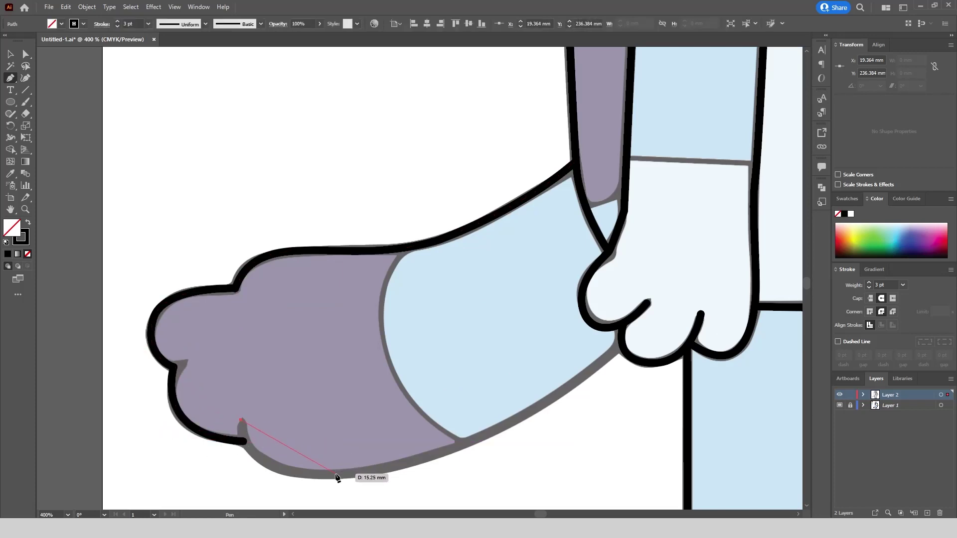
drag(426, 465, 426, 464)
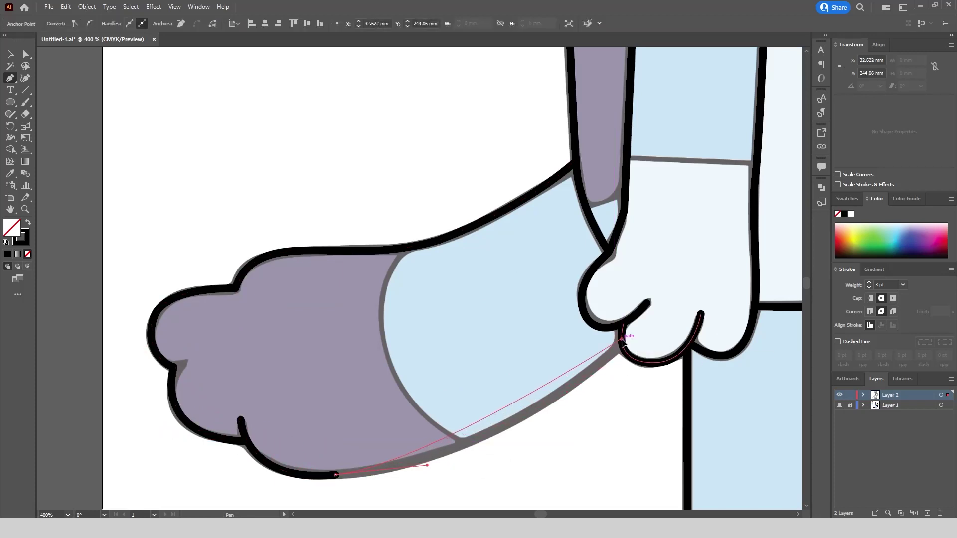
drag(667, 270, 668, 272)
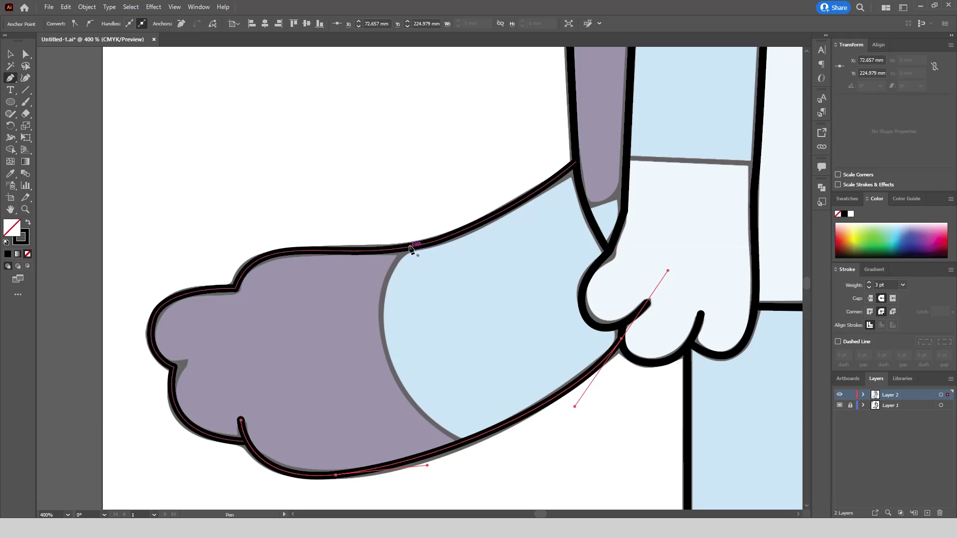
Trace the curved line across the tail where the purple tip meets the light blue part.
click(409, 248)
drag(415, 410, 420, 419)
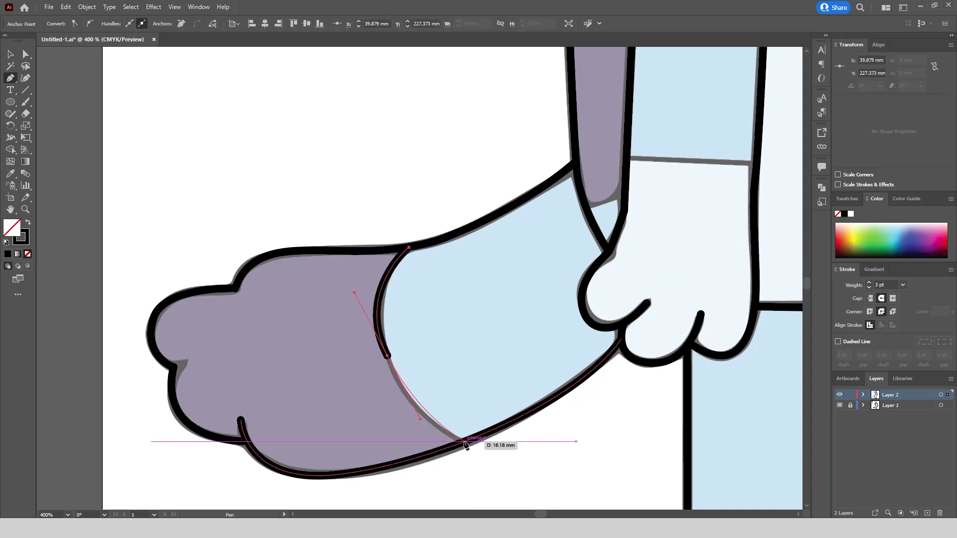
click(464, 442)
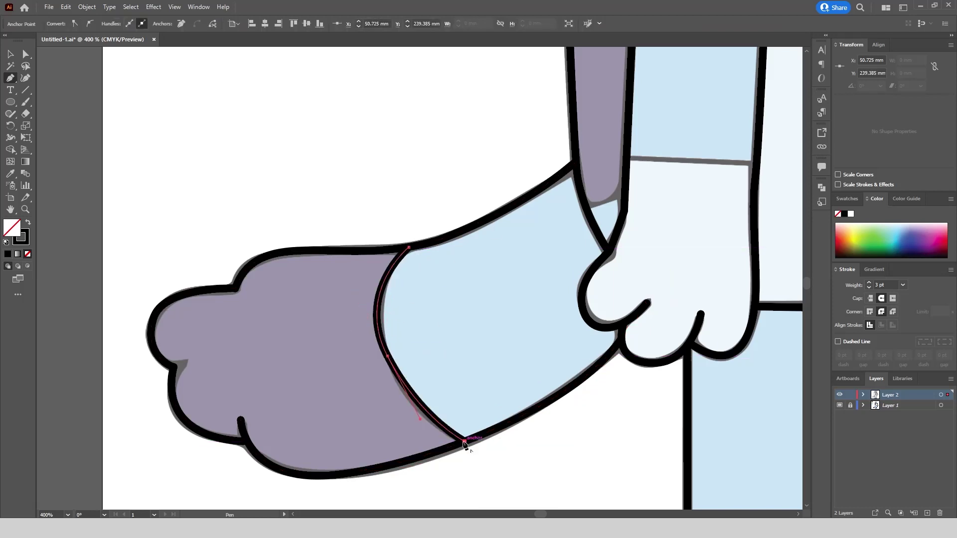
click(197, 424)
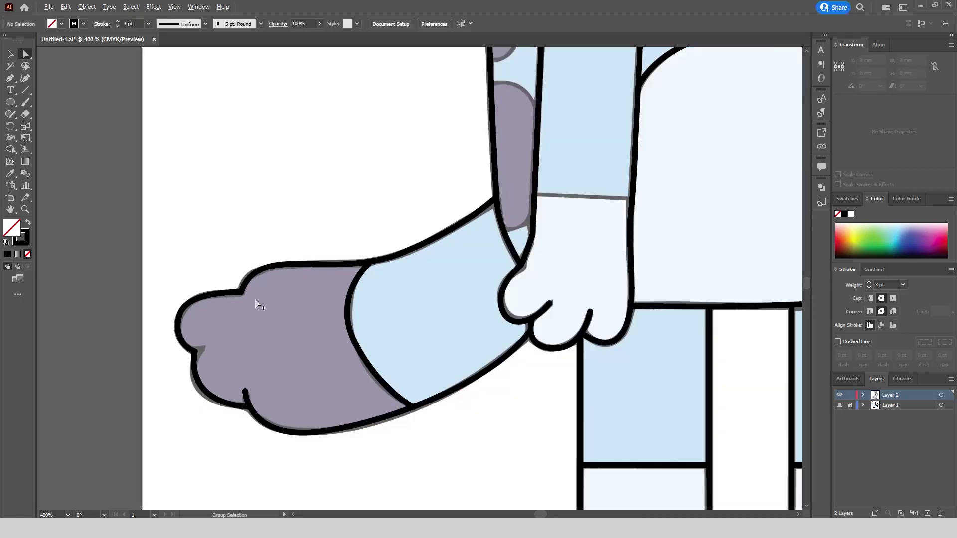
Draw a straight wrist line across the lowered arm where the blue sleeve area meets the pale hand.
scroll(259, 304, down, 3)
click(9, 78)
scroll(396, 251, up, 3)
click(395, 251)
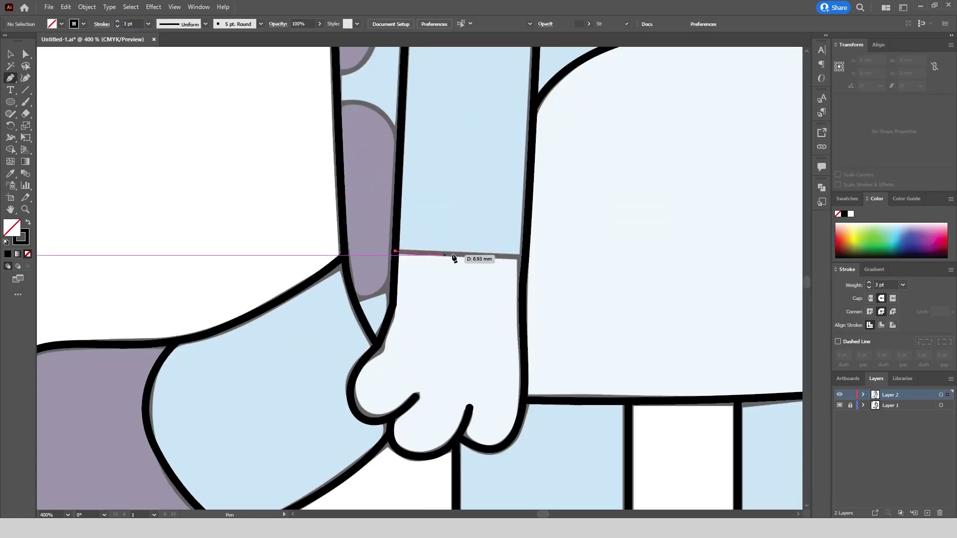
click(525, 258)
scroll(419, 347, down, 3)
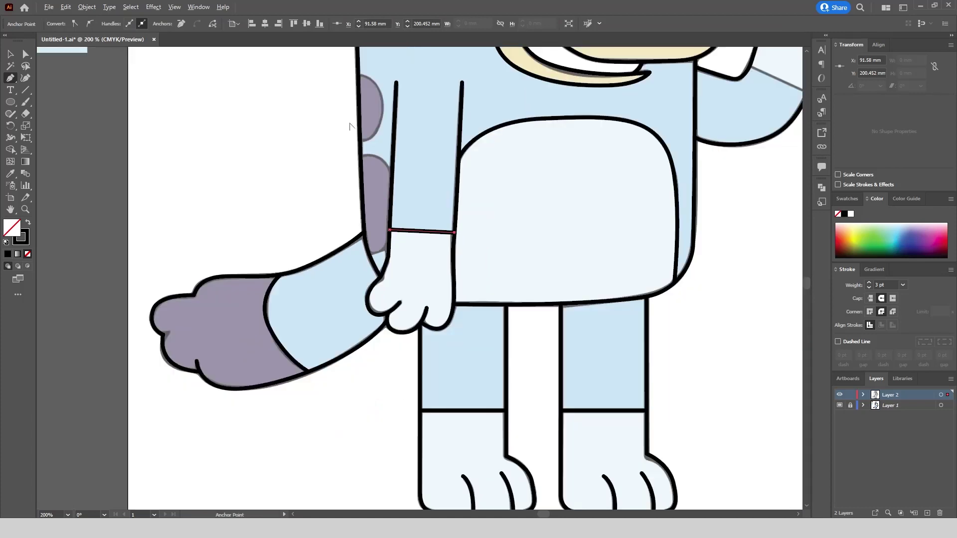
Trace the top and bottom curves of the lower purple spot between the body edge and the lowered arm.
scroll(384, 225, up, 4)
click(380, 221)
drag(508, 354, 487, 335)
key(Escape)
scroll(437, 329, down, 2)
scroll(445, 378, up, 2)
click(384, 398)
scroll(487, 335, down, 3)
Trace the rounded edge of the upper purple spot, starting and ending on the body's side line.
scroll(461, 224, up, 3)
click(459, 221)
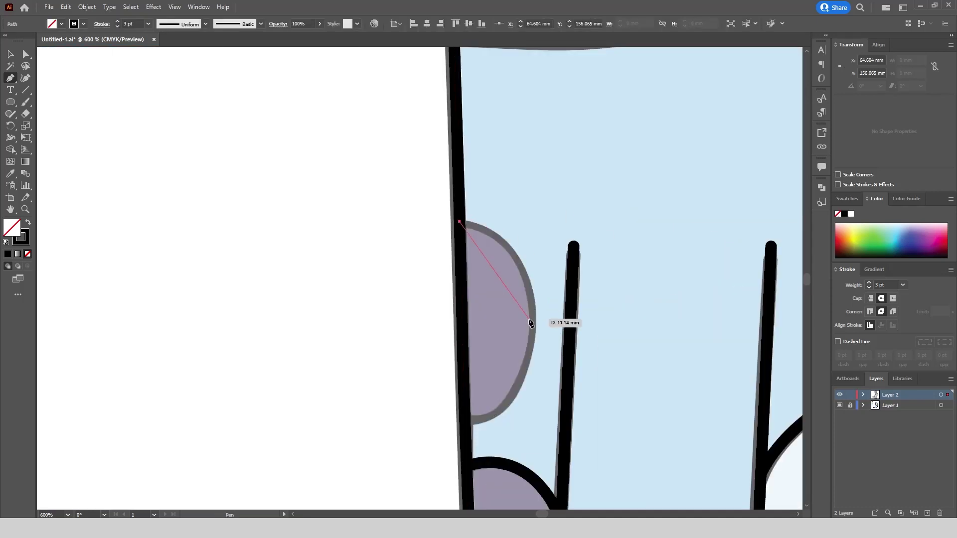
drag(530, 402, 531, 403)
click(462, 420)
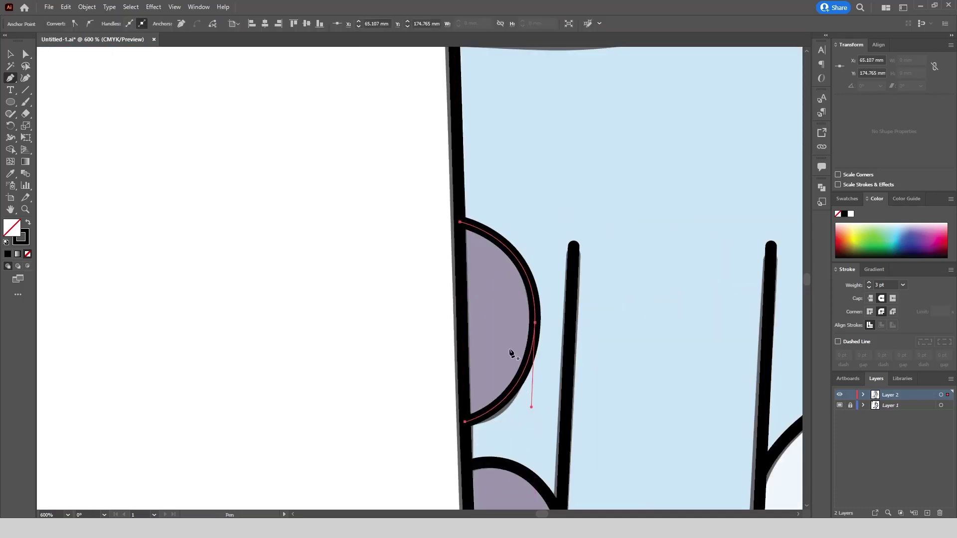
Hide the reference layer briefly to check the line art for missing lines, and show it again.
scroll(391, 309, down, 3)
scroll(391, 308, down, 3)
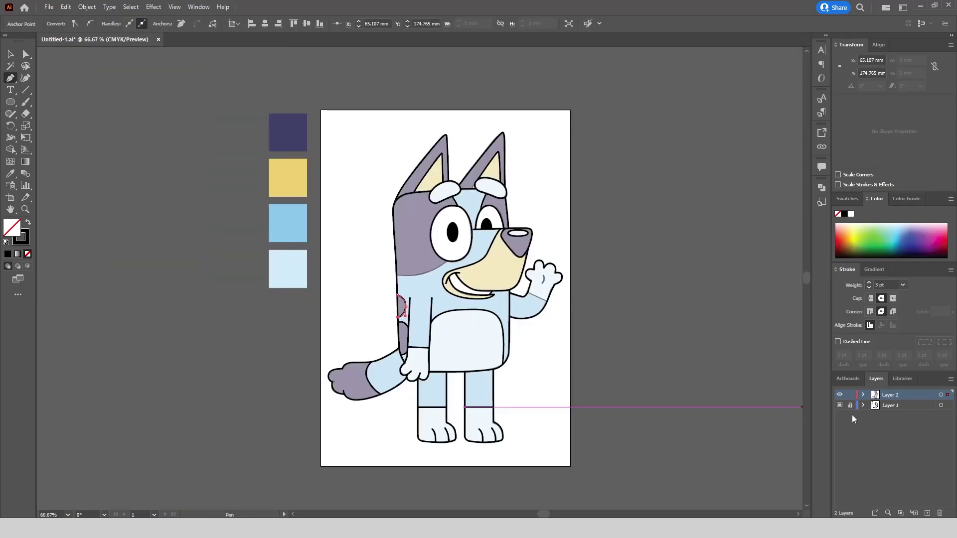
click(839, 405)
click(839, 405)
key(v)
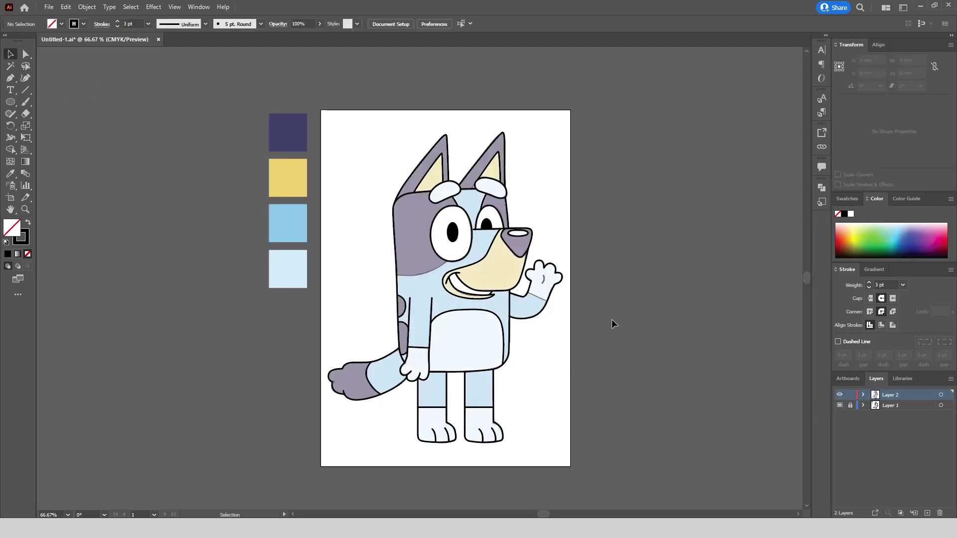
Draw the wrist line across the raised arm and trace the curved crease in its palm.
scroll(510, 299, up, 4)
click(510, 299)
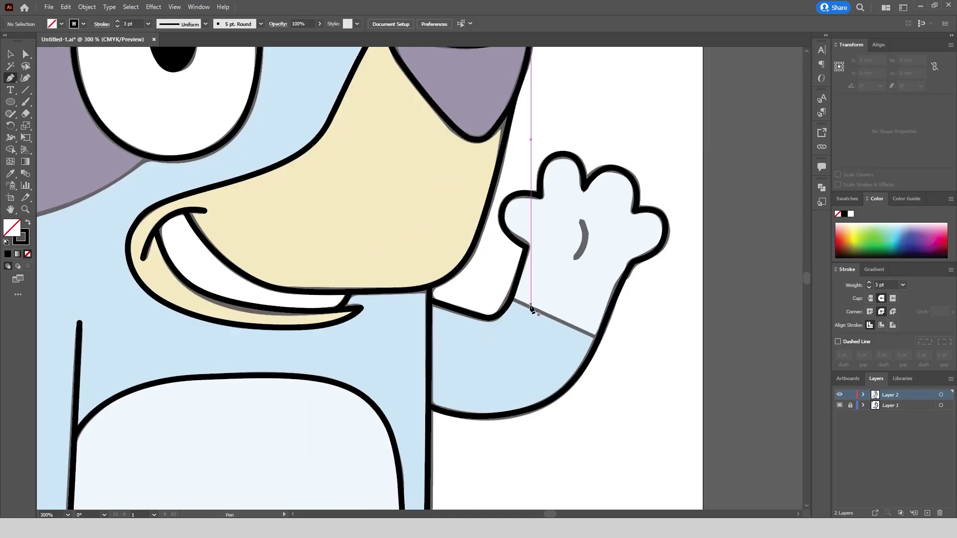
click(598, 339)
key(Escape)
click(580, 221)
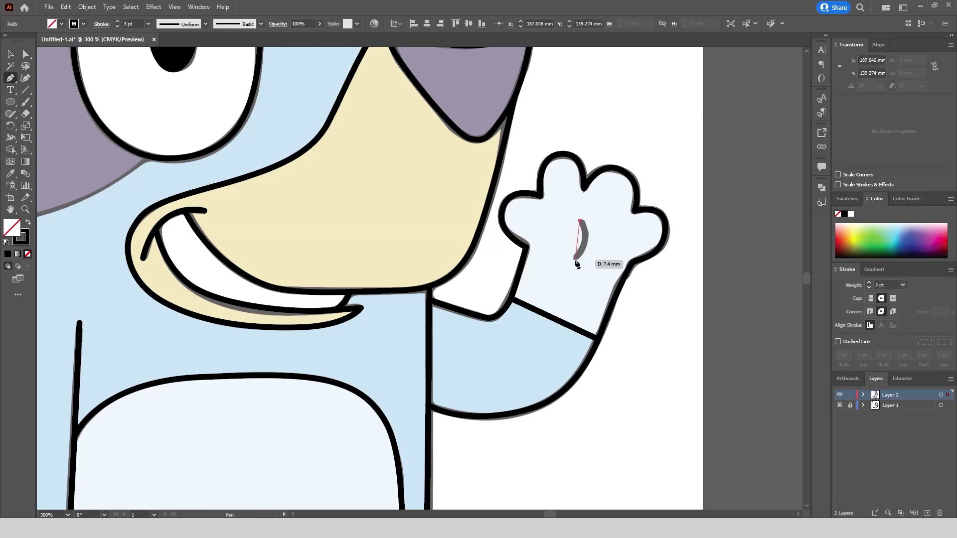
drag(556, 278, 556, 278)
scroll(566, 245, down, 1)
scroll(566, 245, down, 3)
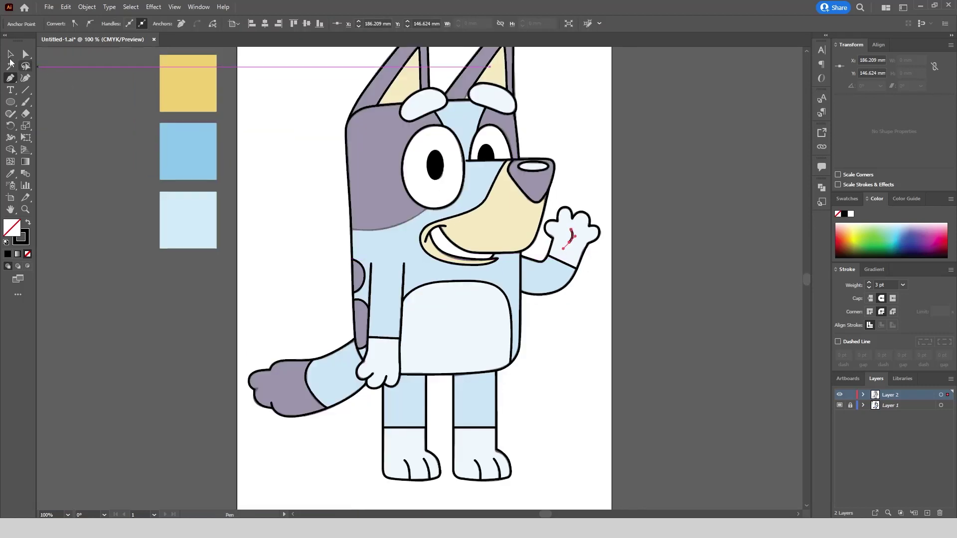
Deselect everything and inspect the complete drawing with the reference layer temporarily hidden.
click(10, 54)
click(182, 181)
key(ctrl+minus)
click(840, 406)
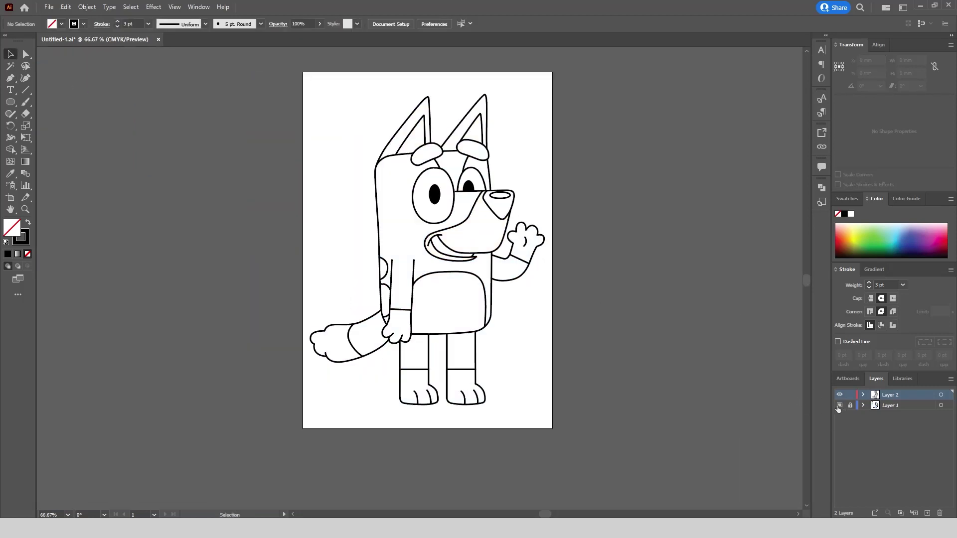
click(840, 406)
Trace the lower edge of the dark head patch from the head's side line to the large eye.
scroll(350, 266, up, 5)
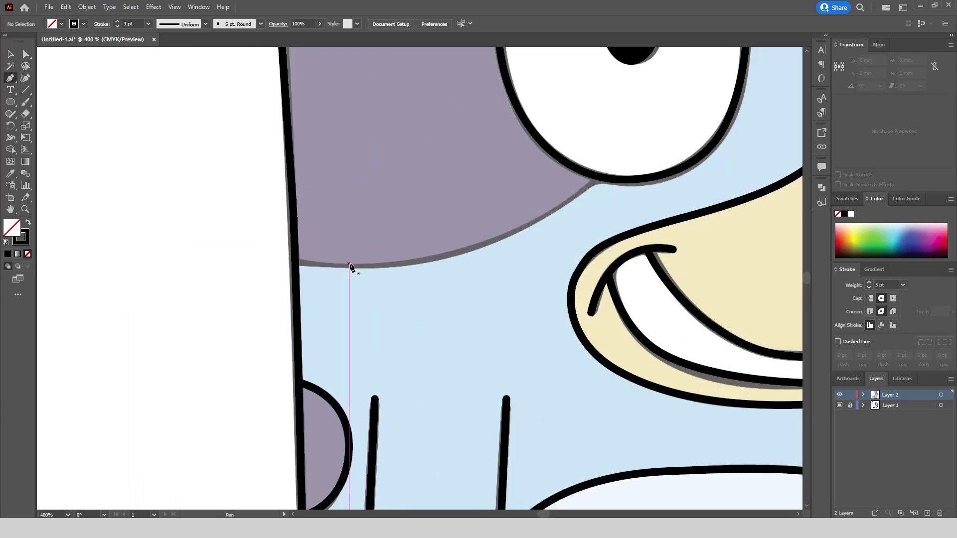
click(295, 258)
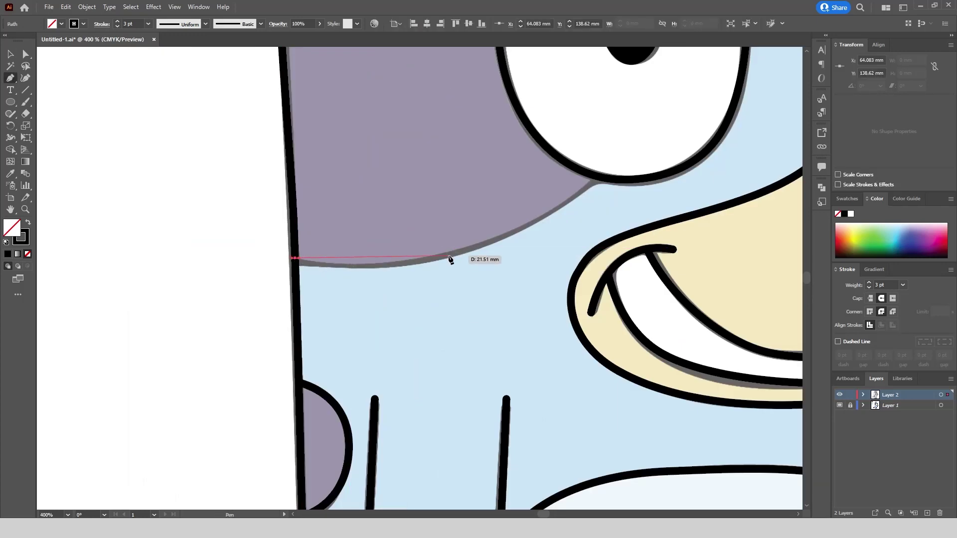
click(596, 177)
scroll(401, 210, down, 5)
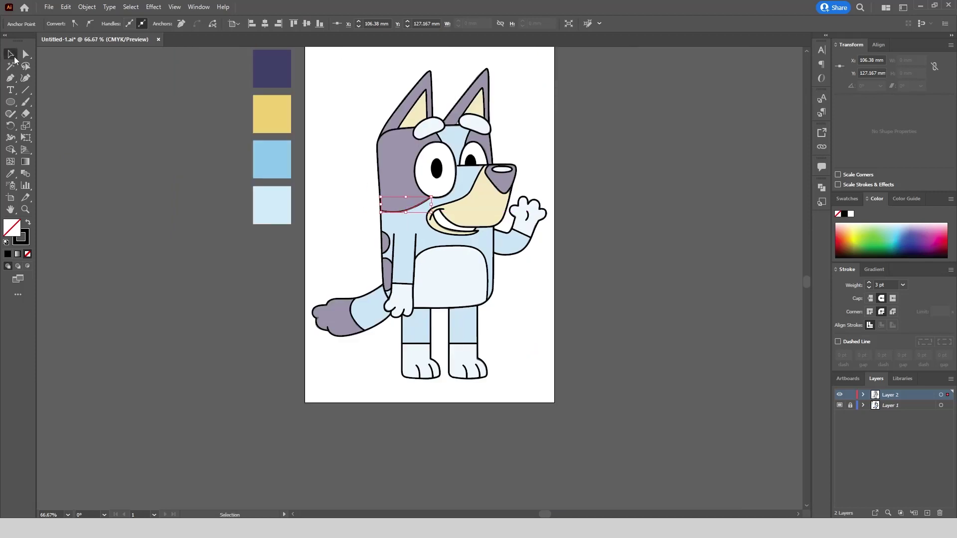
click(294, 206)
scroll(294, 206, up, 1)
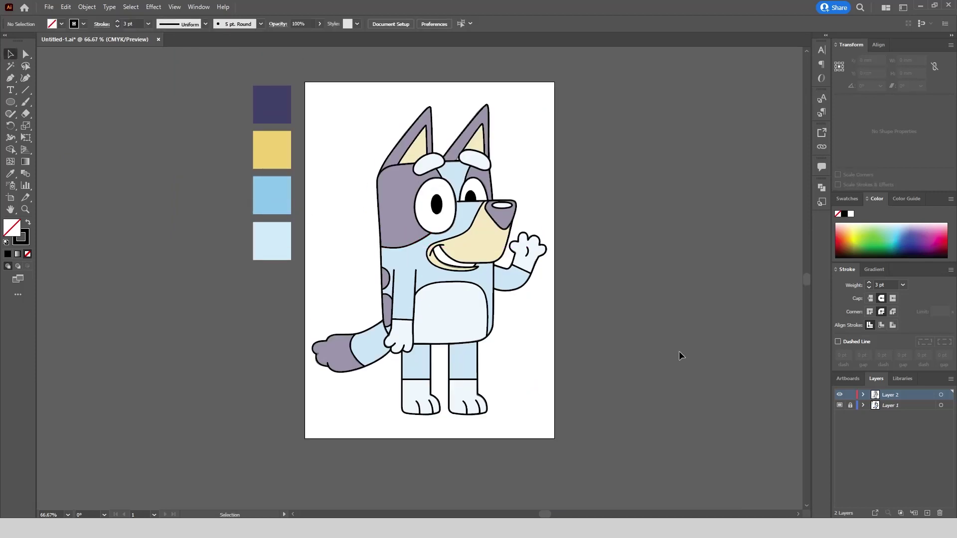
Compare the finished line art with the reference by toggling the reference layer's visibility.
click(838, 405)
click(838, 405)
click(838, 406)
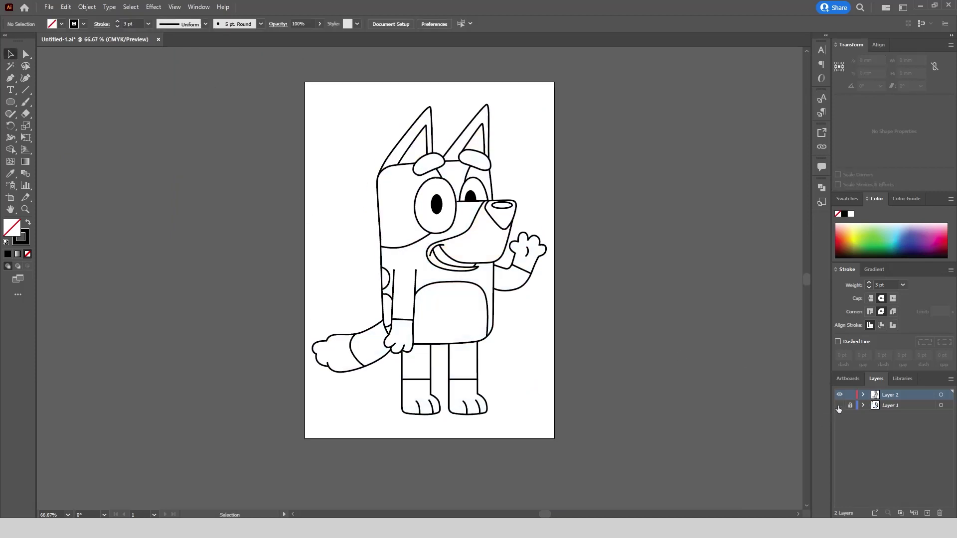
click(838, 405)
Select all line art paths matching the raised arm's stroke and convert their strokes to outlined shapes.
click(522, 288)
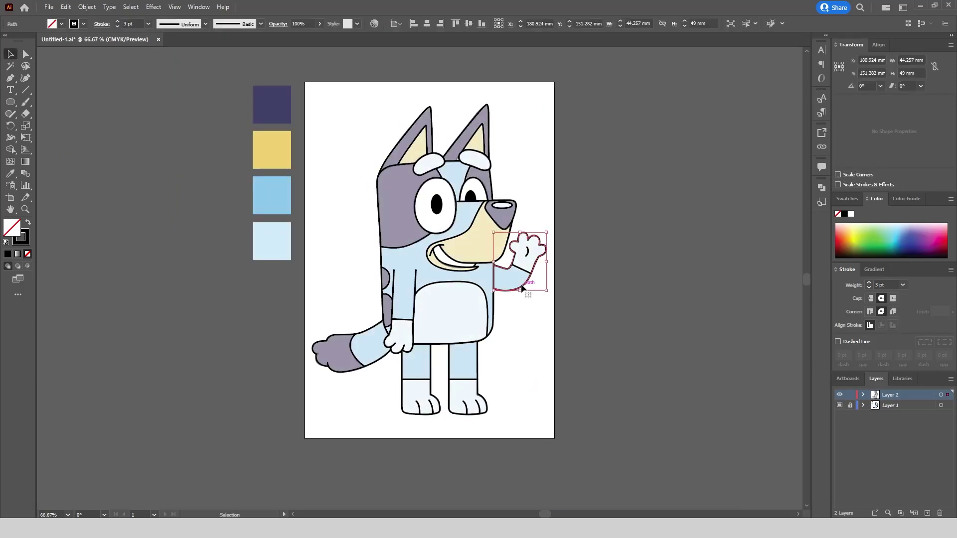
click(130, 7)
mouse_move(149, 106)
click(309, 161)
click(87, 7)
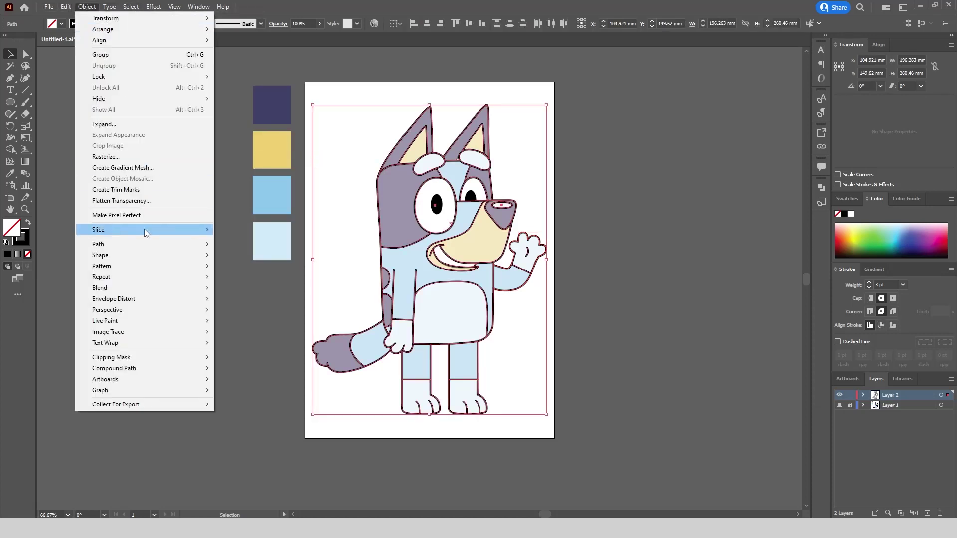
mouse_move(149, 244)
click(240, 266)
Select all the matching black outlined shapes and unite them with Pathfinder.
click(130, 7)
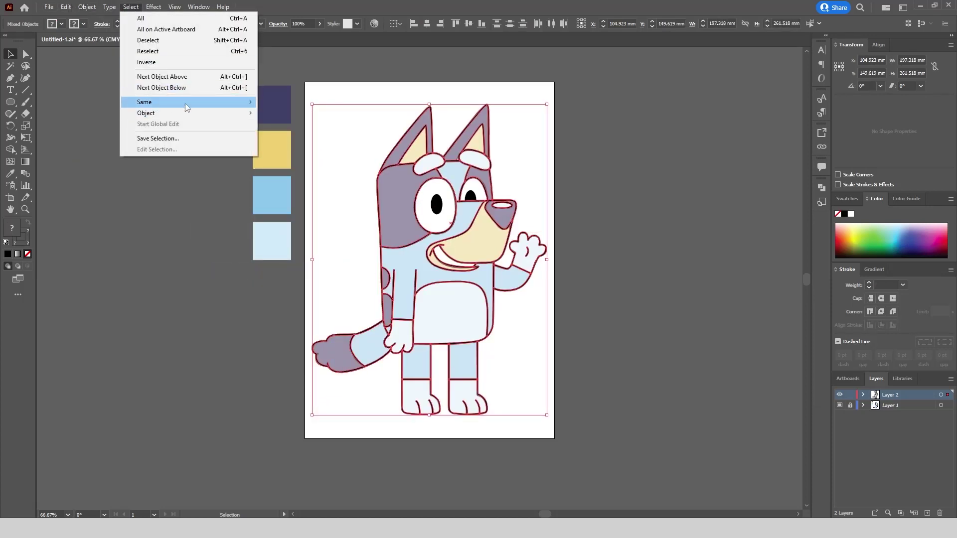
mouse_move(188, 106)
click(293, 143)
click(821, 188)
click(706, 210)
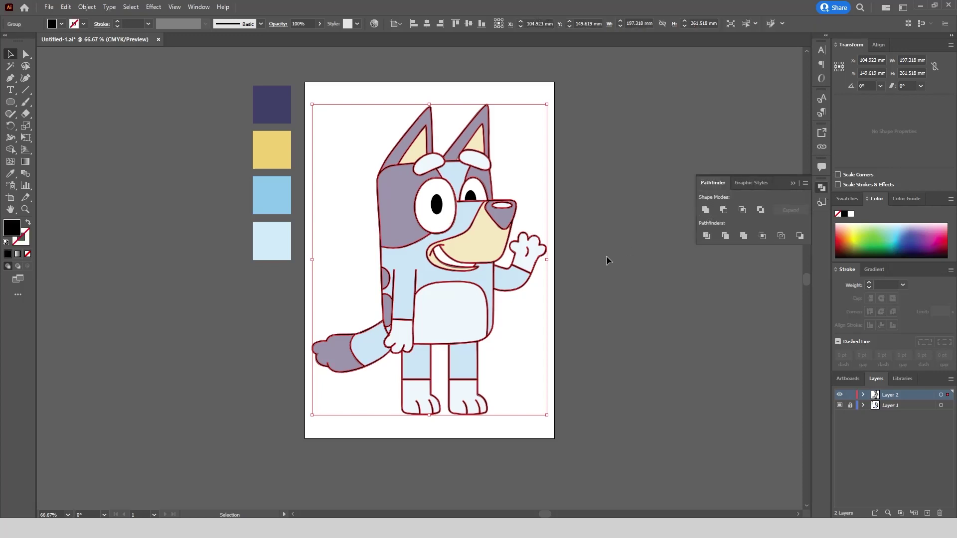
click(606, 256)
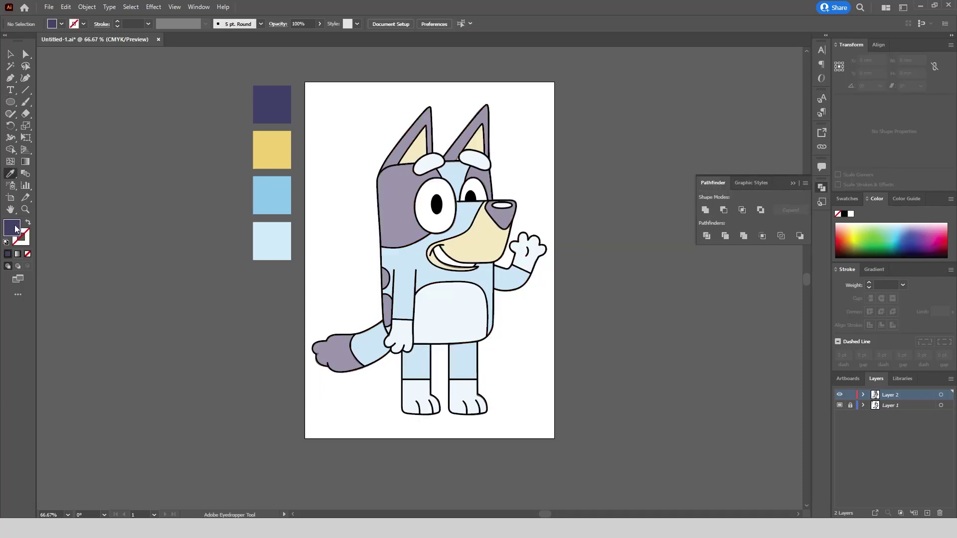
Live-paint the head patches, outer ears, nose and tail tip with the dark swatch's colour 414167.
double_click(16, 228)
click(577, 214)
key(ctrl+a)
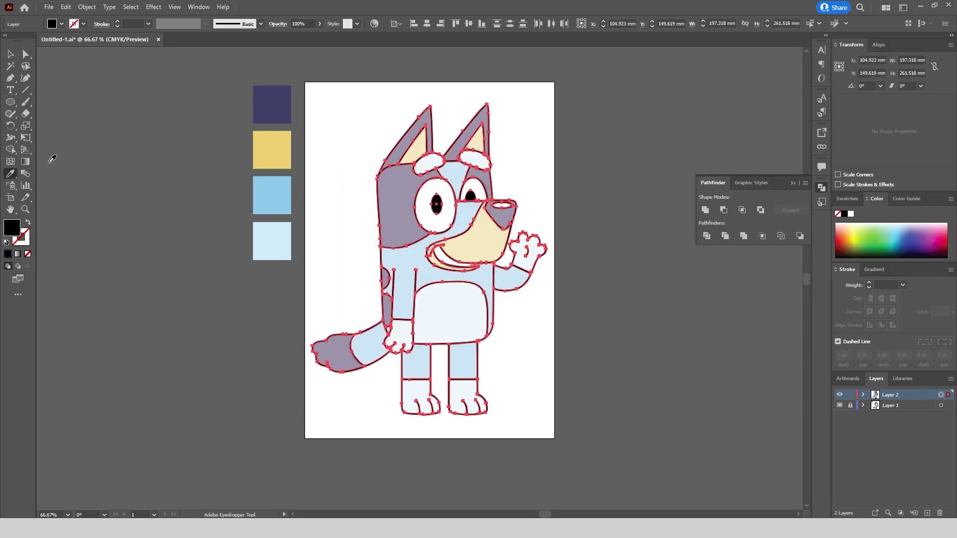
drag(10, 149, 40, 163)
double_click(12, 228)
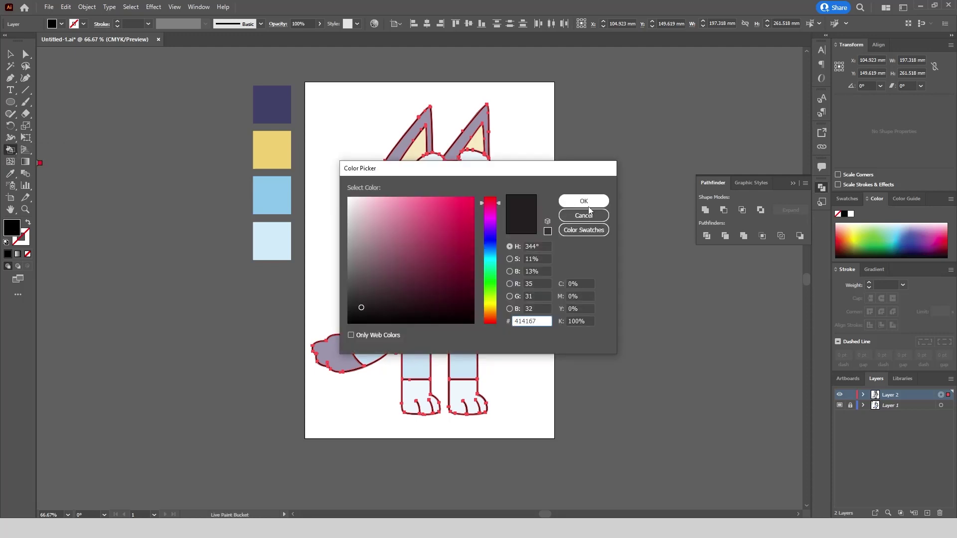
click(586, 205)
key(ctrl+plus)
click(380, 228)
click(394, 142)
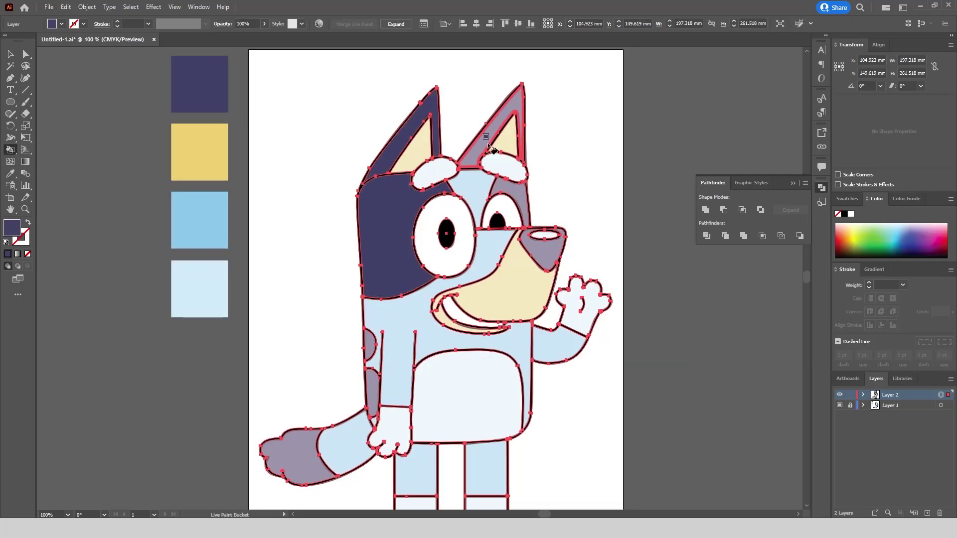
click(489, 145)
click(301, 453)
Fill the two spots on the body's side with the same dark colour and deselect the artwork.
scroll(371, 379, up, 3)
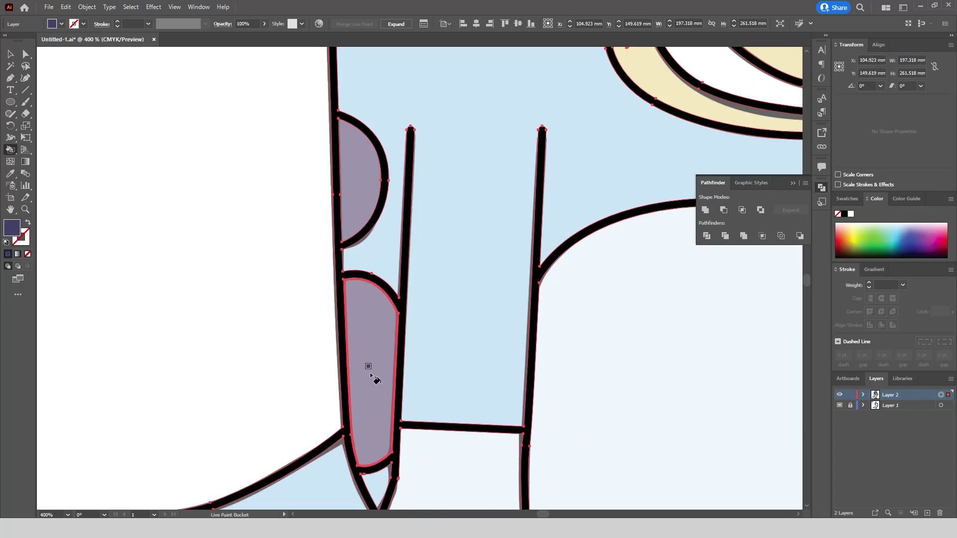
click(370, 375)
click(348, 189)
scroll(349, 198, down, 4)
click(11, 54)
click(65, 154)
Sample the yellow swatch and live-paint the inner ears, muzzle and lower jaw with it.
key(i)
scroll(97, 192, up, 2)
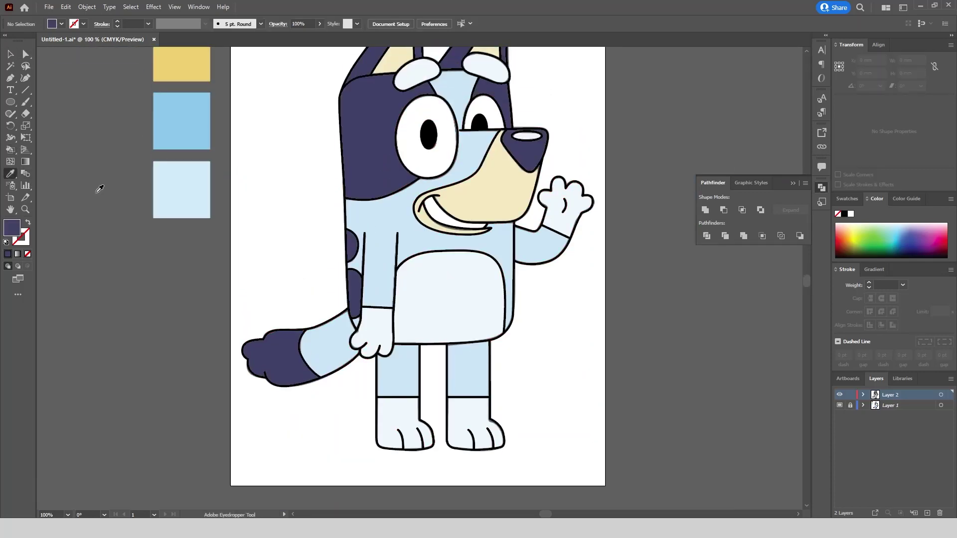
scroll(99, 189, up, 5)
click(197, 198)
key(ctrl+a)
key(k)
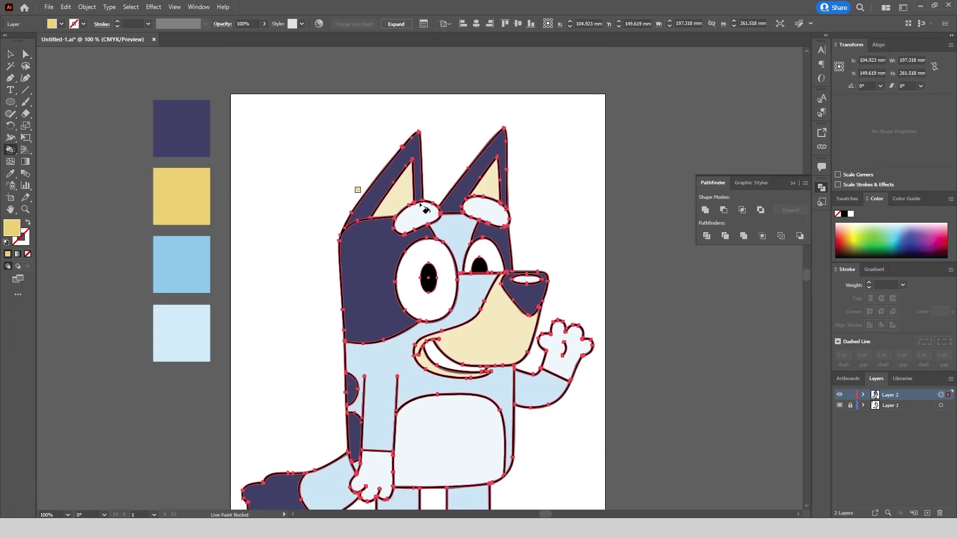
scroll(391, 188, up, 2)
click(407, 202)
click(585, 193)
click(634, 452)
scroll(480, 155, down, 3)
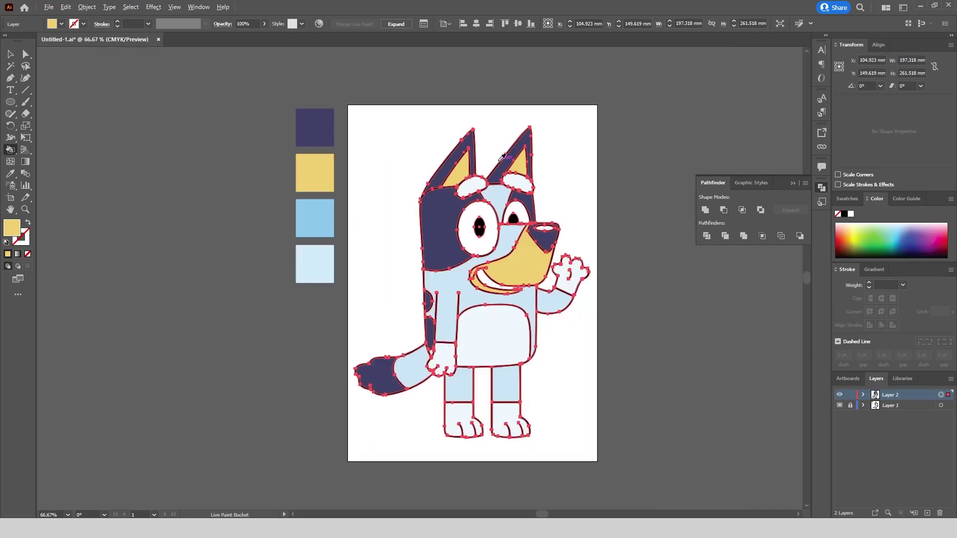
Sample the medium blue swatch and live-paint the forehead and the face area between the large eye and muzzle.
key(ctrl+shift+a)
click(13, 175)
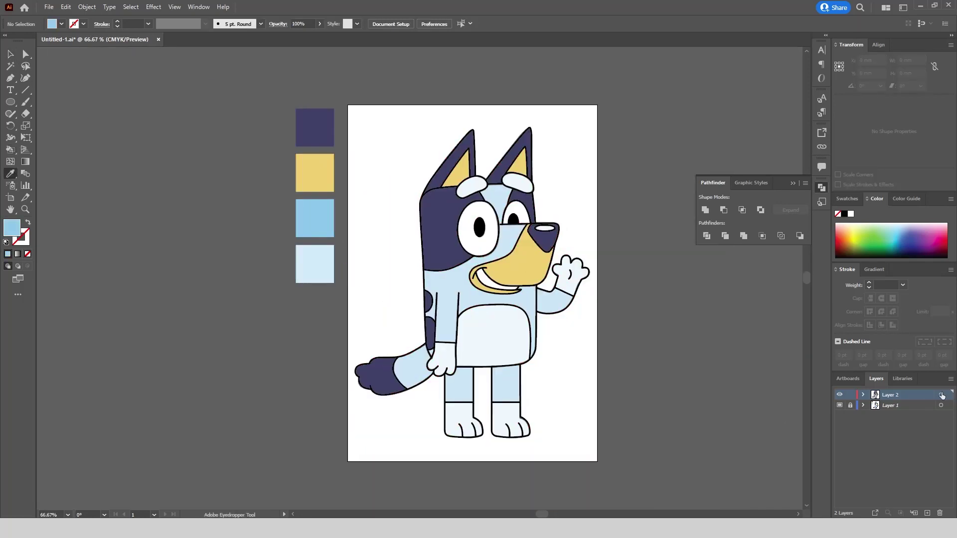
click(941, 395)
scroll(505, 204, up, 4)
click(484, 194)
click(523, 322)
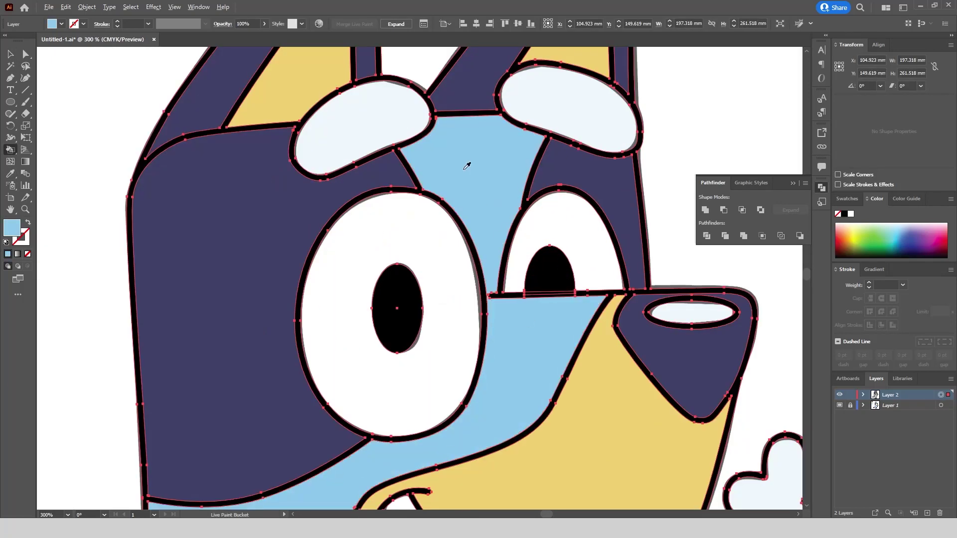
Live-paint the raised arm, tail, small gap beside the lowered hand and both legs with the medium blue, and deselect the artwork.
scroll(467, 166, down, 3)
scroll(554, 328, up, 2)
click(556, 327)
scroll(432, 151, down, 2)
scroll(271, 332, up, 2)
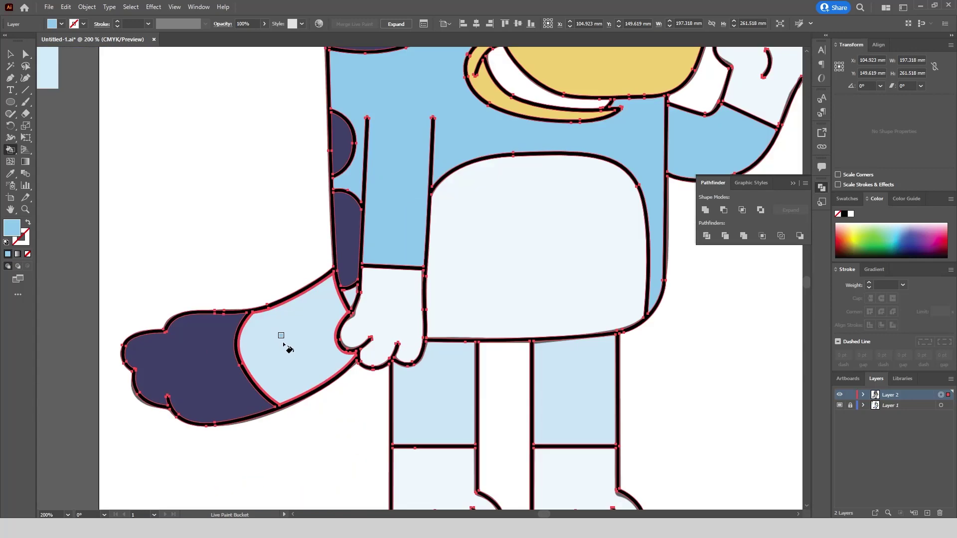
click(285, 343)
scroll(352, 294, up, 3)
click(364, 293)
scroll(299, 214, down, 3)
click(364, 306)
click(532, 355)
scroll(532, 355, down, 2)
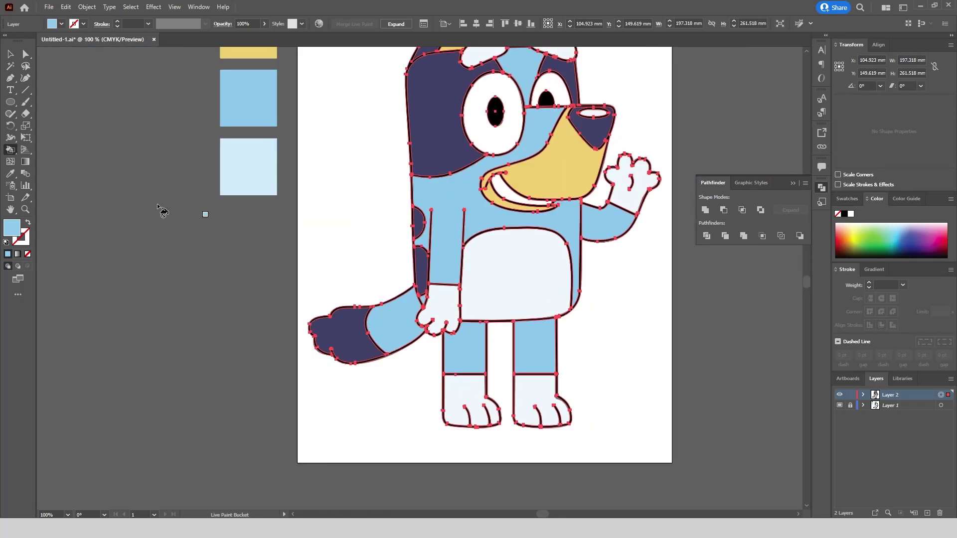
click(11, 54)
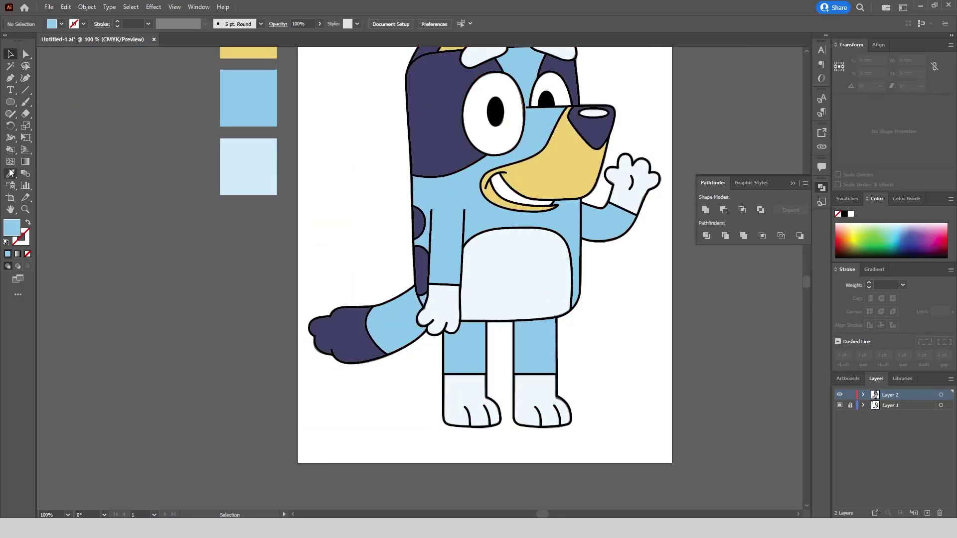
Sample the light blue swatch, live-paint the eyebrows, belly, both hands and both feet with it, and deselect the artwork.
click(941, 394)
key(k)
scroll(474, 164, up, 3)
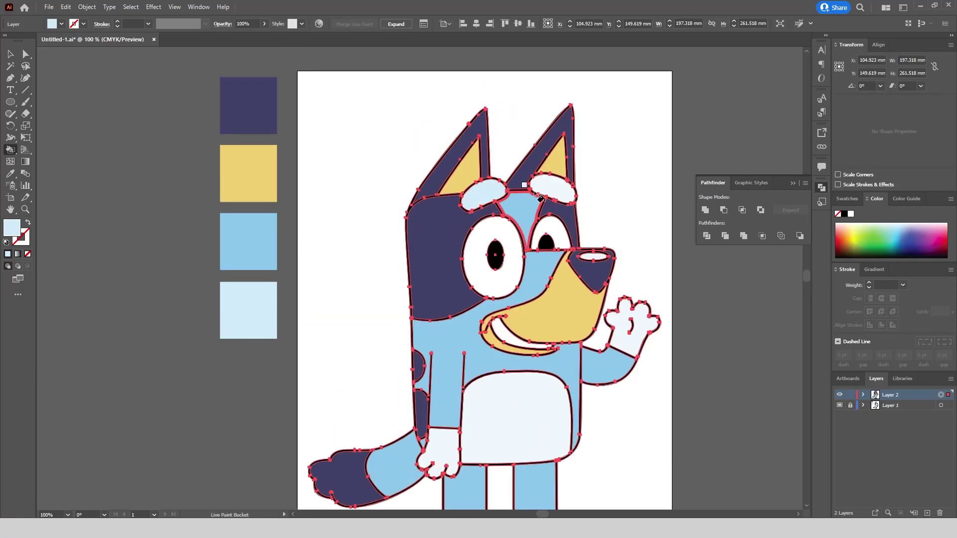
scroll(557, 163, down, 1)
scroll(523, 366, up, 1)
click(523, 320)
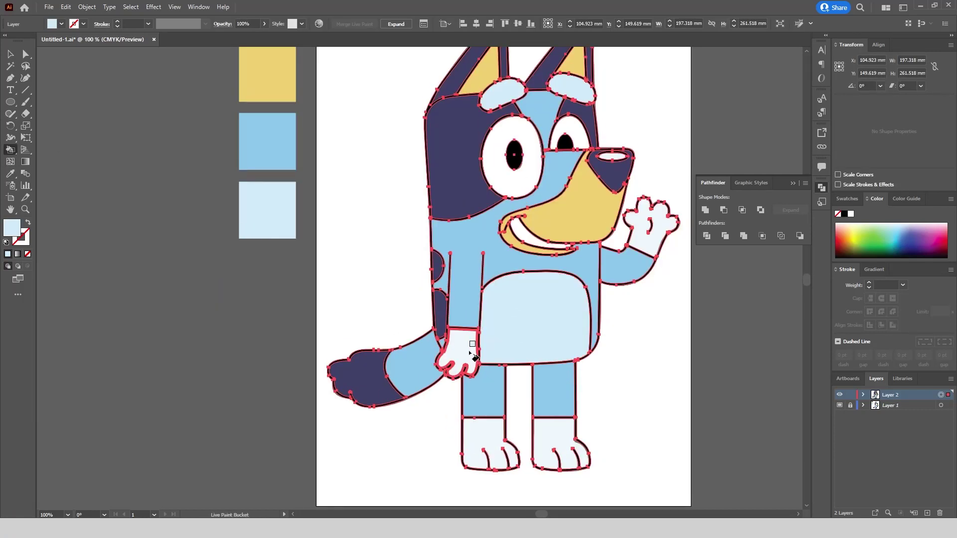
click(464, 351)
click(491, 432)
click(560, 429)
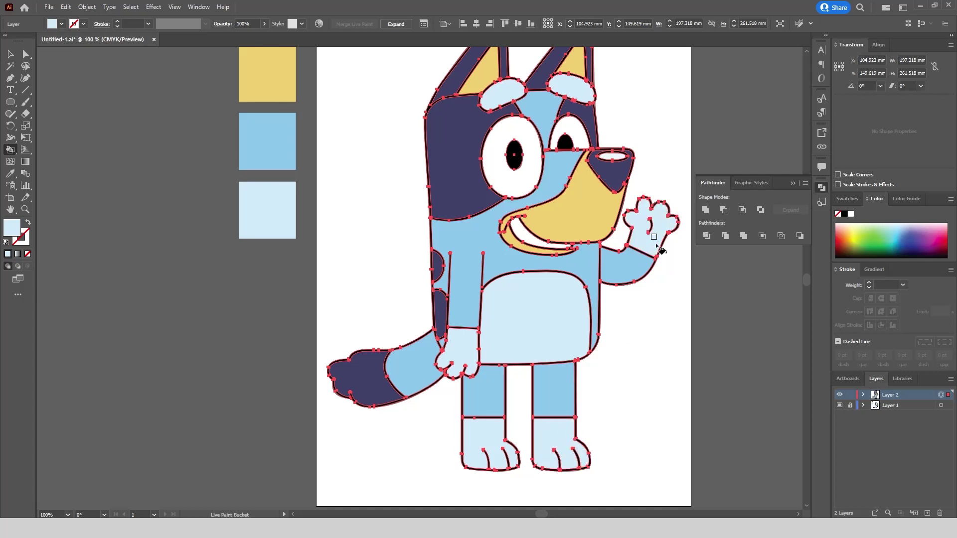
click(10, 54)
click(696, 310)
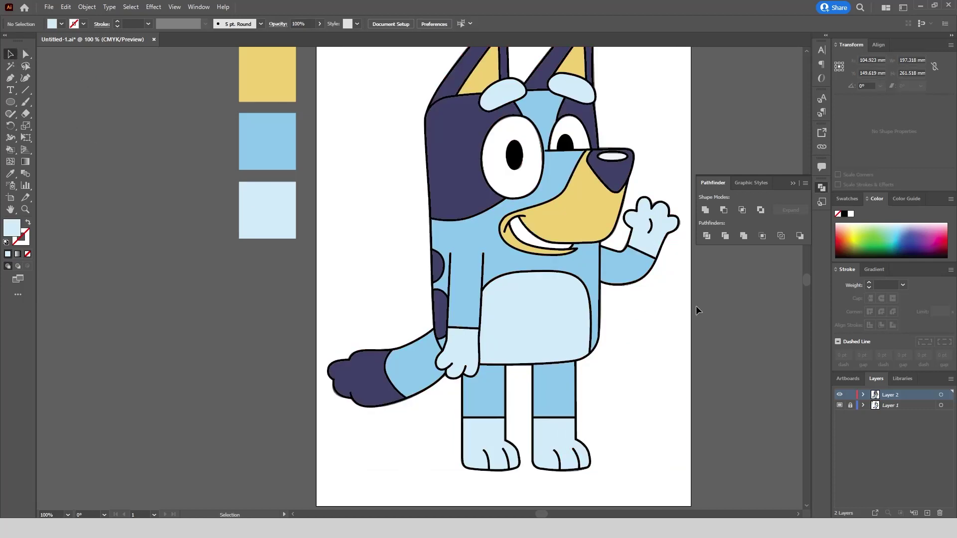
Live-paint the whites of both eyes and the nose highlight with white, and deselect the artwork.
click(941, 395)
key(k)
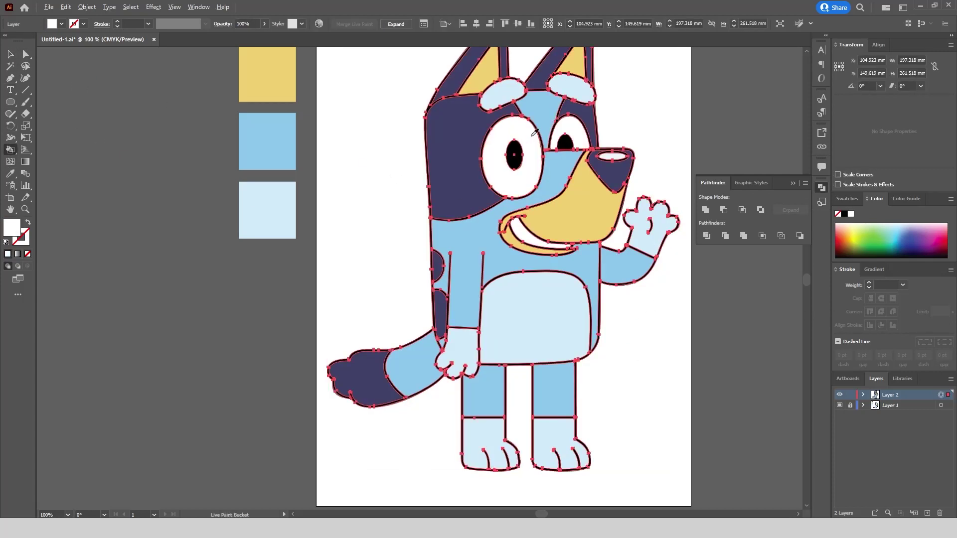
scroll(530, 135, up, 3)
scroll(511, 127, down, 5)
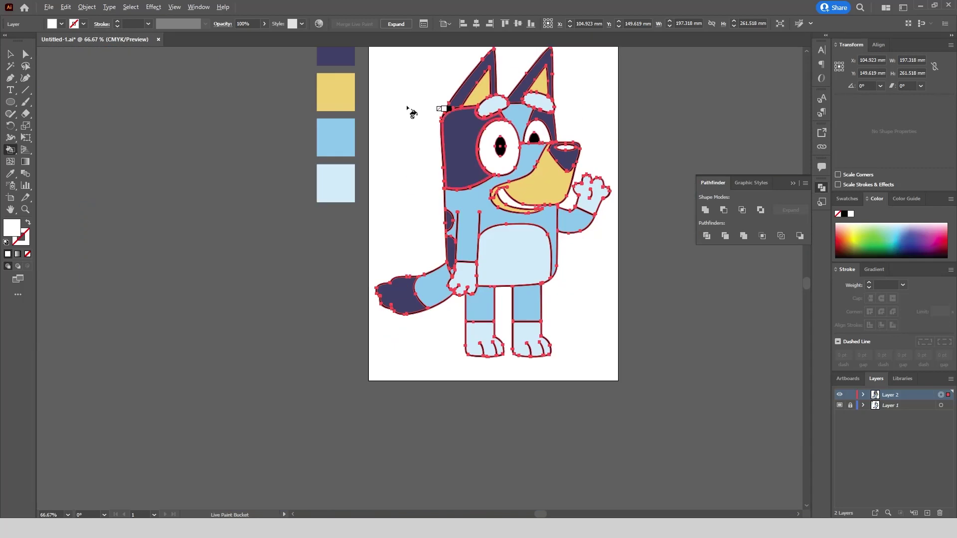
click(10, 56)
click(727, 356)
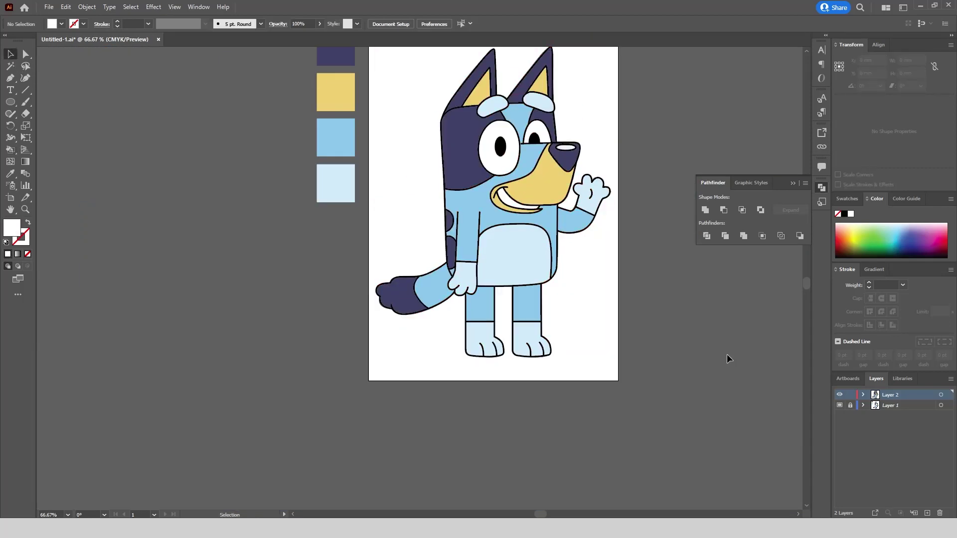
Select the whole artwork, live-paint the teeth area of the mouth white, and deselect it.
key(ctrl+a)
key(k)
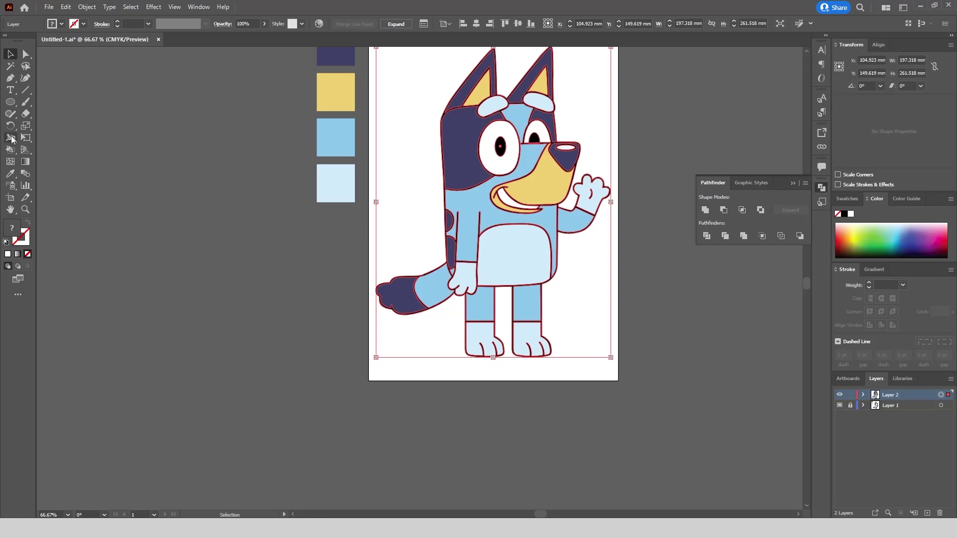
scroll(587, 151, up, 5)
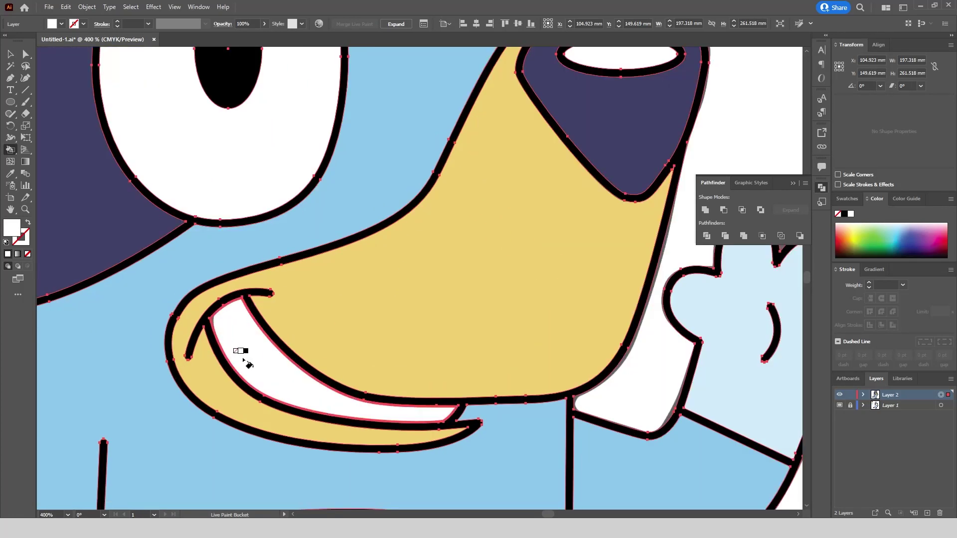
scroll(547, 293, down, 5)
click(12, 54)
click(638, 304)
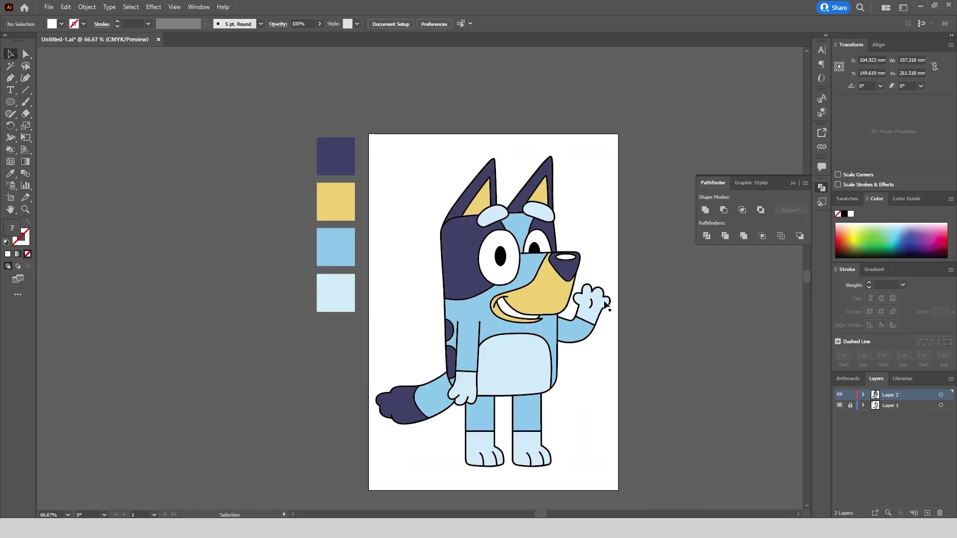
Toggle Layer 1's visibility to compare it with the artwork, and delete Layer 1 including its reference and swatches.
click(841, 405)
click(841, 405)
click(840, 405)
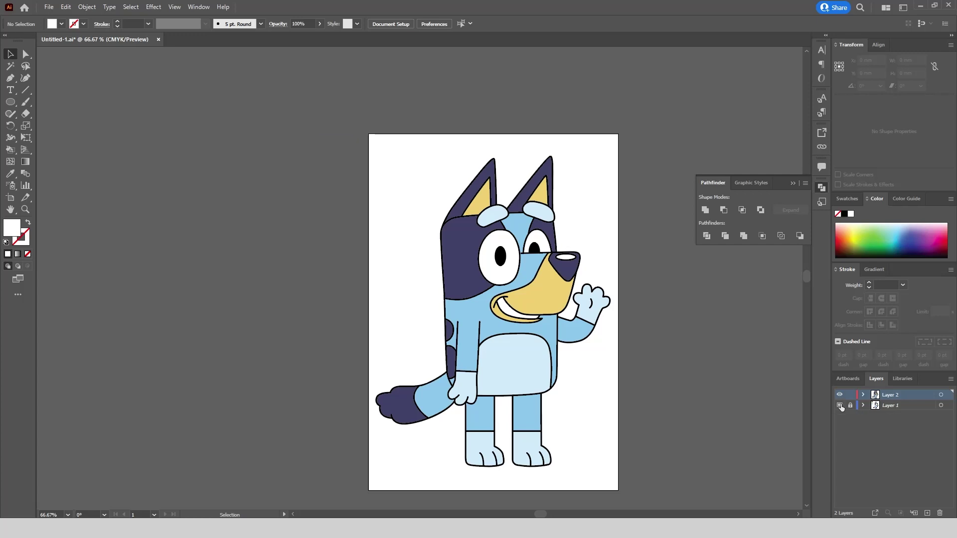
click(841, 405)
click(840, 405)
click(840, 405)
click(892, 405)
click(939, 513)
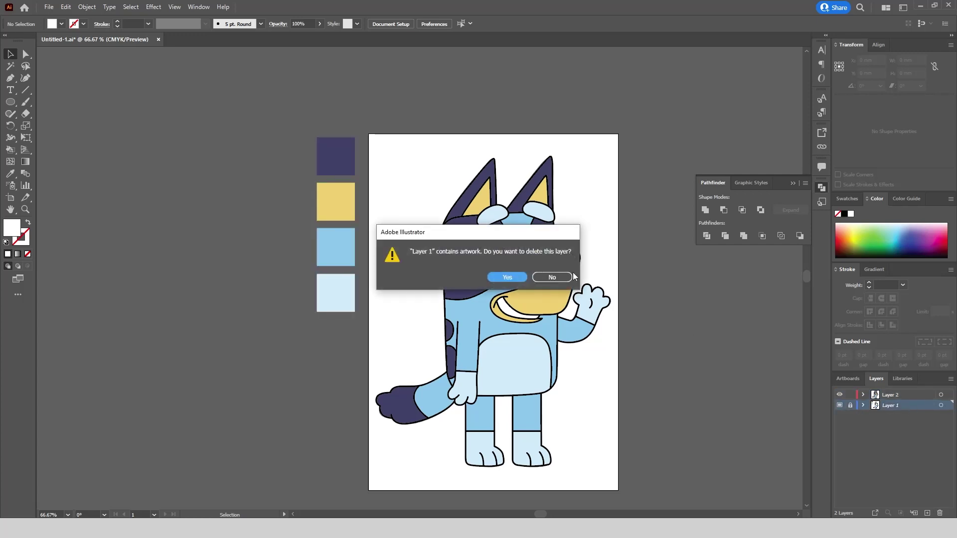
click(513, 277)
scroll(627, 199, down, 1)
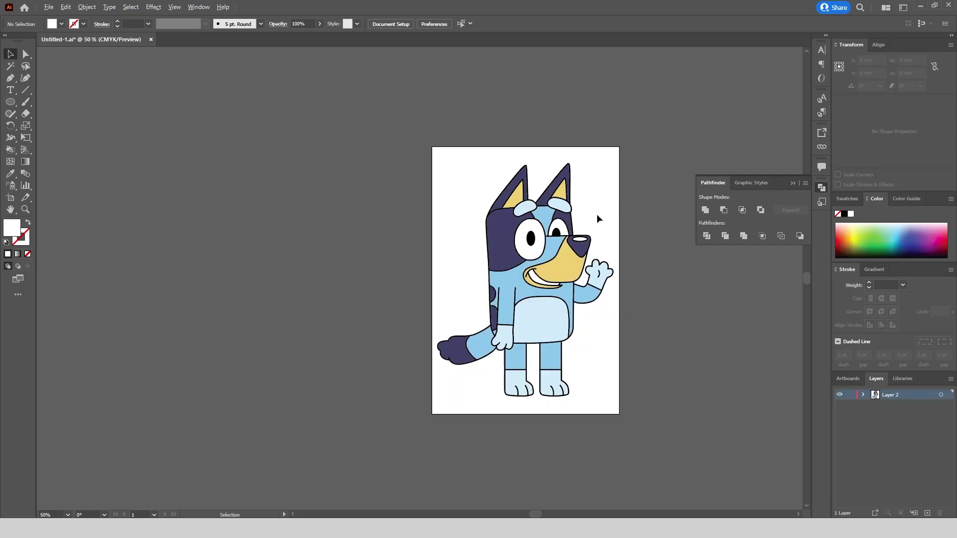
Expand the dog's Live Paint group into regular paths.
scroll(598, 216, up, 1)
click(528, 294)
click(90, 9)
mouse_move(139, 321)
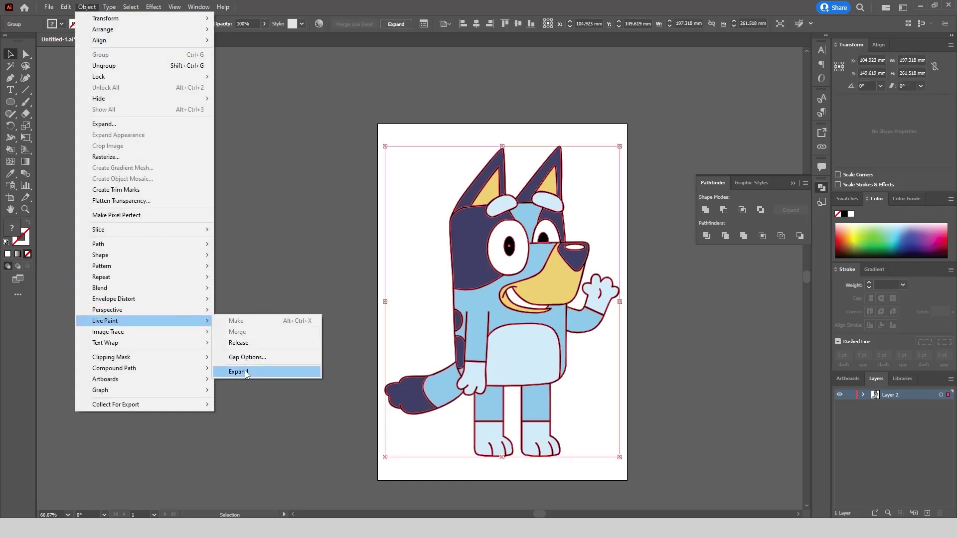
click(262, 372)
Ungroup the expanded artwork twice and list the individual paths of Layer 2.
right_click(510, 278)
click(576, 408)
right_click(507, 299)
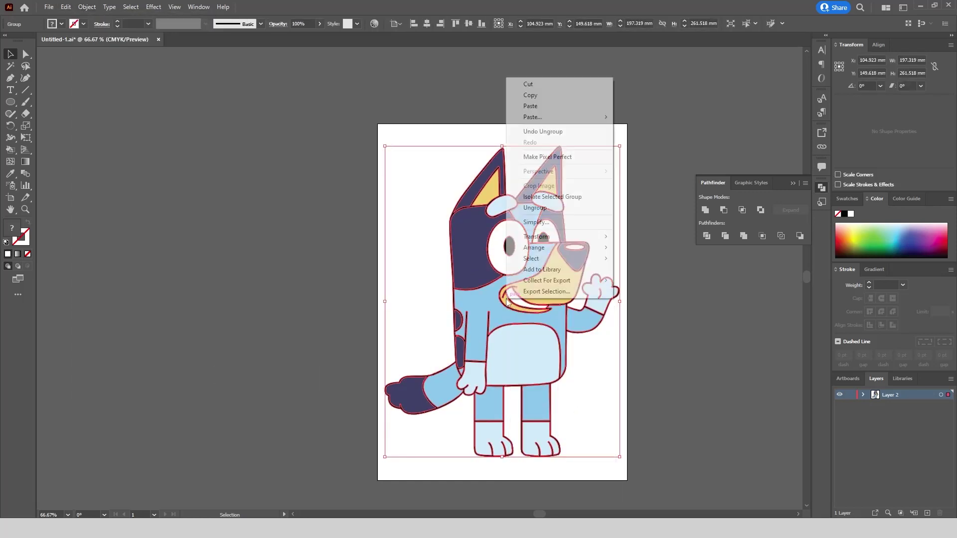
click(543, 207)
click(862, 395)
click(729, 328)
Select all dark purple shapes by same fill colour, make them one compound path and hide it.
click(469, 244)
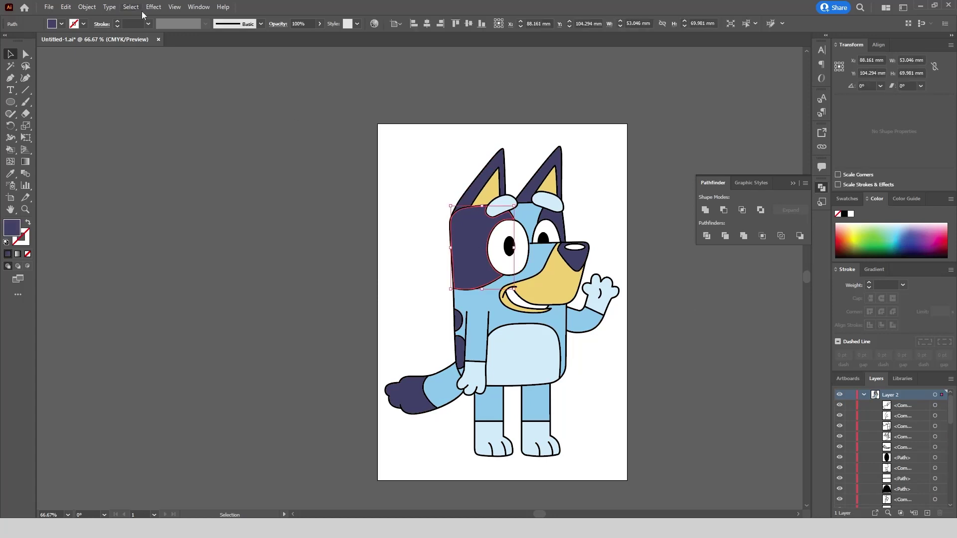
click(133, 8)
mouse_move(190, 103)
click(295, 142)
click(87, 7)
mouse_move(160, 371)
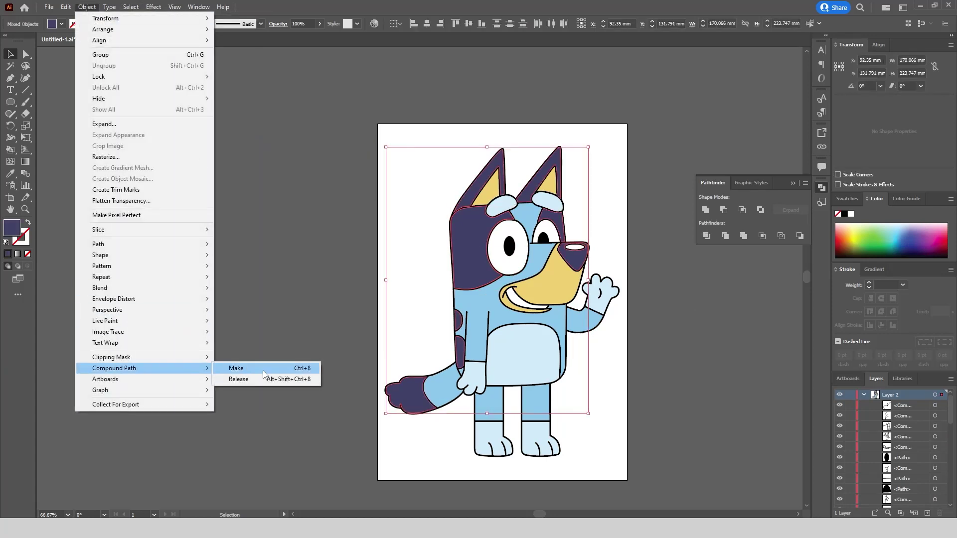
click(224, 368)
click(839, 405)
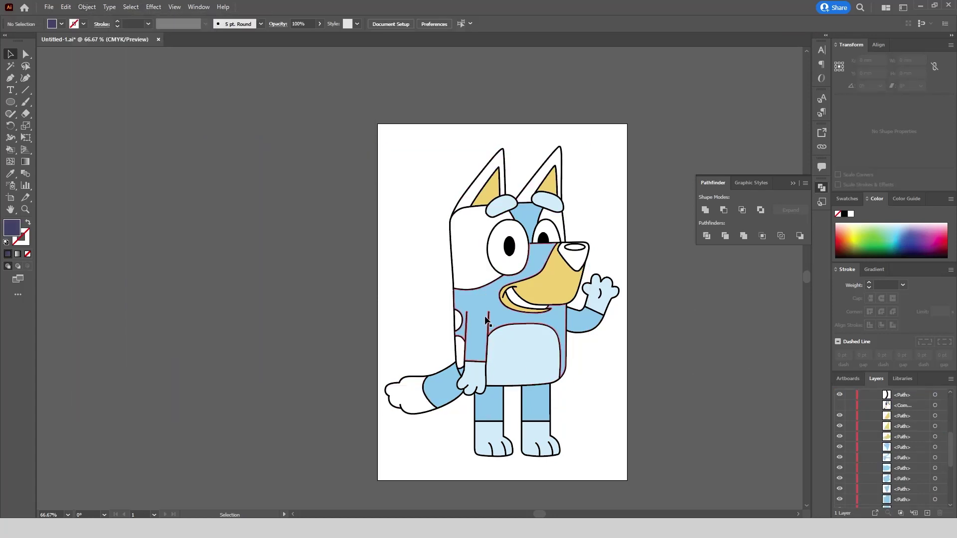
Select all medium blue shapes by same fill colour, combine them into one compound path and hide it.
click(478, 299)
click(130, 7)
mouse_move(188, 101)
click(329, 141)
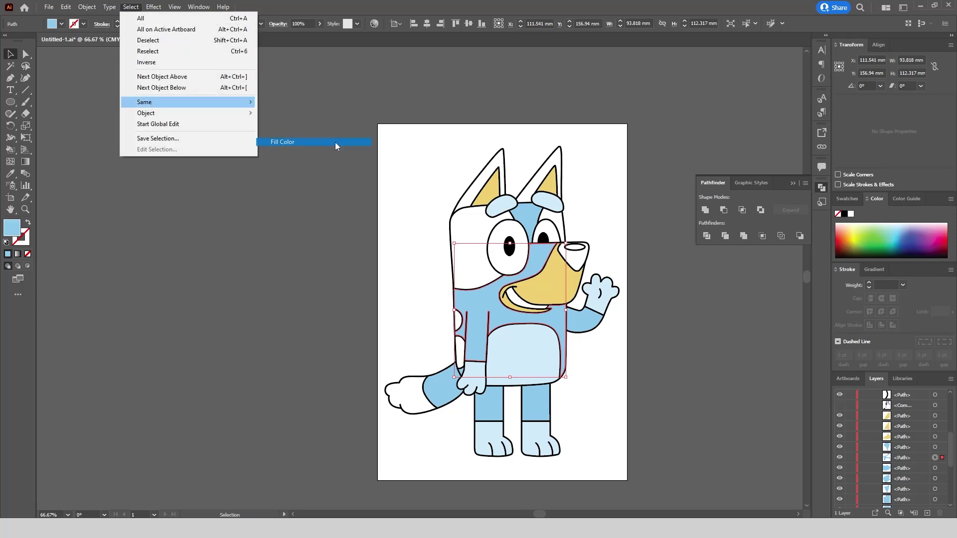
click(87, 7)
mouse_move(159, 368)
click(253, 370)
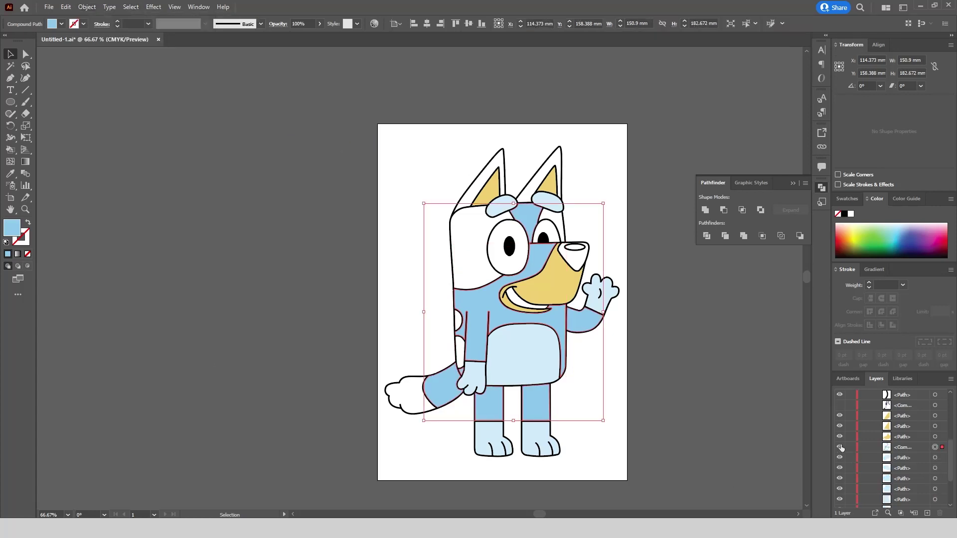
key(ctrl+3)
Select all yellow shapes by same fill colour, turn them into one compound path and hide it.
click(561, 279)
click(130, 7)
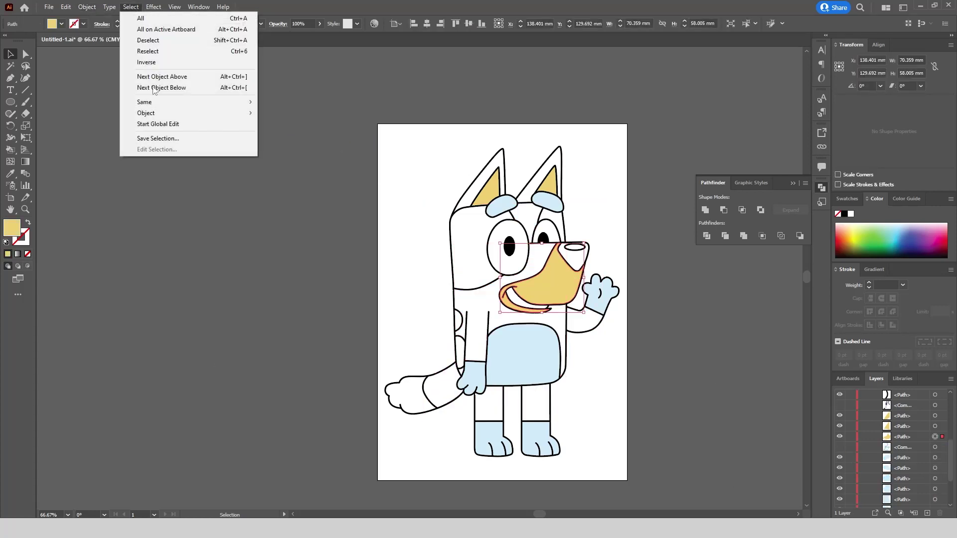
mouse_move(188, 102)
click(329, 142)
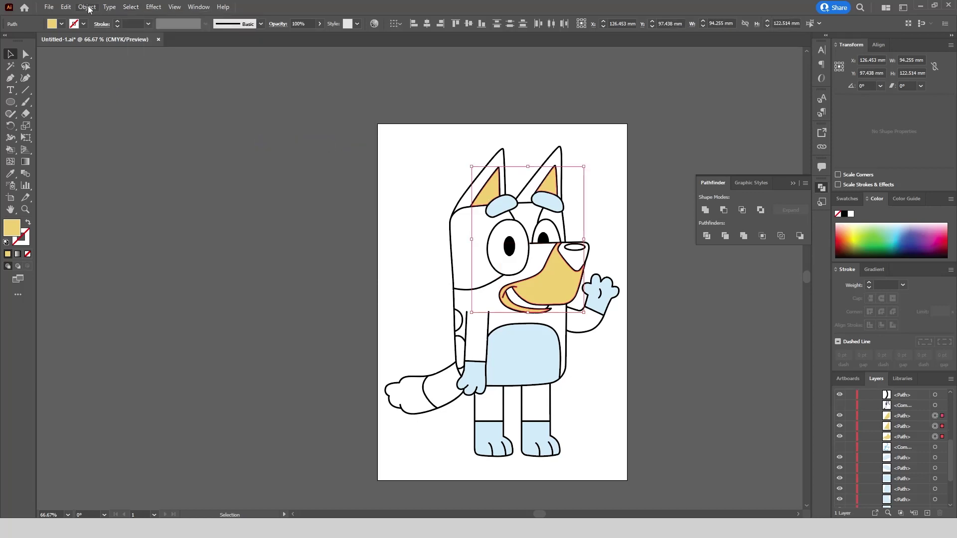
click(87, 7)
mouse_move(160, 368)
click(252, 370)
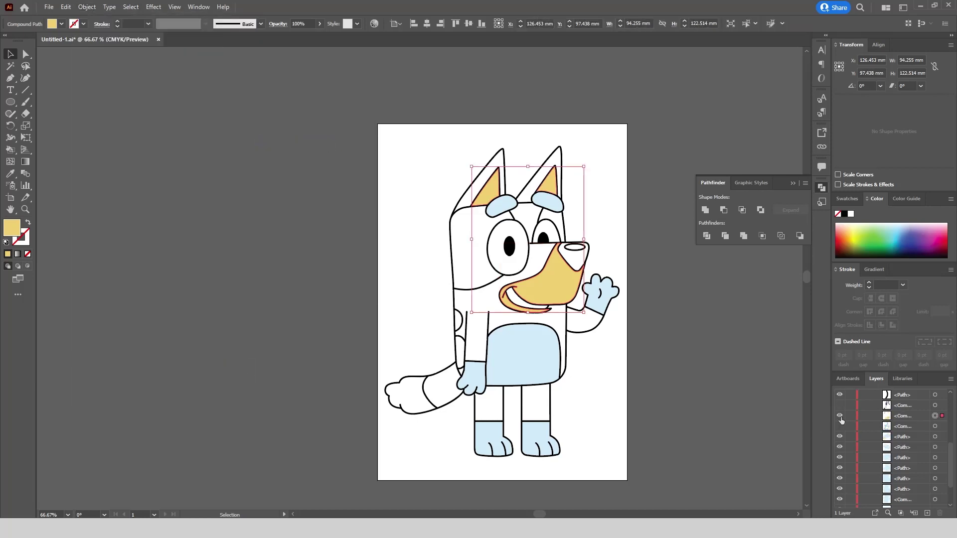
Select all light blue shapes by same fill colour, merge them into one compound path and hide it.
click(528, 361)
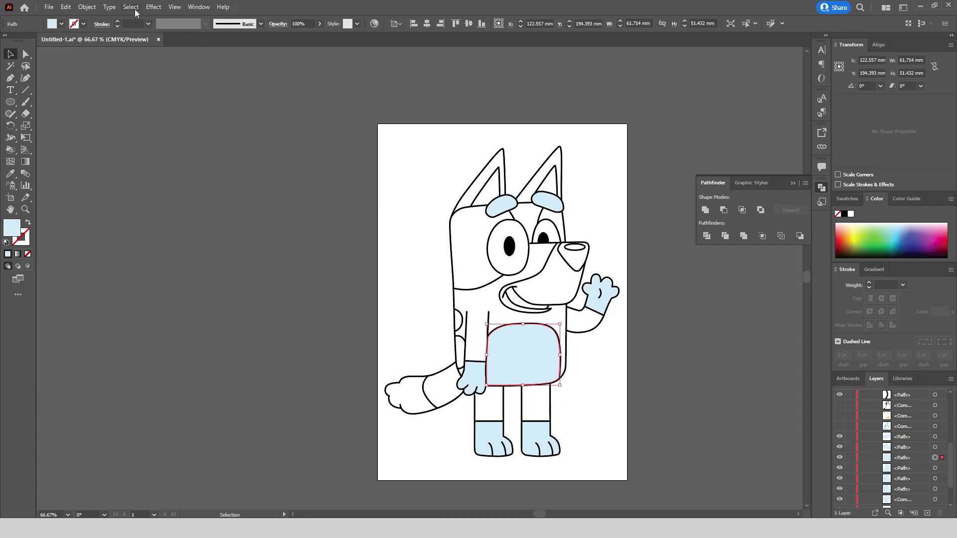
click(133, 8)
mouse_move(178, 102)
click(319, 142)
click(86, 7)
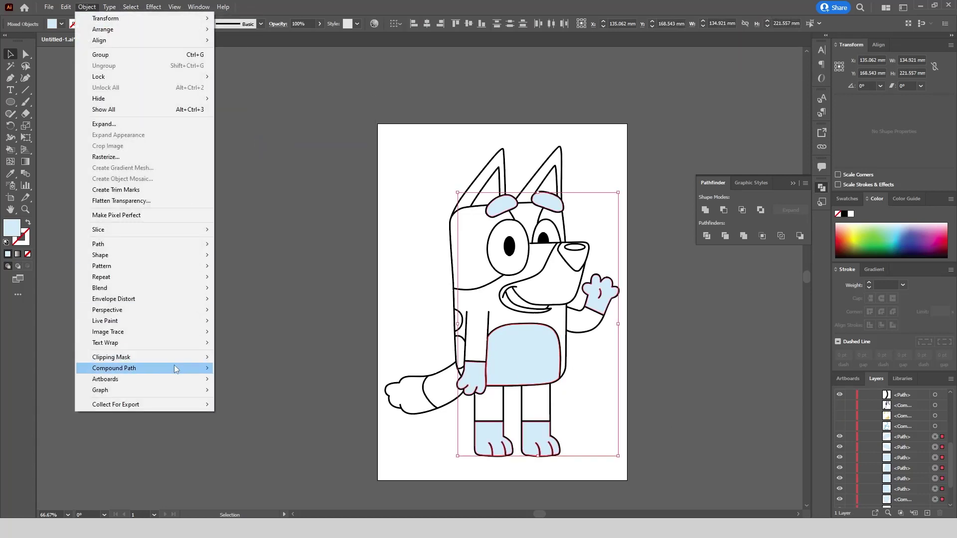
click(244, 370)
key(Delete)
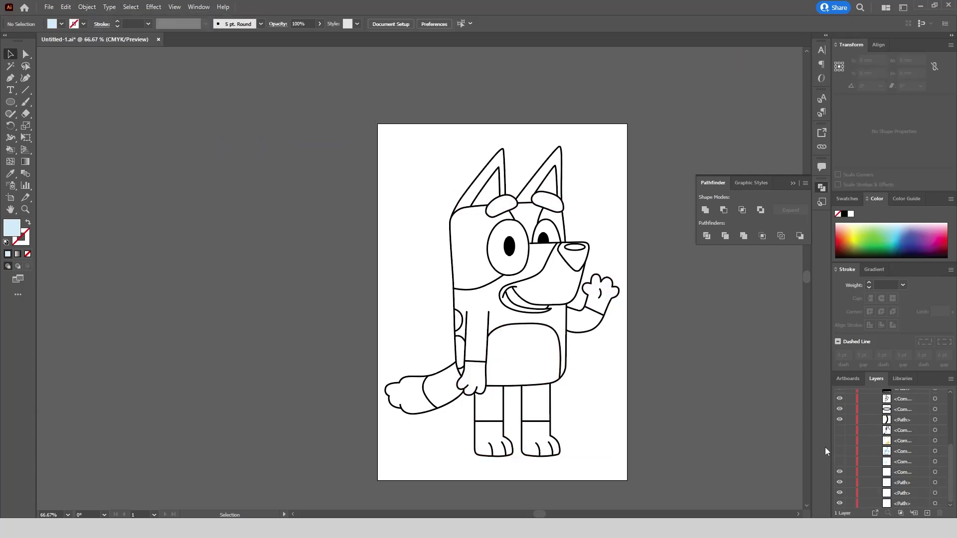
Select all black outline and pupil shapes by their shared black fill and unite them.
click(595, 321)
click(130, 7)
mouse_move(164, 100)
click(308, 148)
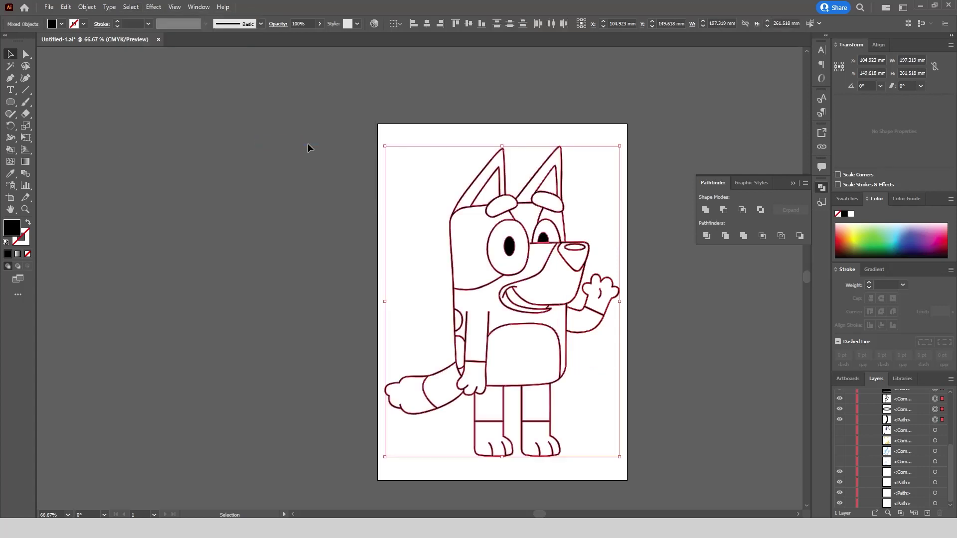
click(86, 7)
click(705, 210)
Make the united black line art one compound path and hide it.
click(87, 7)
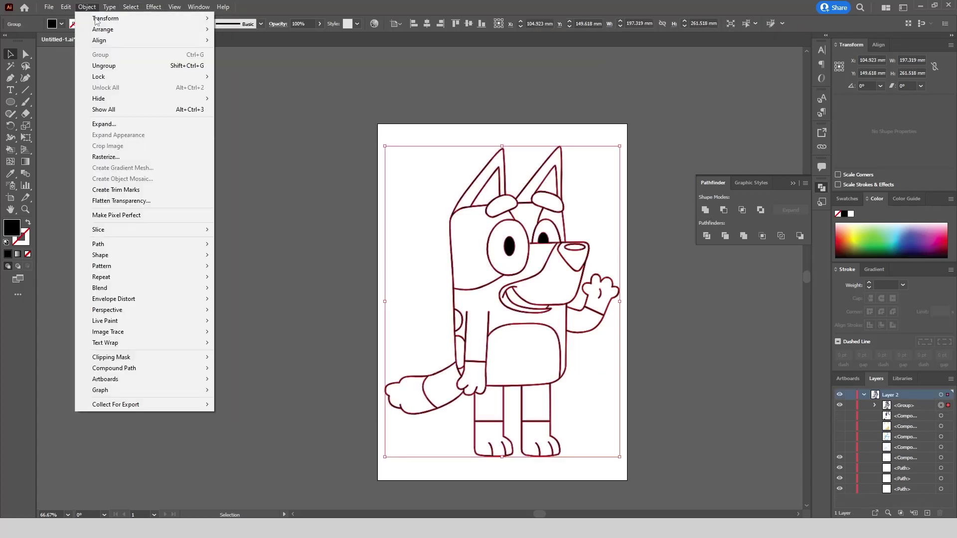
mouse_move(180, 369)
click(244, 370)
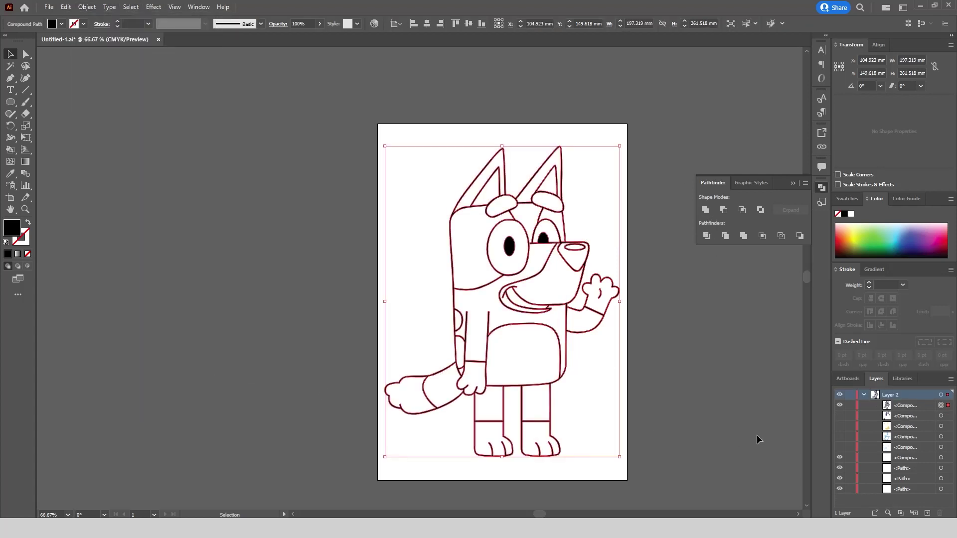
click(837, 404)
Select all white shapes by same fill and stroke, make them one compound path, and show all the hidden compound paths.
click(940, 457)
click(131, 7)
mouse_move(149, 101)
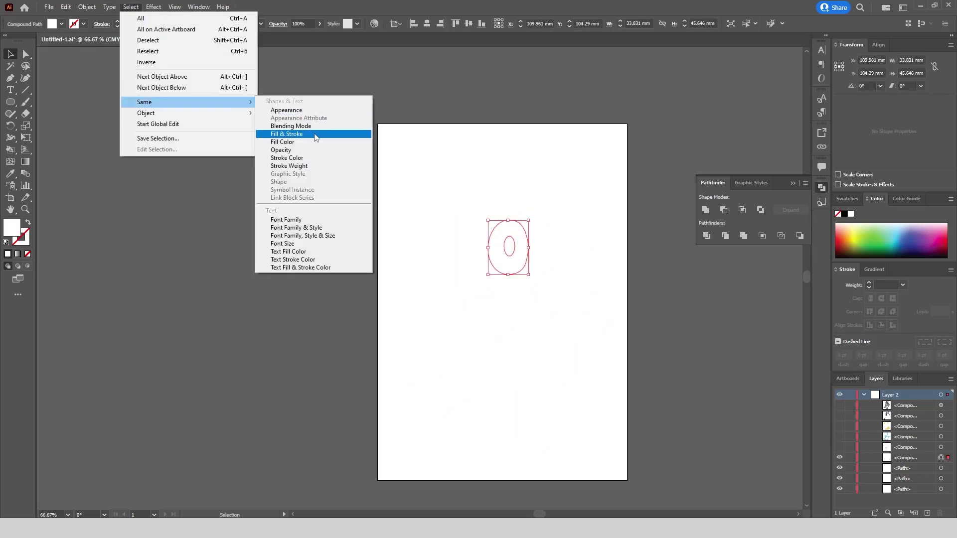
click(315, 134)
click(87, 7)
mouse_move(115, 370)
click(231, 368)
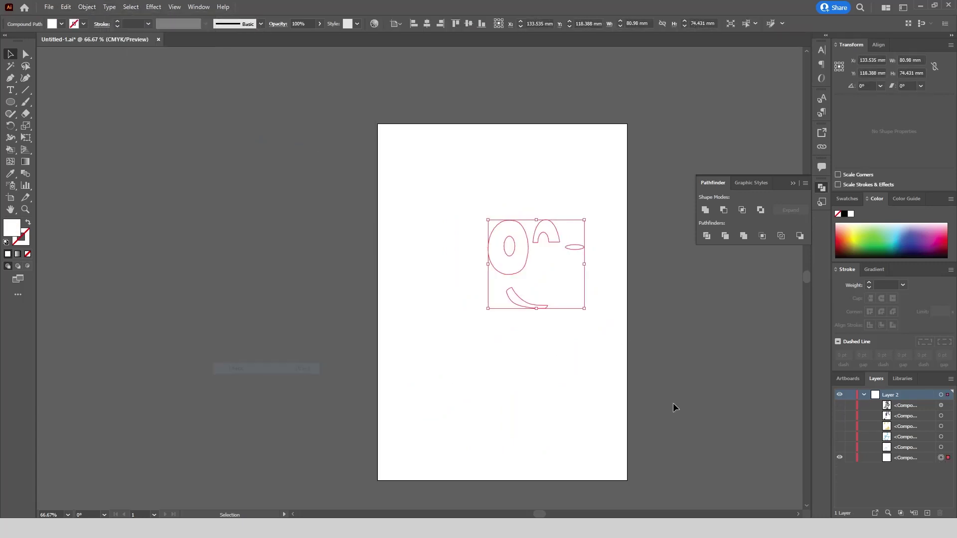
drag(839, 405, 848, 477)
scroll(195, 68, down, 1)
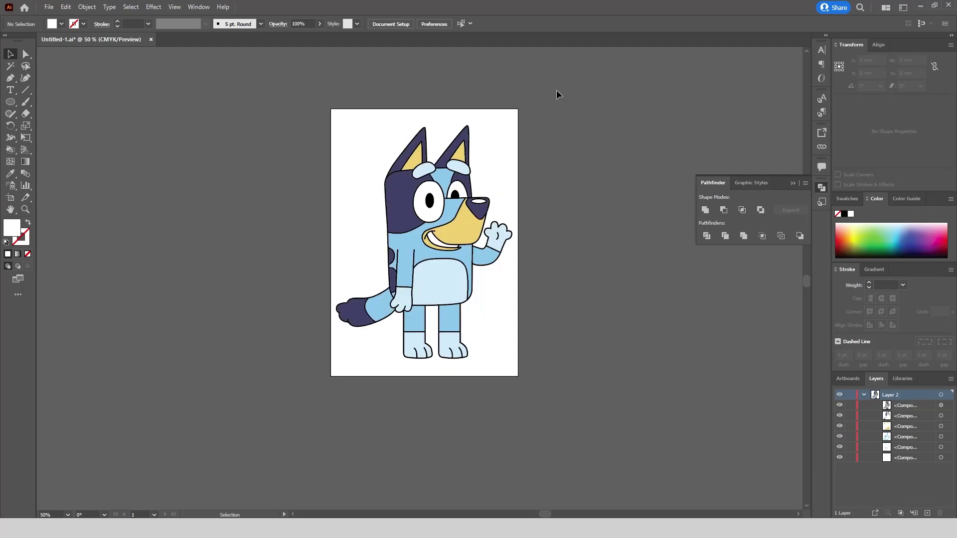
Group all the coloured shapes of the dog and paste a copy of the group in place.
drag(557, 92, 262, 351)
click(87, 7)
click(120, 55)
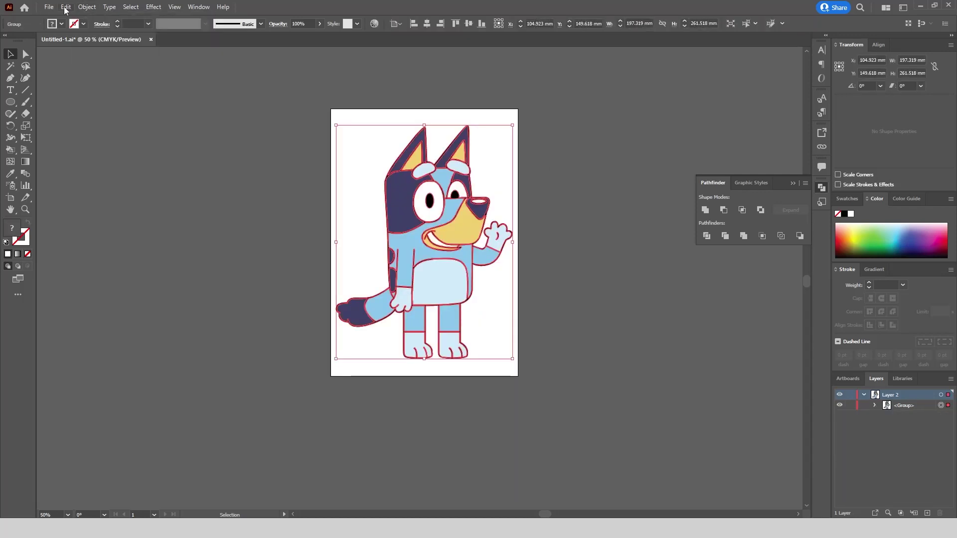
click(66, 7)
click(126, 99)
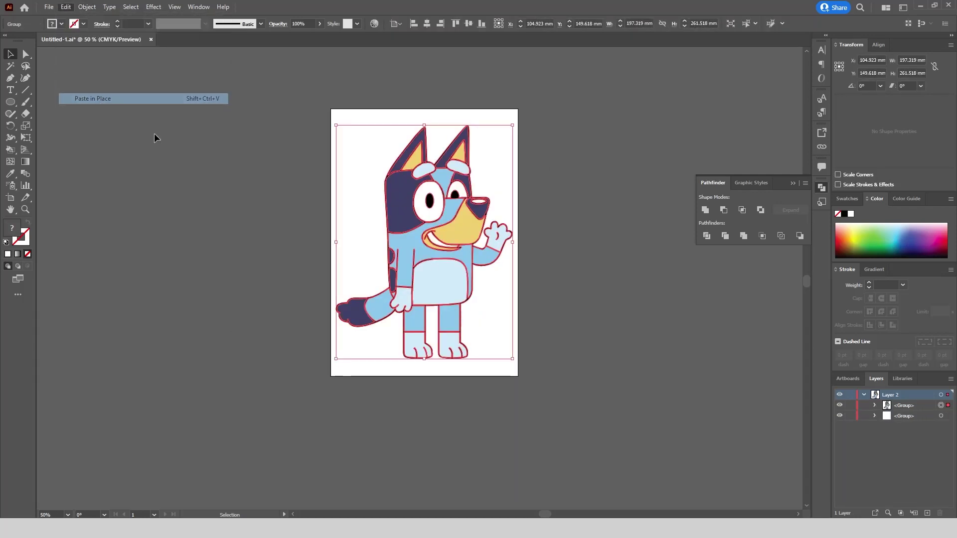
Hide the upper group and unite the lower copy of the dog into one solid black silhouette.
click(840, 405)
click(468, 223)
click(705, 209)
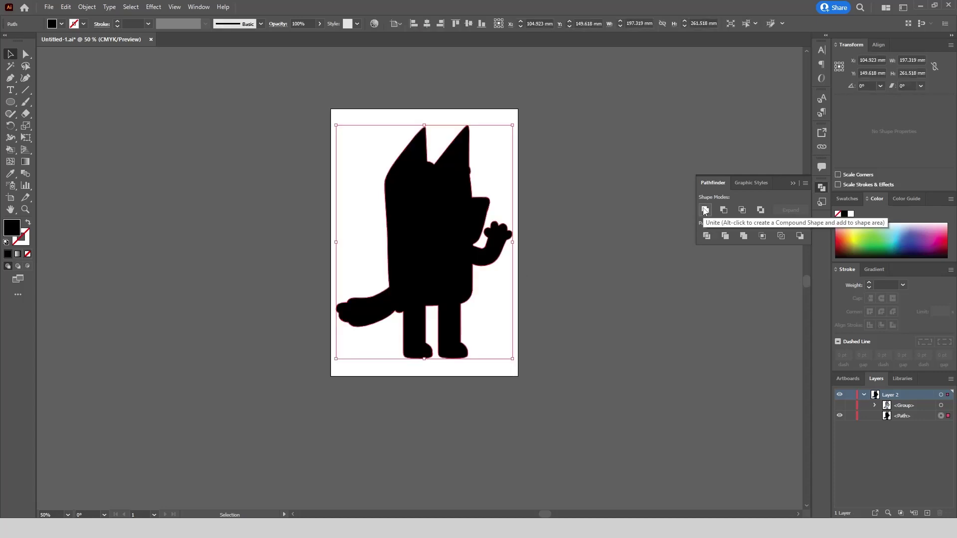
scroll(412, 205, up, 1)
scroll(412, 204, down, 1)
click(785, 359)
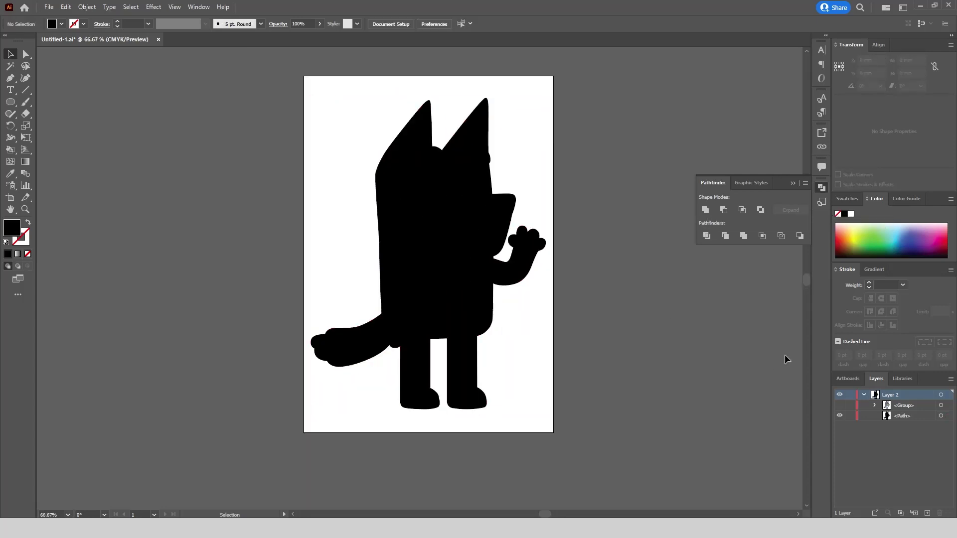
Show the coloured group over the silhouette again and ungroup it into its separate compound paths.
click(839, 405)
right_click(453, 228)
click(483, 364)
click(646, 338)
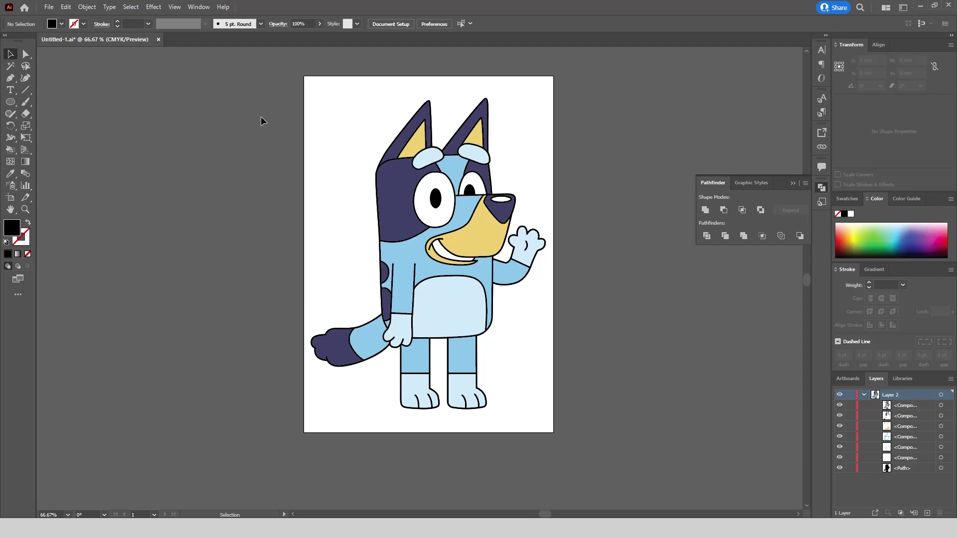
Save the document in SVG format under the name Bluey in the AsreArt folder on the desktop.
click(49, 7)
click(67, 107)
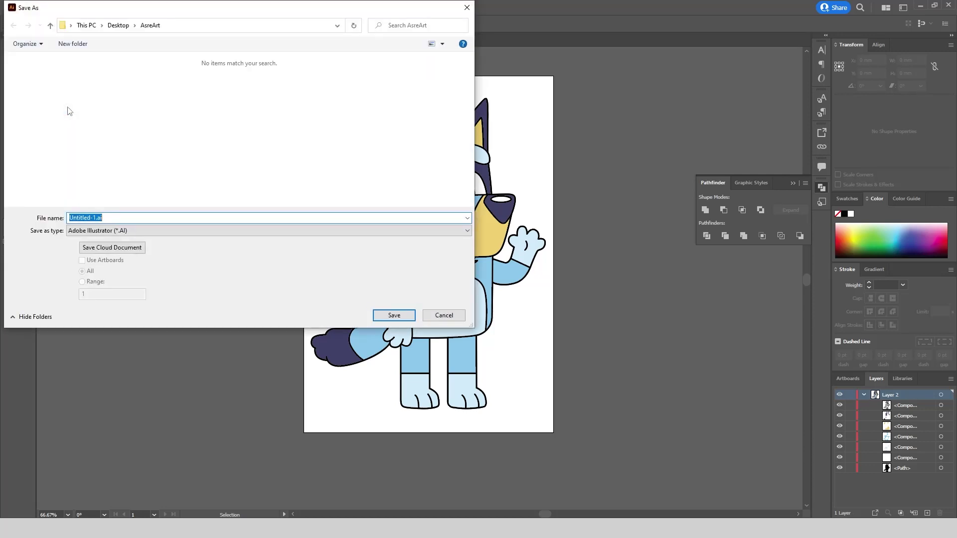
click(348, 230)
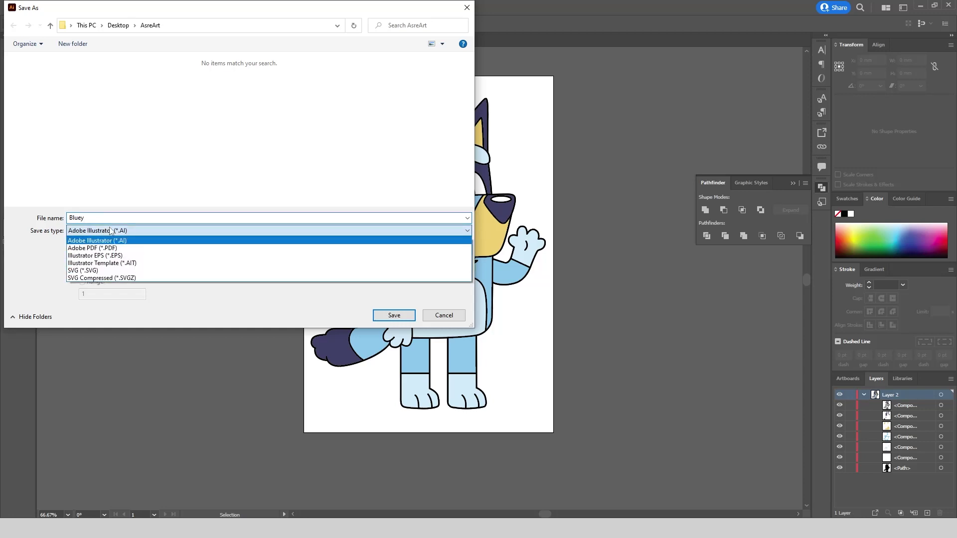
click(100, 279)
click(394, 315)
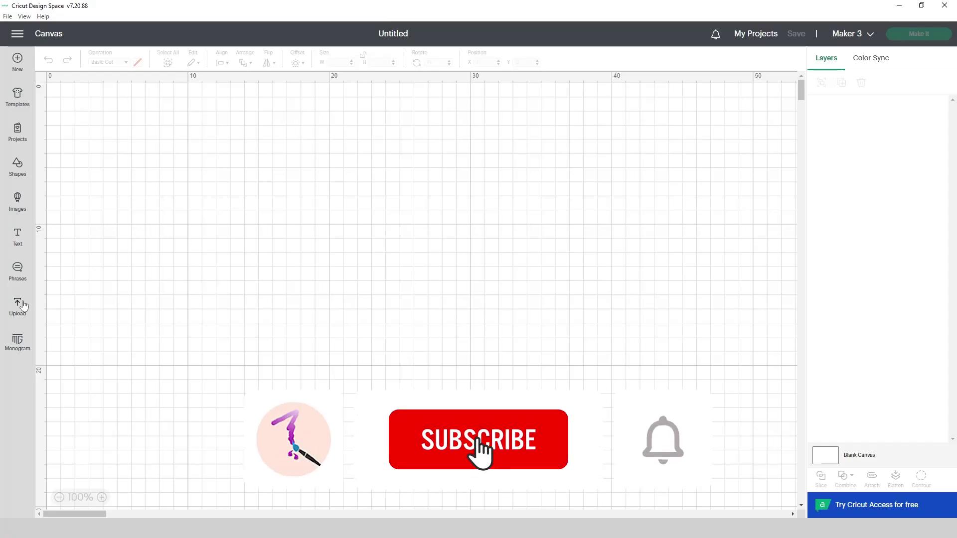
Switch to Cricut Design Space and upload Bluey.svg as a cut image named Bluey.
click(17, 306)
click(83, 192)
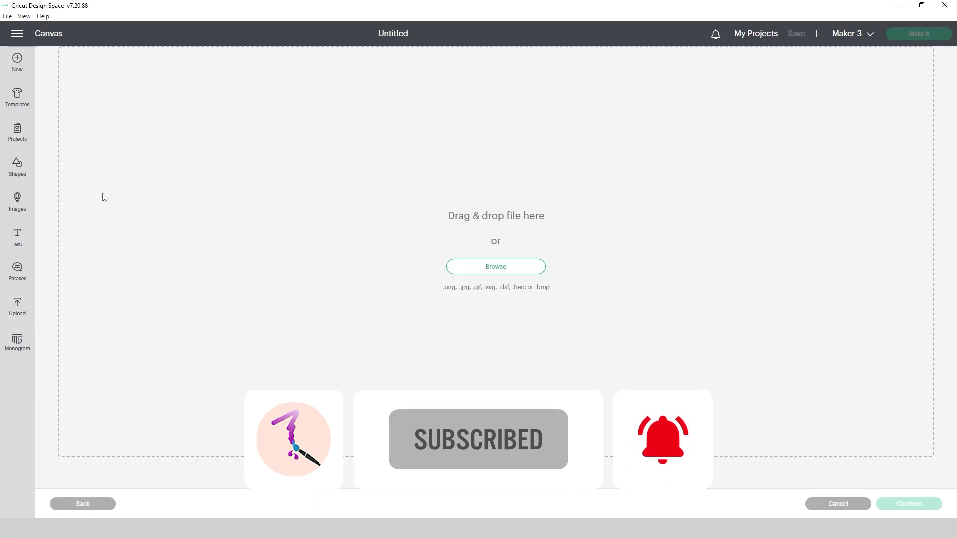
click(496, 266)
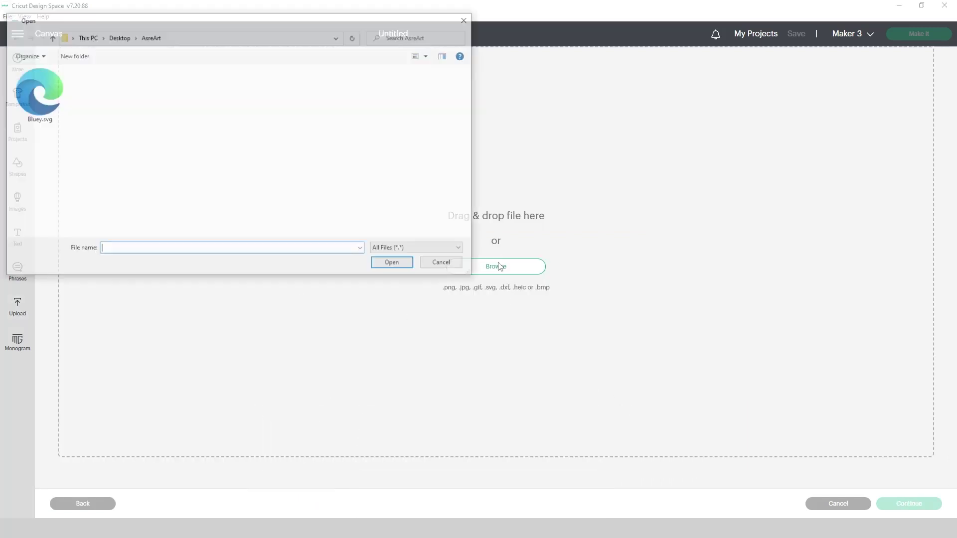
double_click(45, 98)
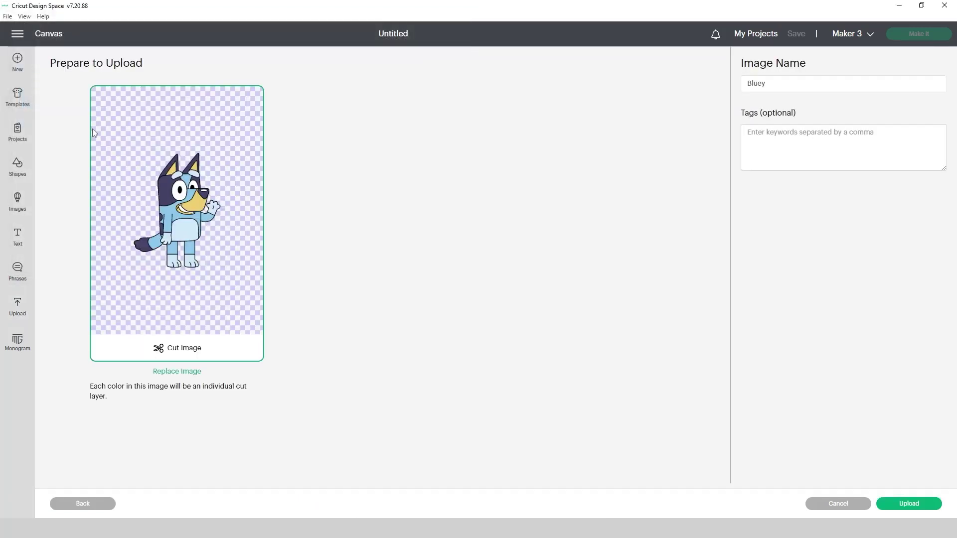
click(914, 505)
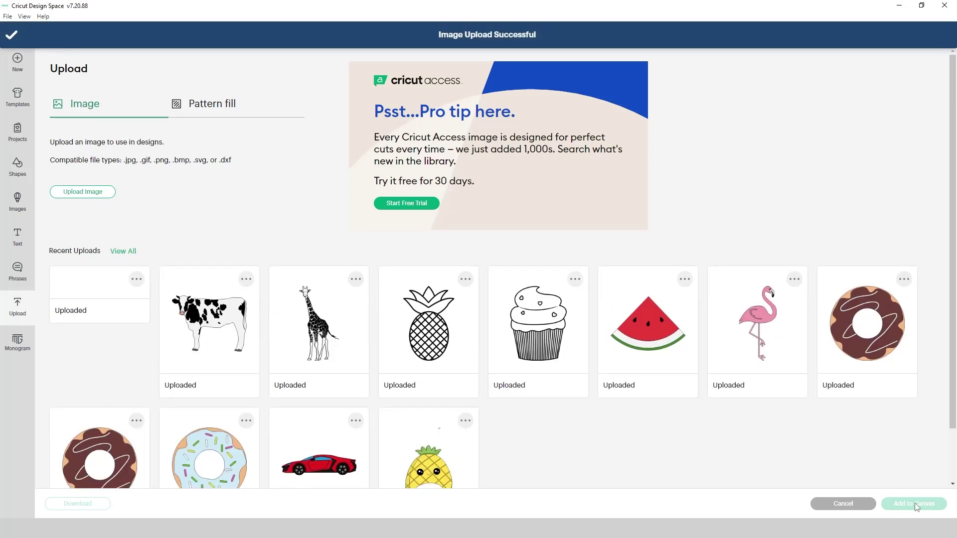
Add the uploaded Bluey image to the canvas and move it to about X 12.5, Y 0.85 cm.
click(102, 319)
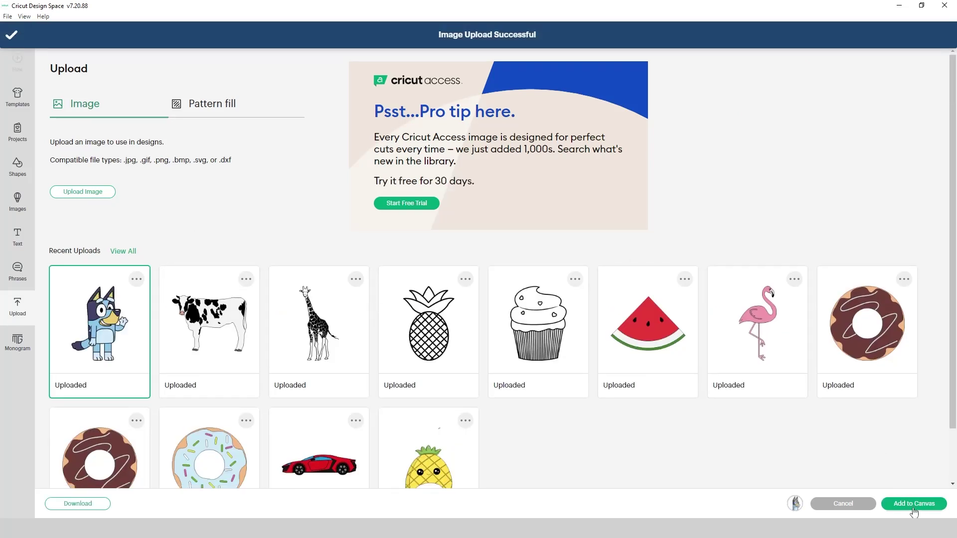
click(912, 507)
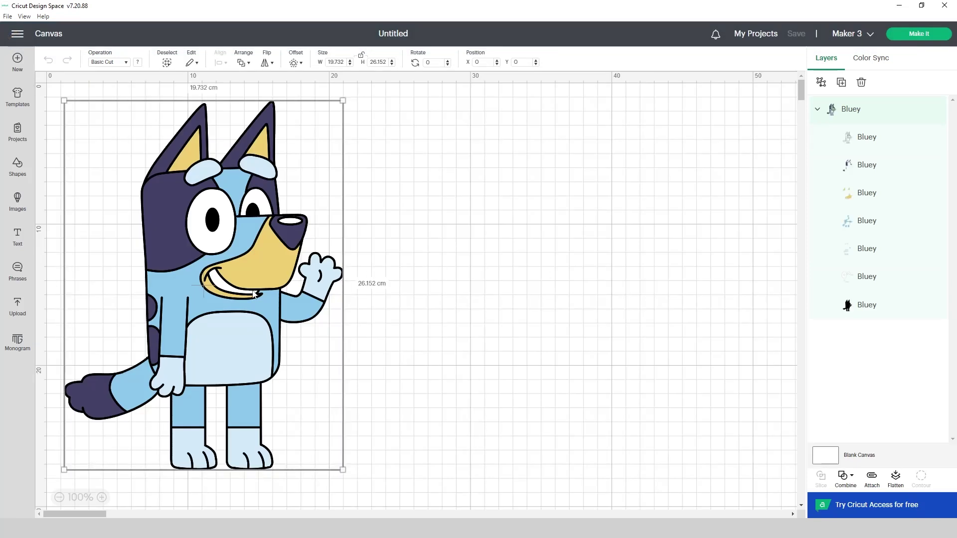
drag(253, 294, 412, 288)
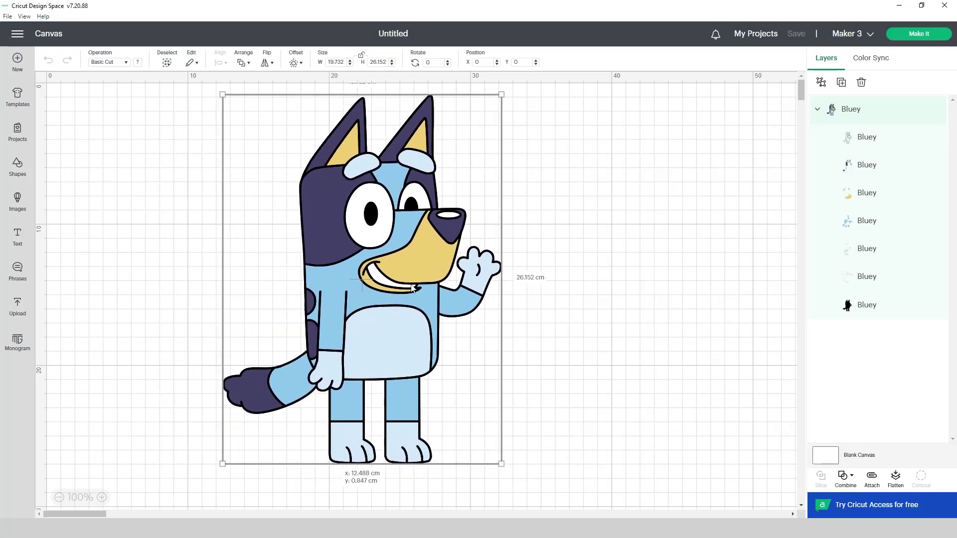
Ungroup the Bluey image into its individual colour layers and deselect them.
right_click(411, 288)
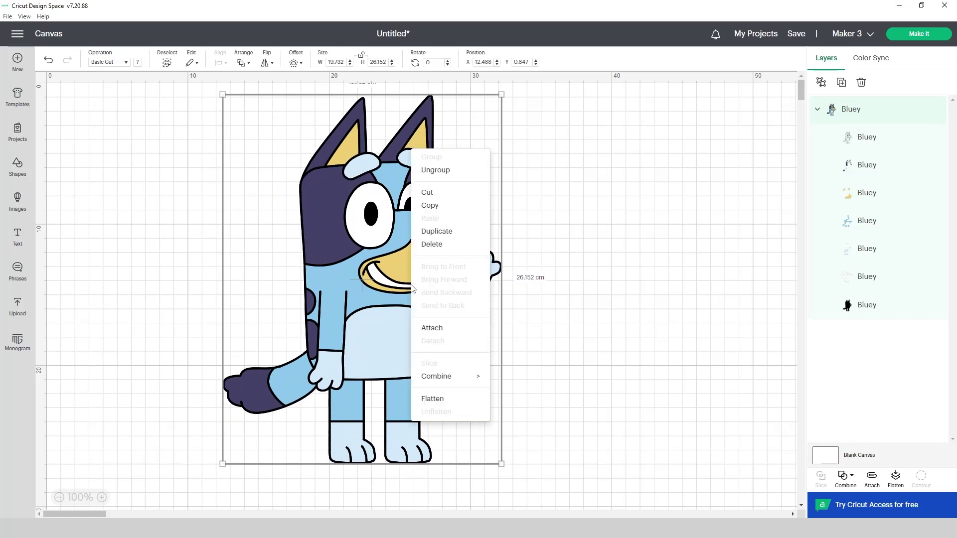
click(465, 173)
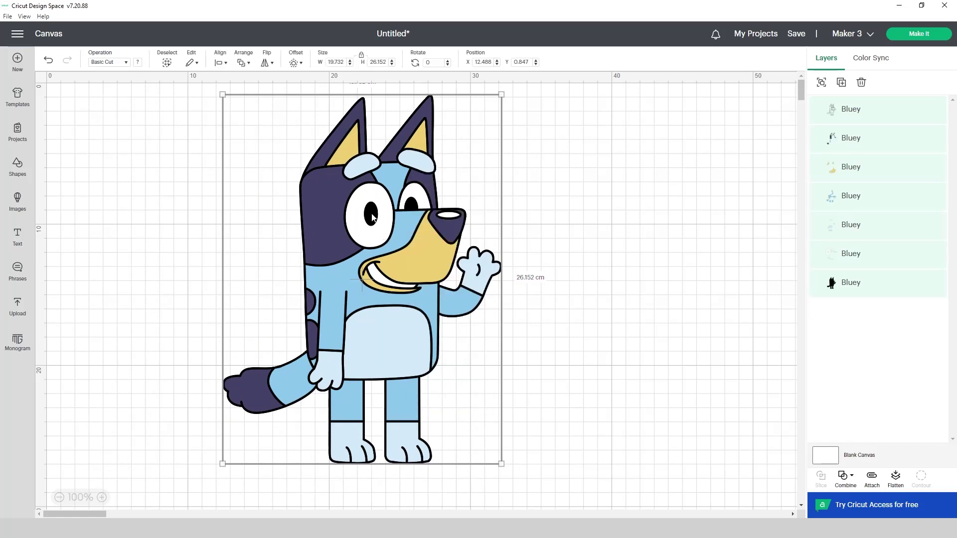
click(609, 237)
Pull the outline, navy, yellow, mid-blue and light blue layers apart to either side of the black silhouette.
drag(384, 215, 659, 217)
drag(333, 207, 146, 166)
drag(663, 220, 690, 224)
drag(362, 288, 498, 249)
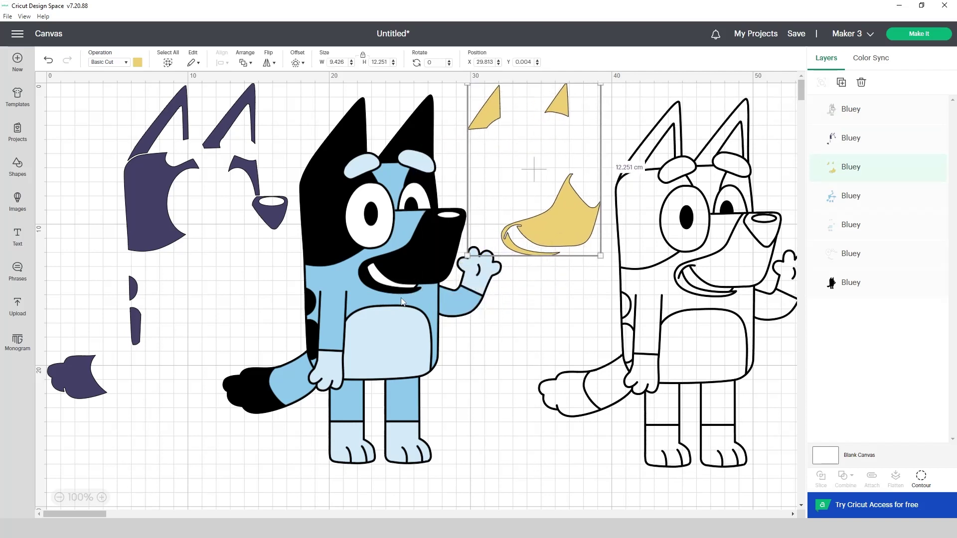
drag(354, 290, 151, 351)
drag(386, 354, 516, 339)
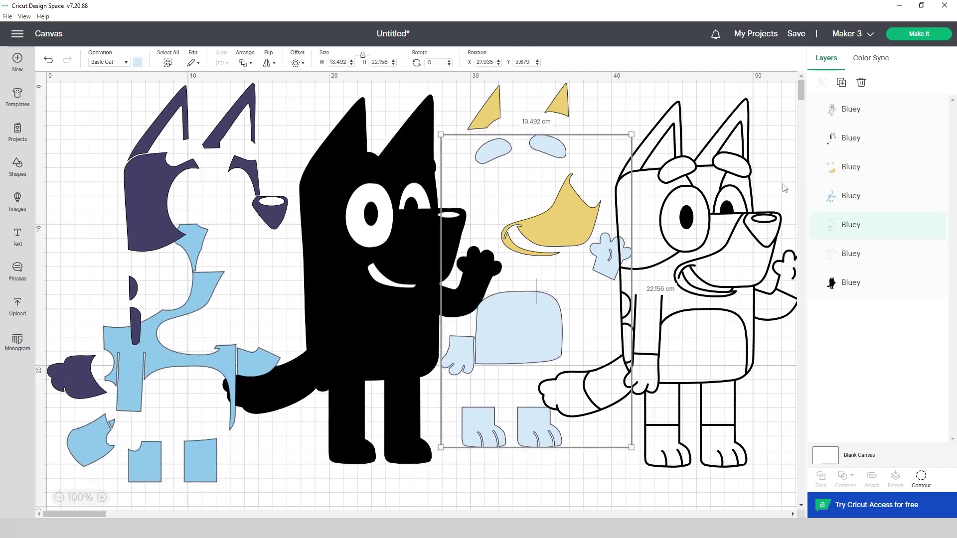
click(613, 498)
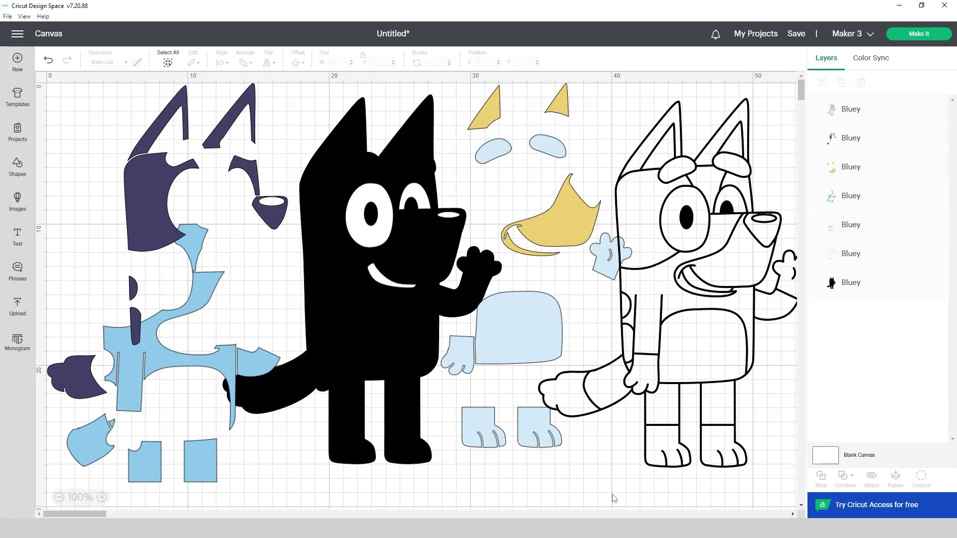